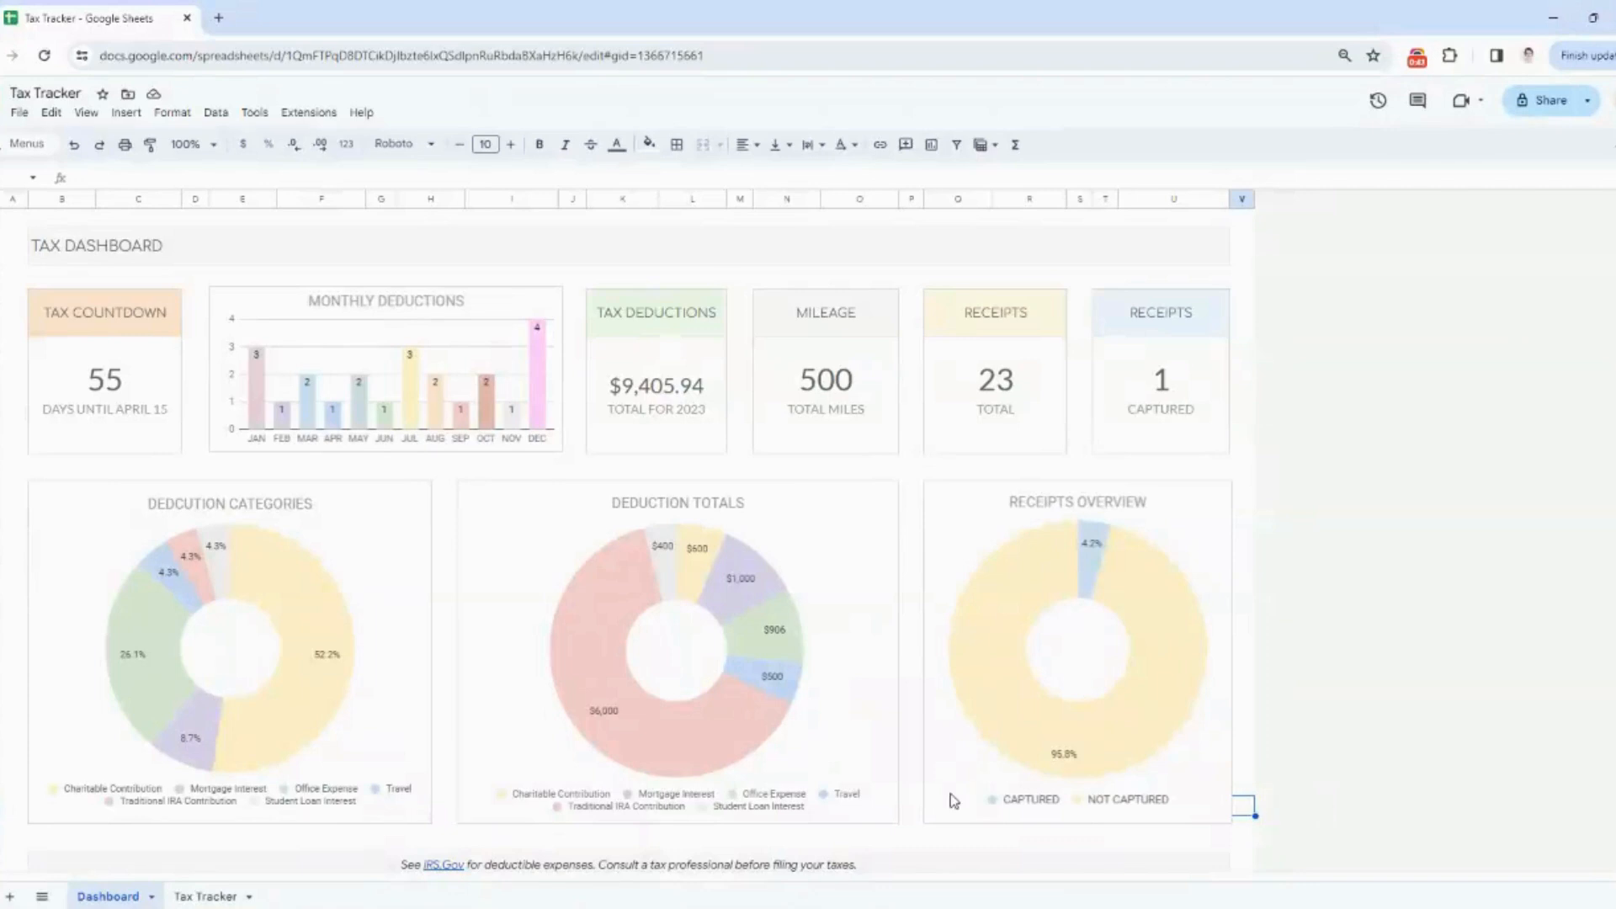
- Review the dashboard's tax countdown, tax deductions, mileage, total receipts and captured receipts figures
click(123, 389)
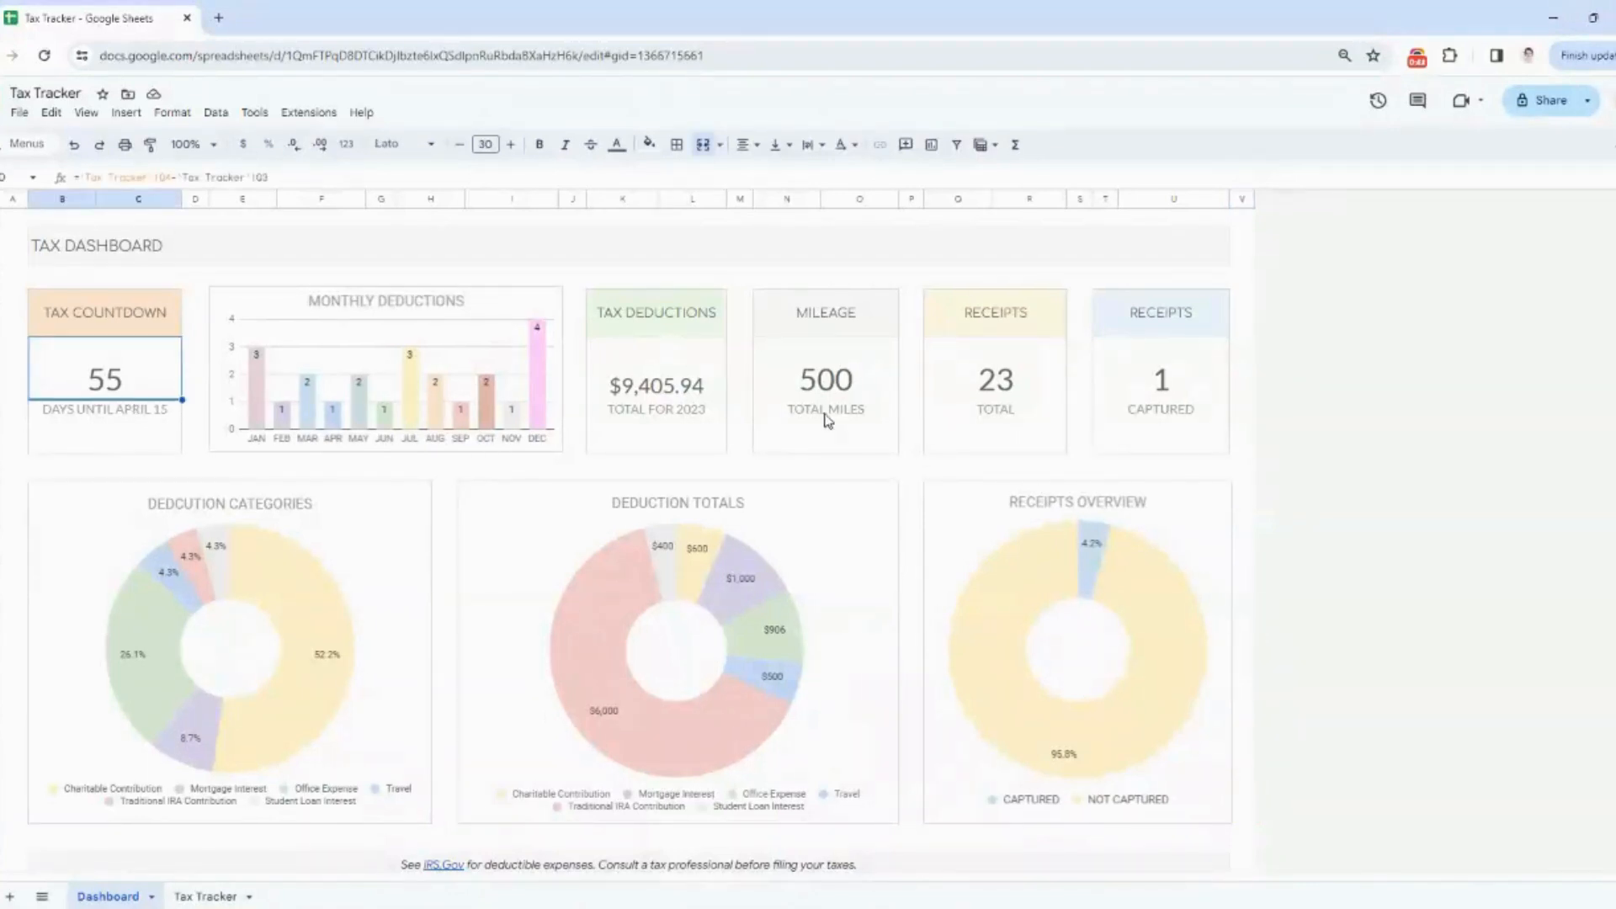
click(708, 384)
click(854, 387)
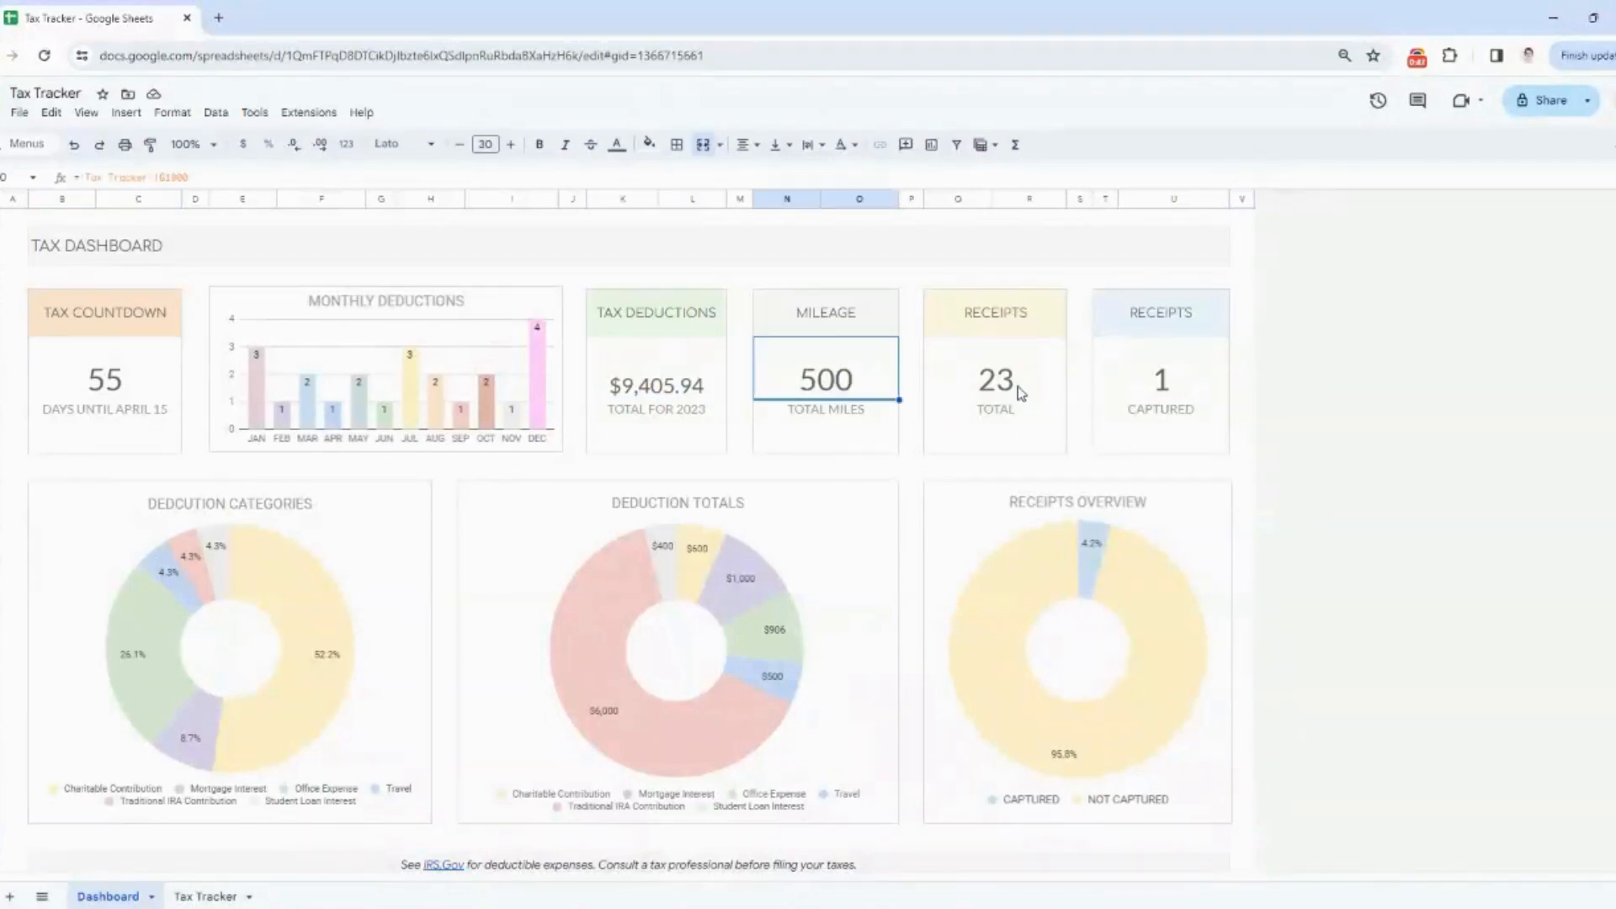
click(1015, 387)
click(1140, 385)
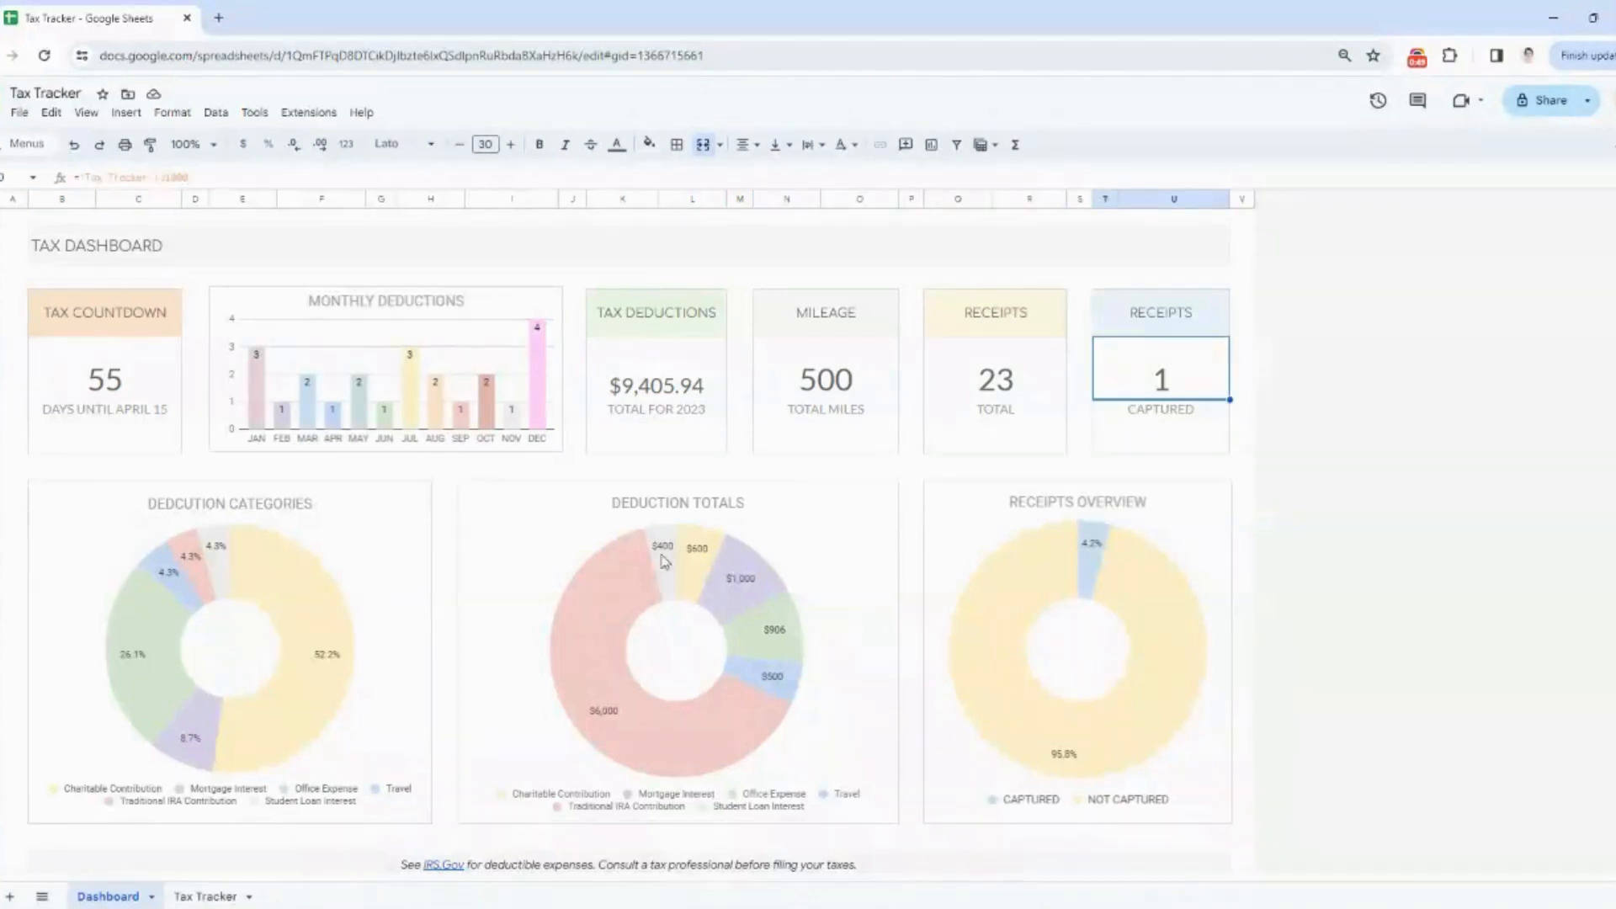
- Open the Tax Tracker sheet and narrow the Description column slightly
click(216, 898)
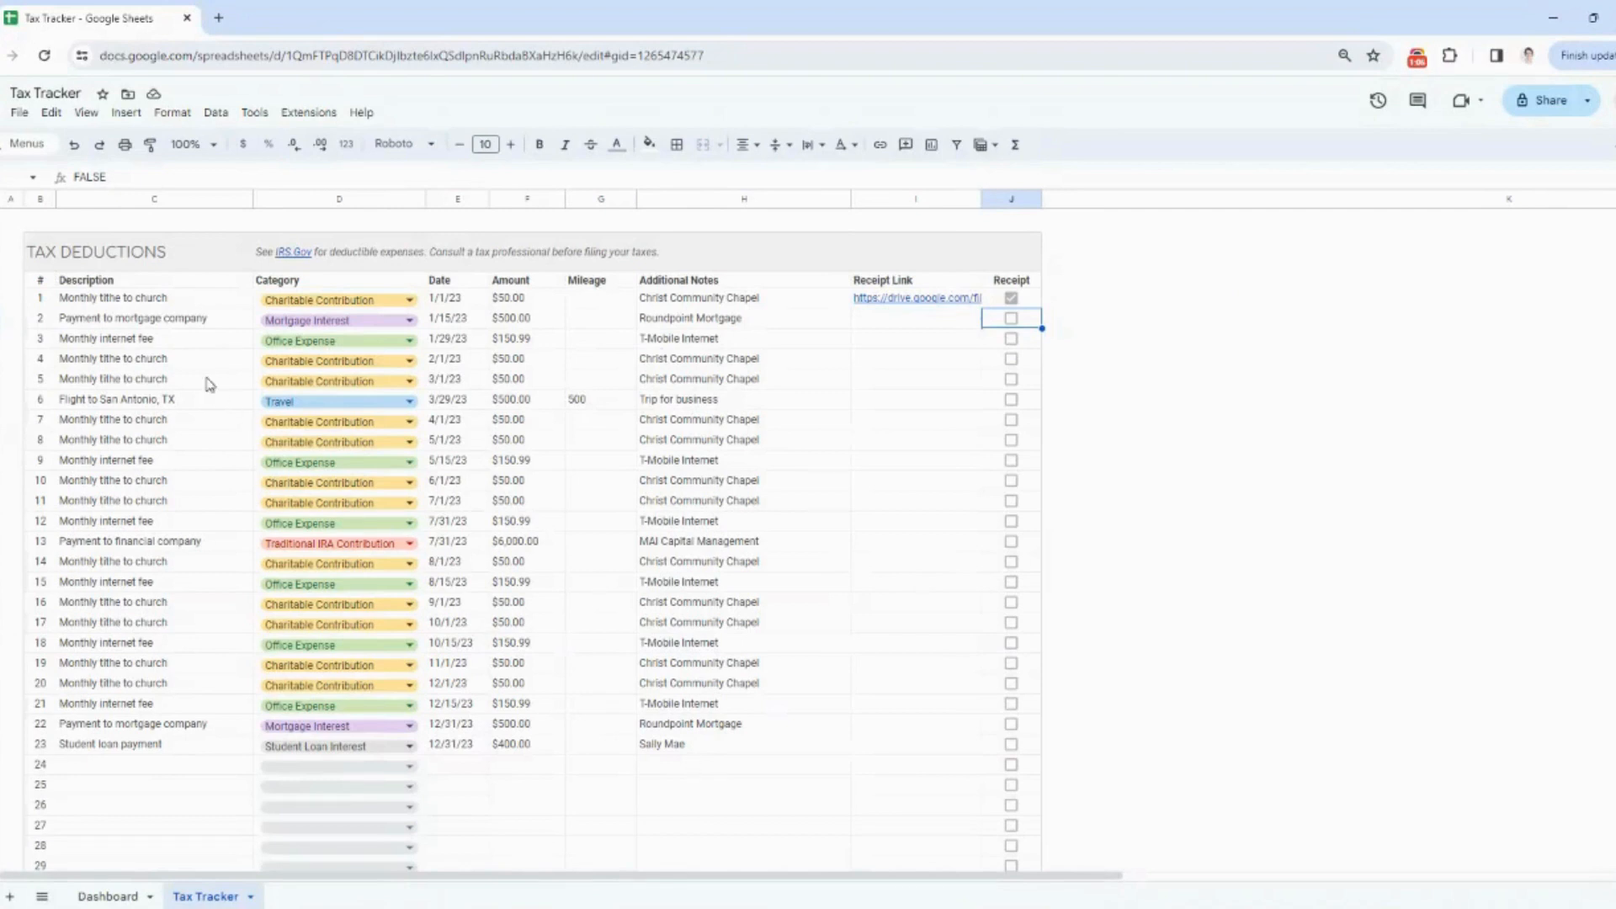
click(45, 304)
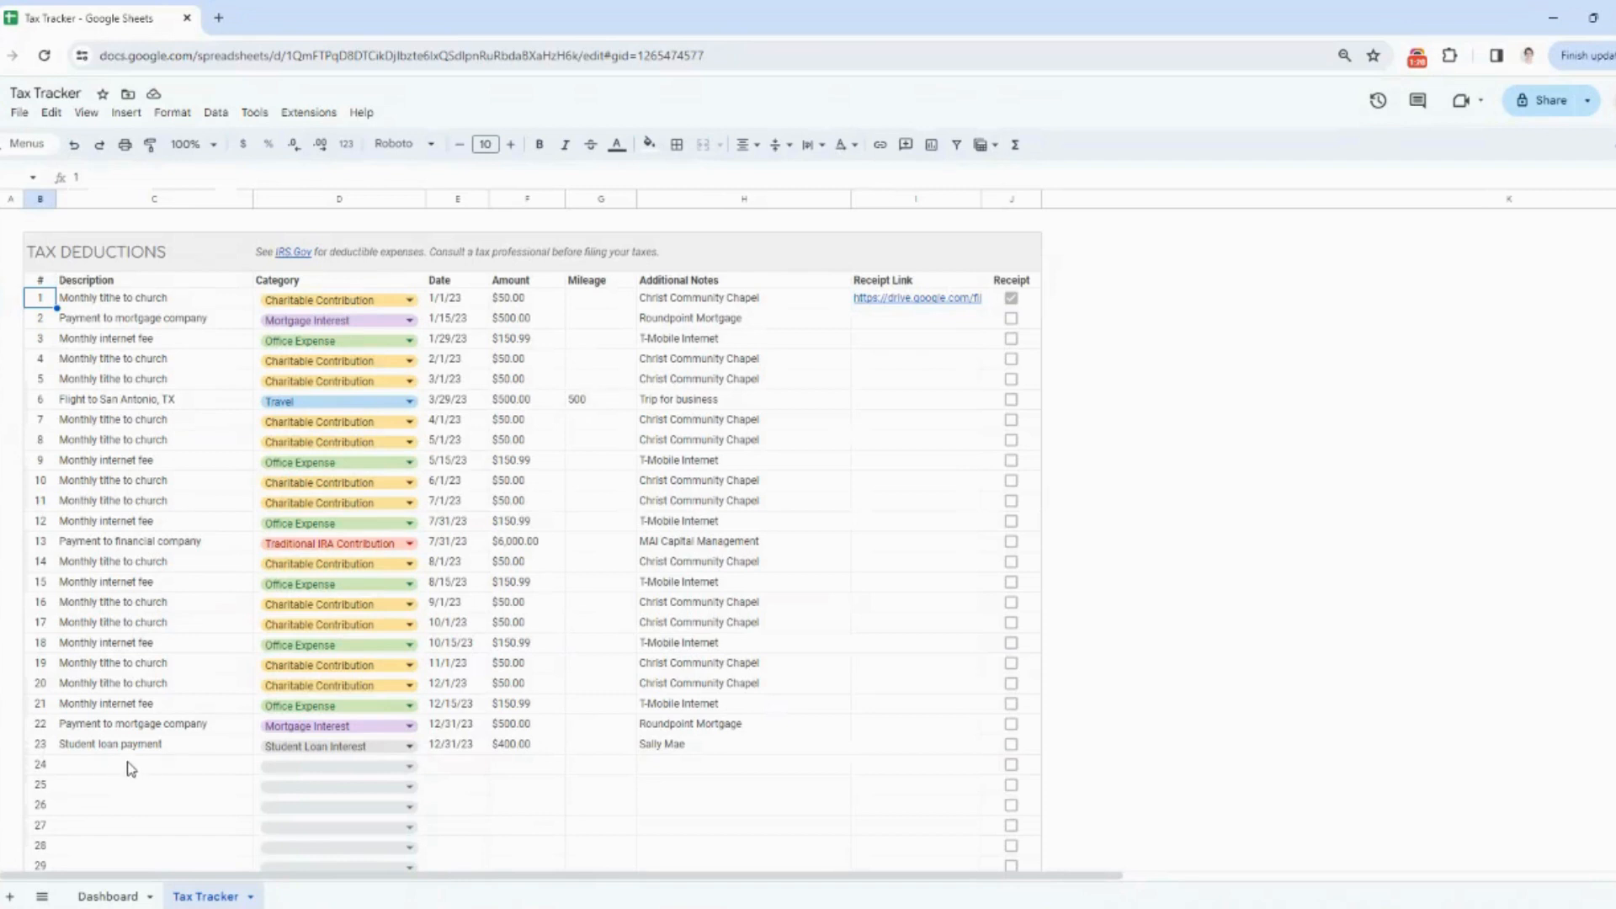
click(168, 301)
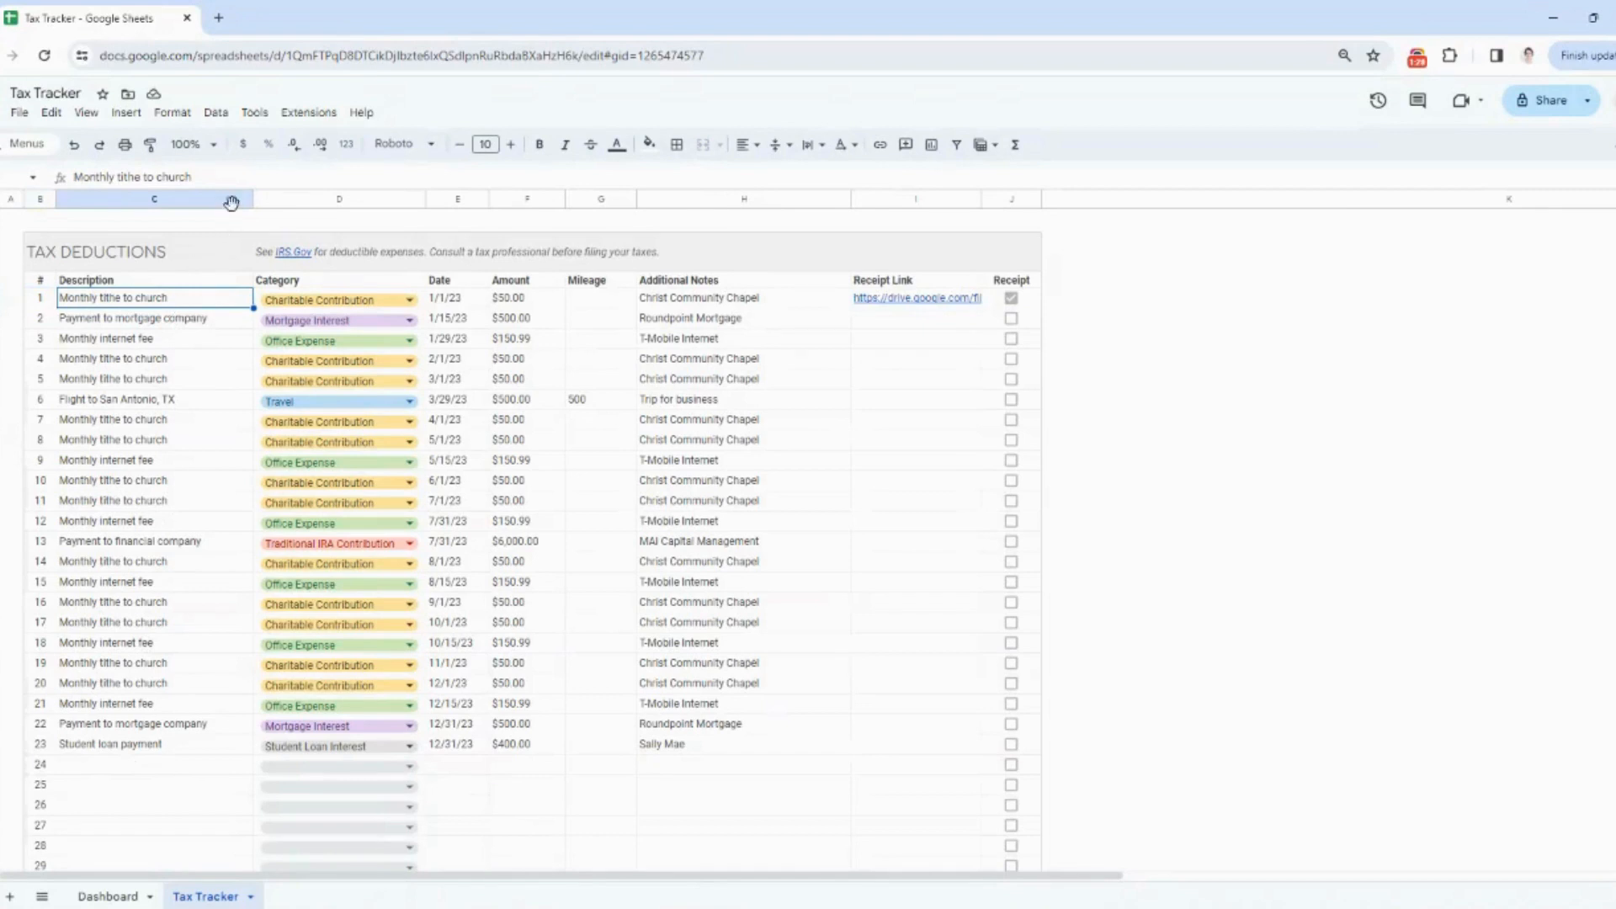
mouse_move(253, 199)
mouse_down()
mouse_move(347, 200)
mouse_move(225, 202)
mouse_up()
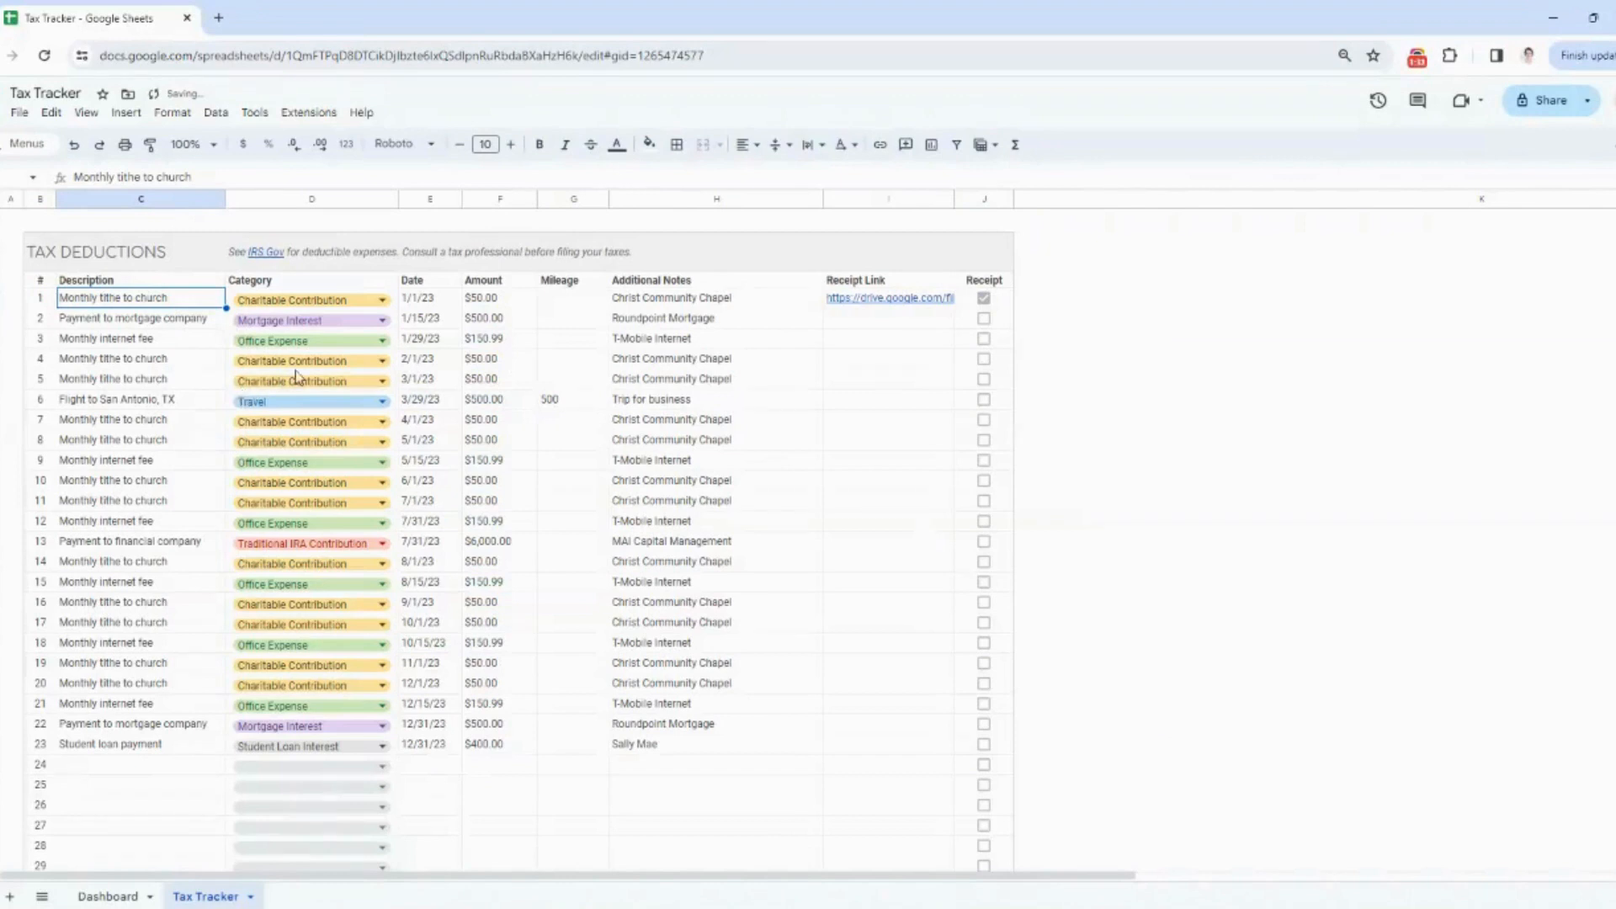
- Check which category options are available for the first deduction without changing its category
click(395, 306)
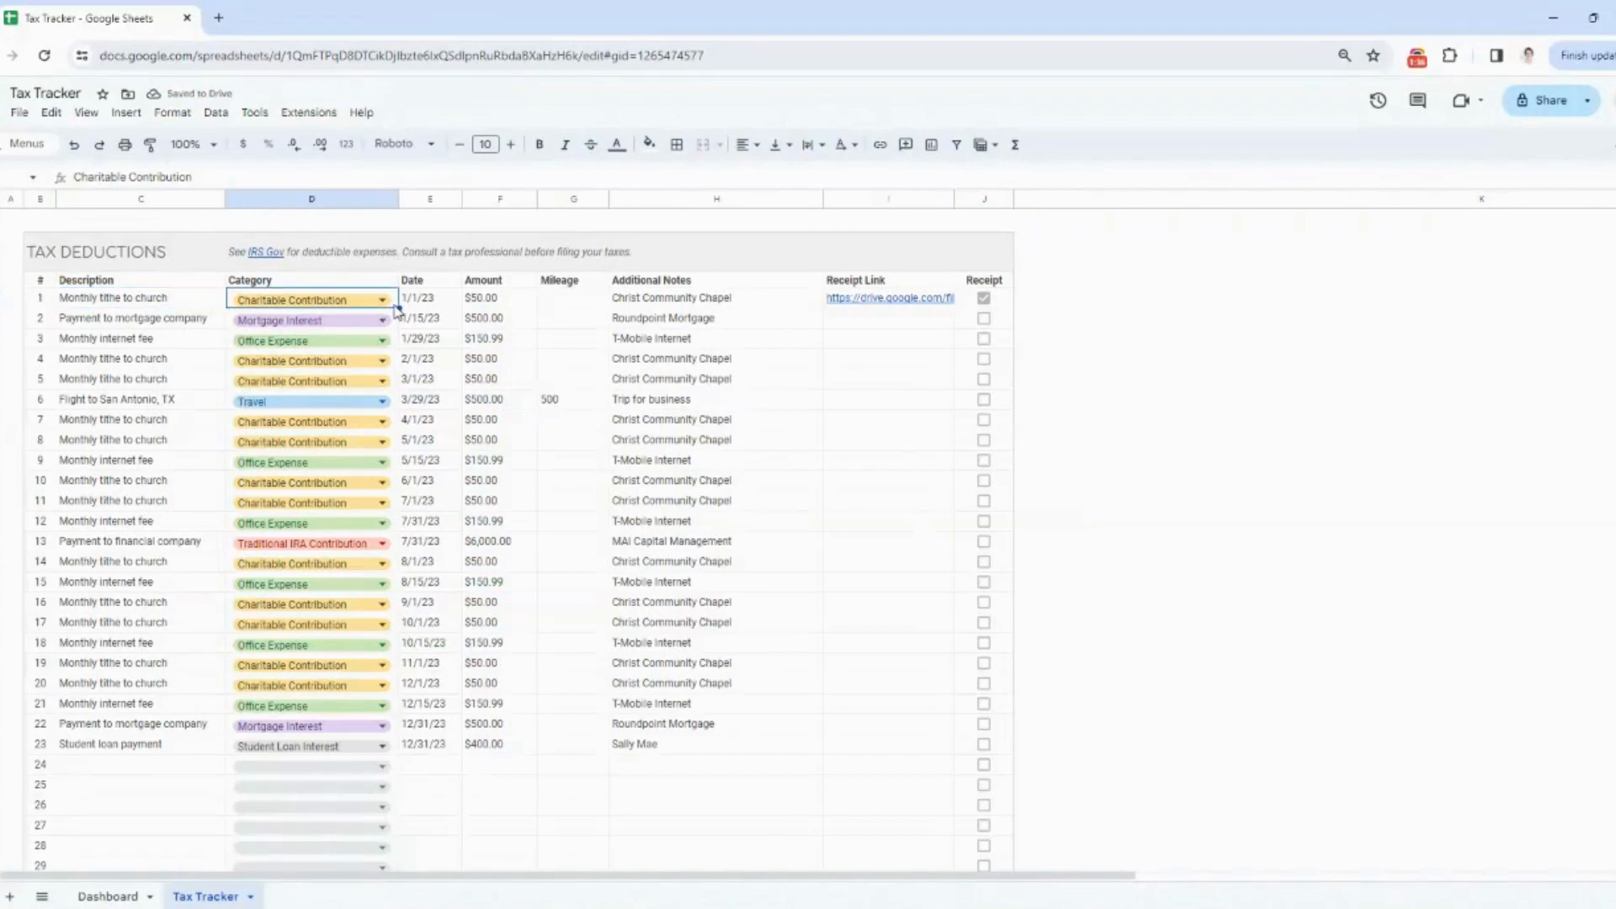
click(382, 301)
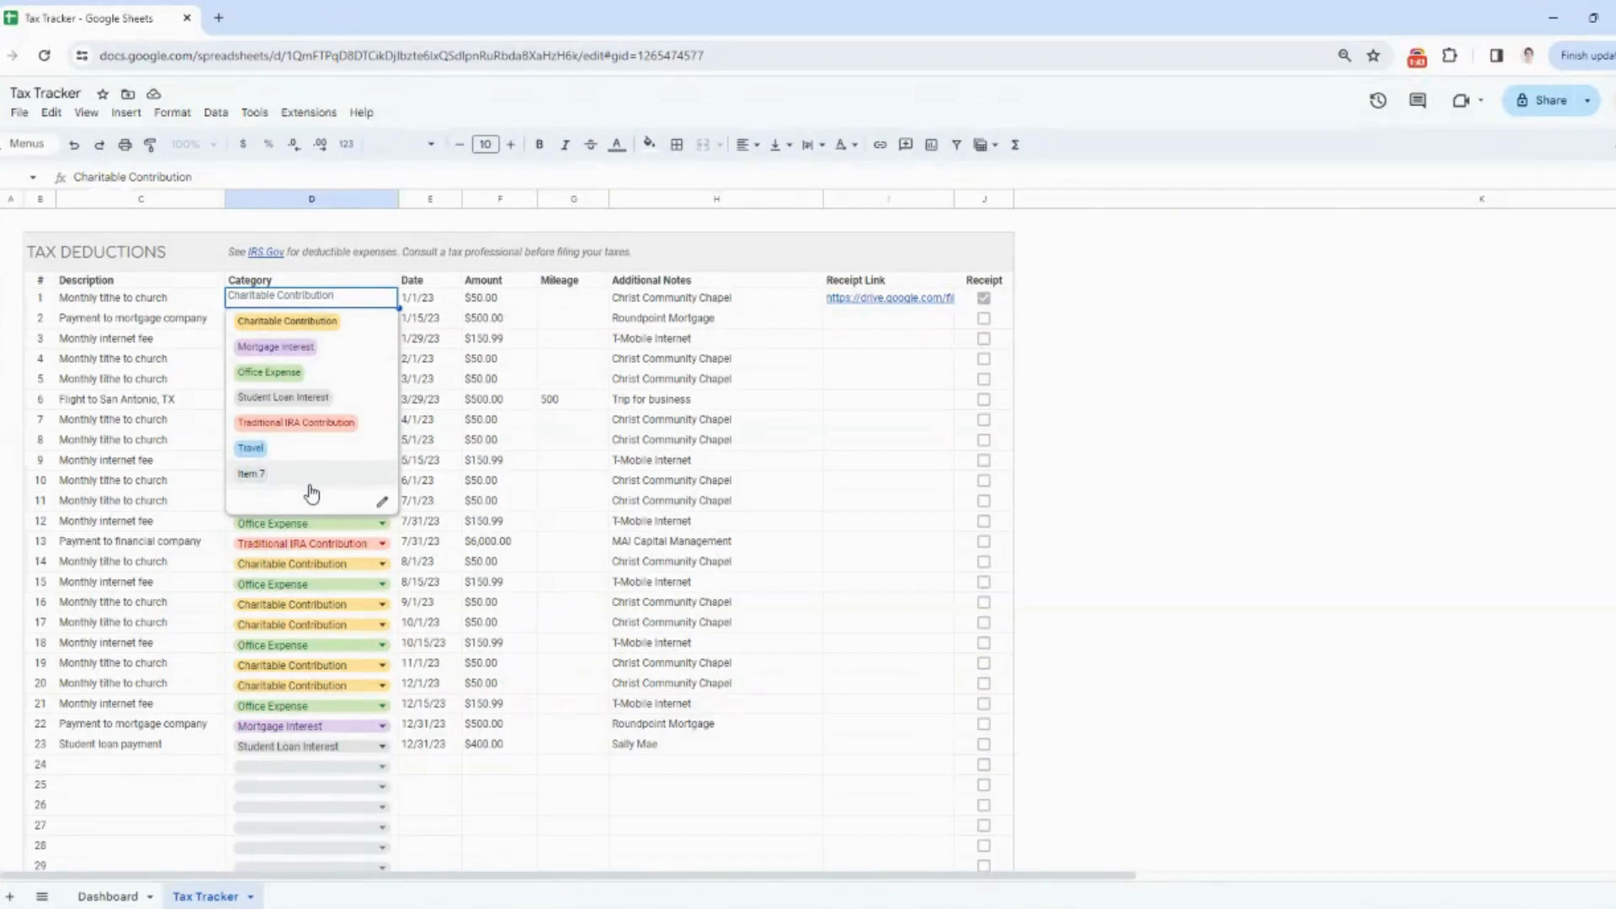
click(347, 281)
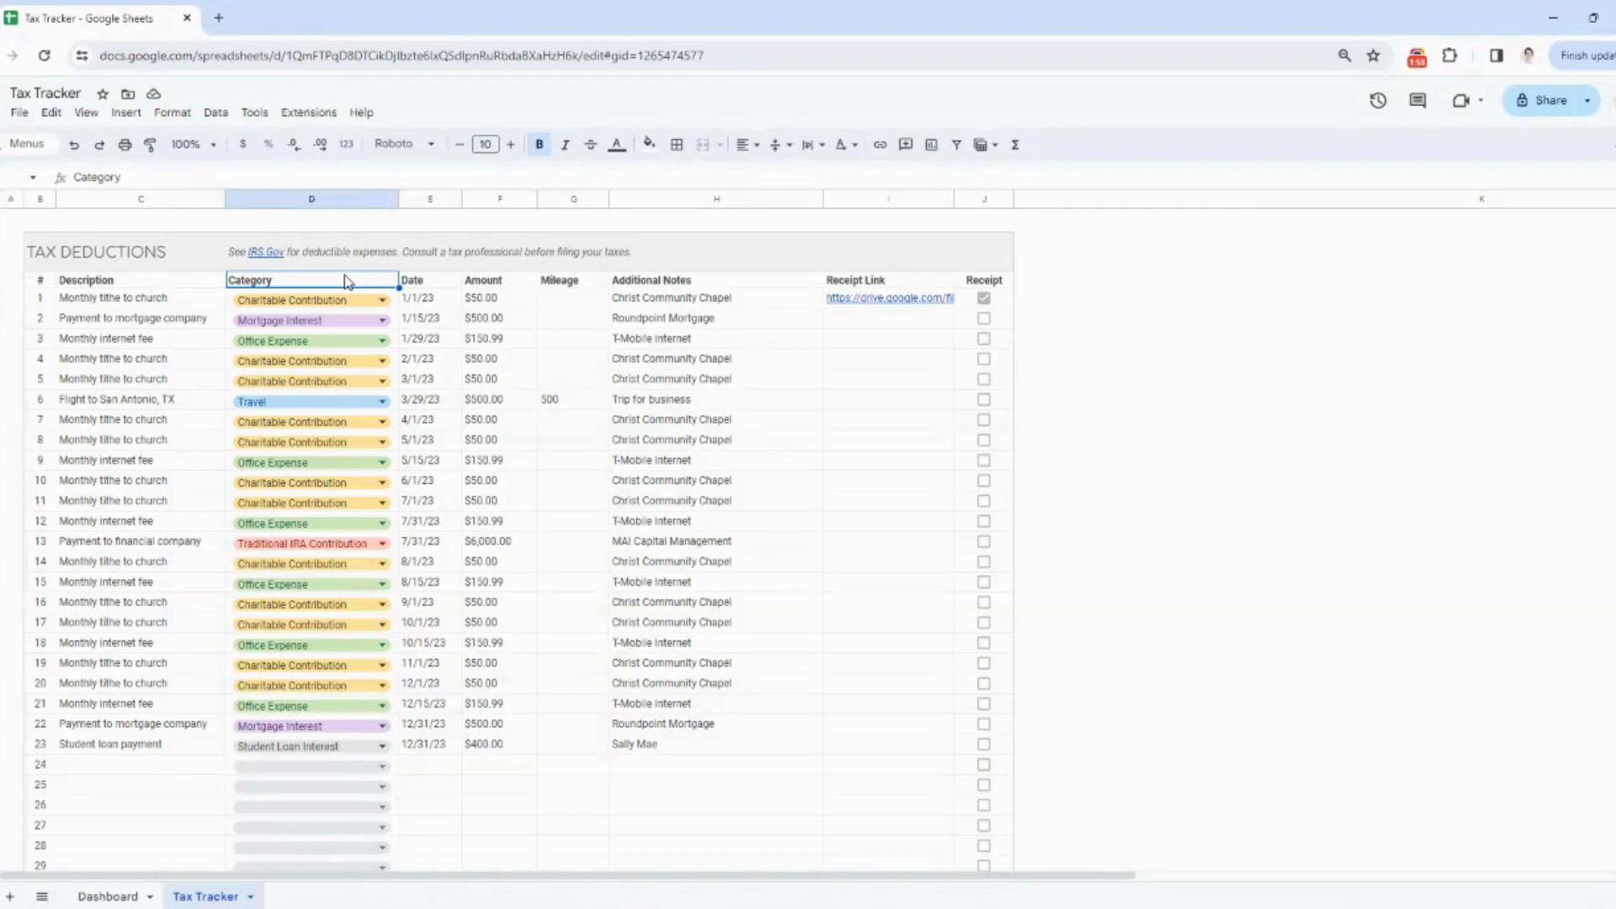
- Edit the Category dropdown so its seventh option is named "Item 7", apply the change to all matching dropdowns and check the Travel row's options
mouse_move(290, 259)
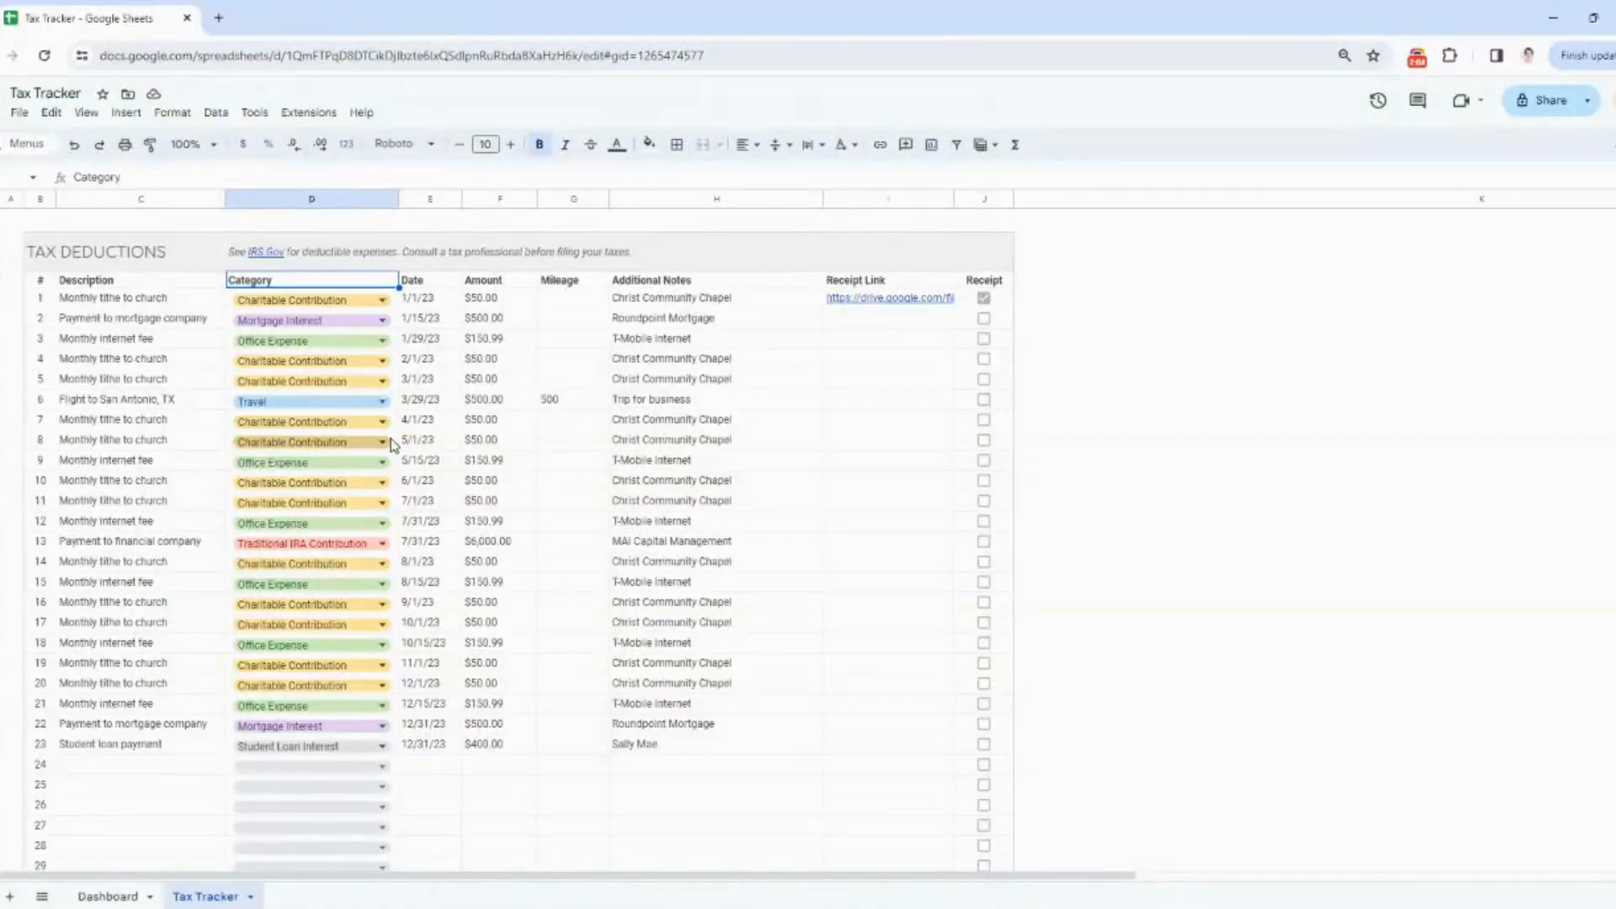
click(382, 300)
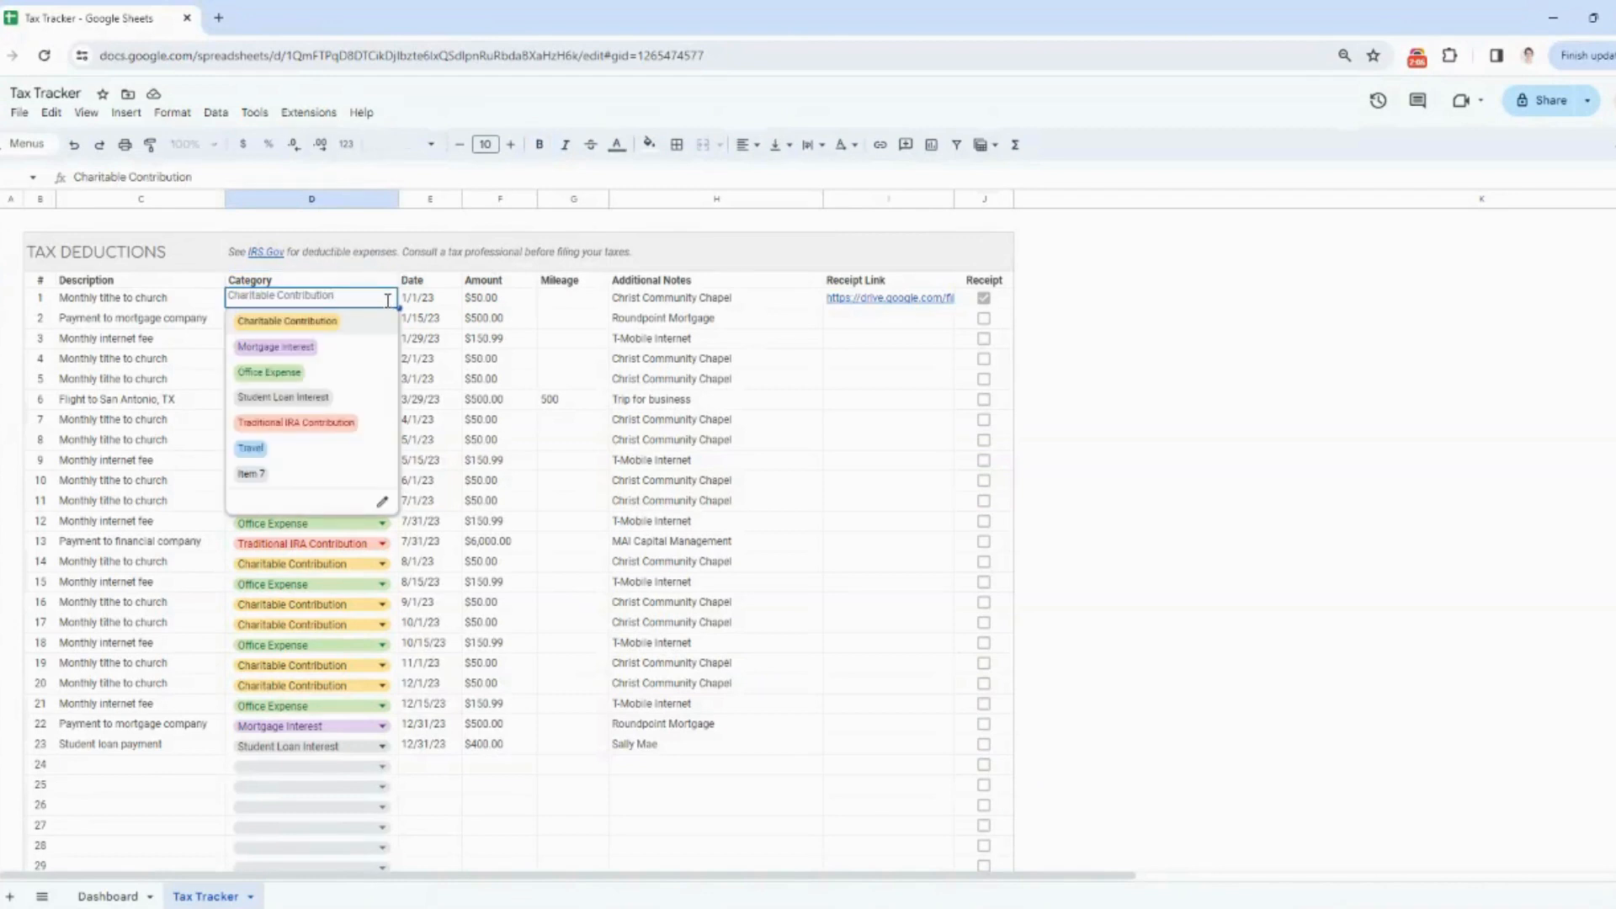
click(381, 501)
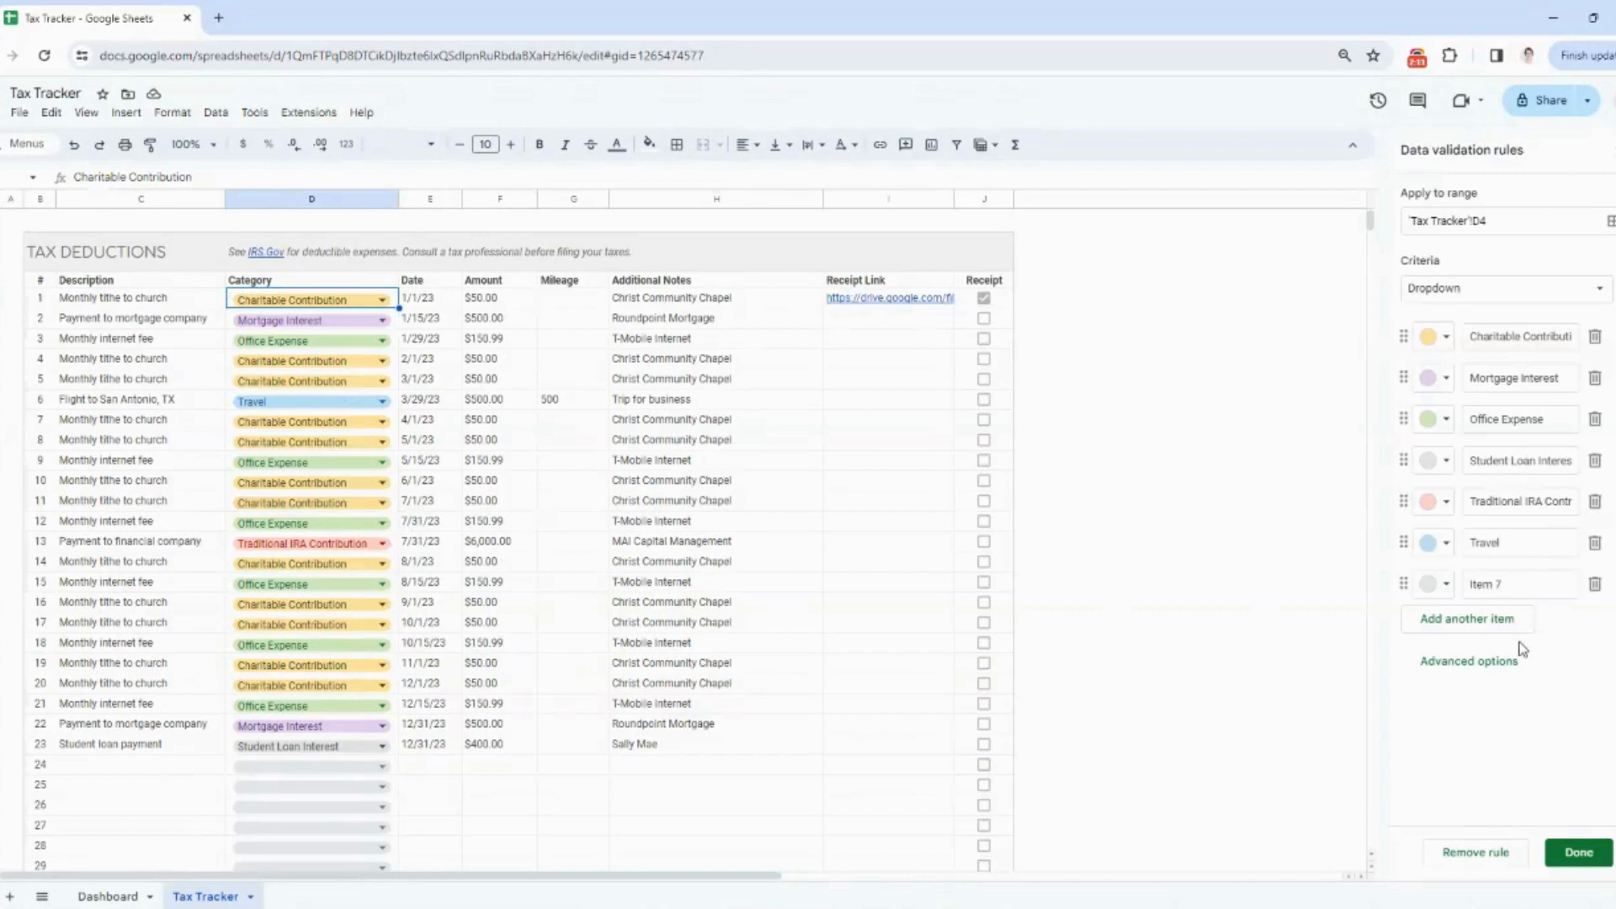
click(1525, 591)
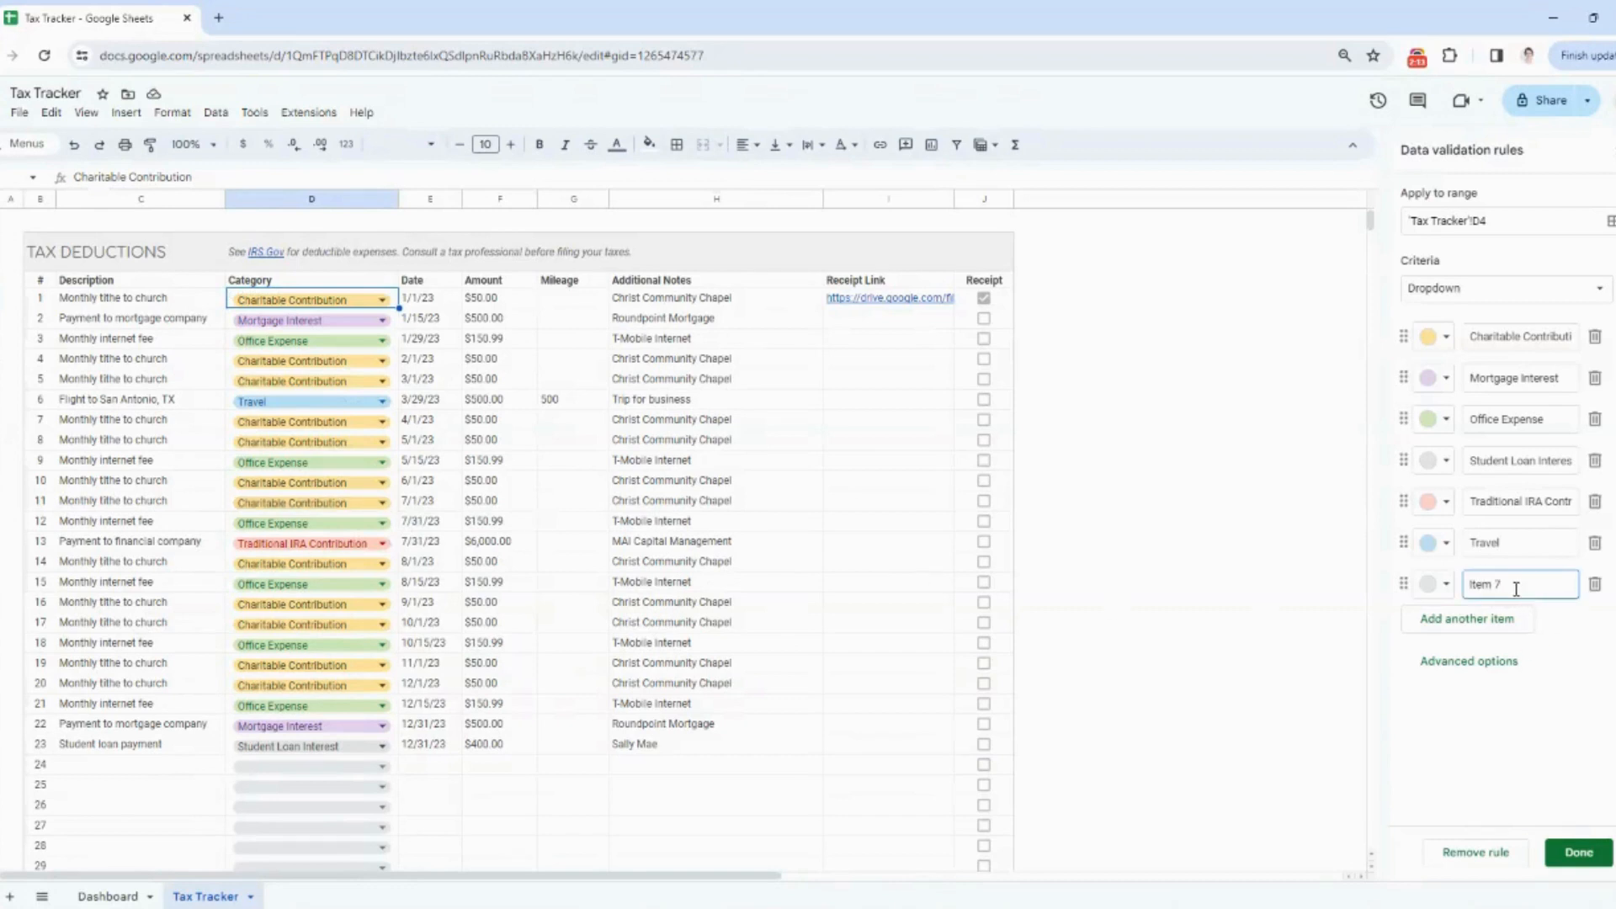
click(1597, 590)
click(1597, 590)
click(1481, 579)
text(Item 7)
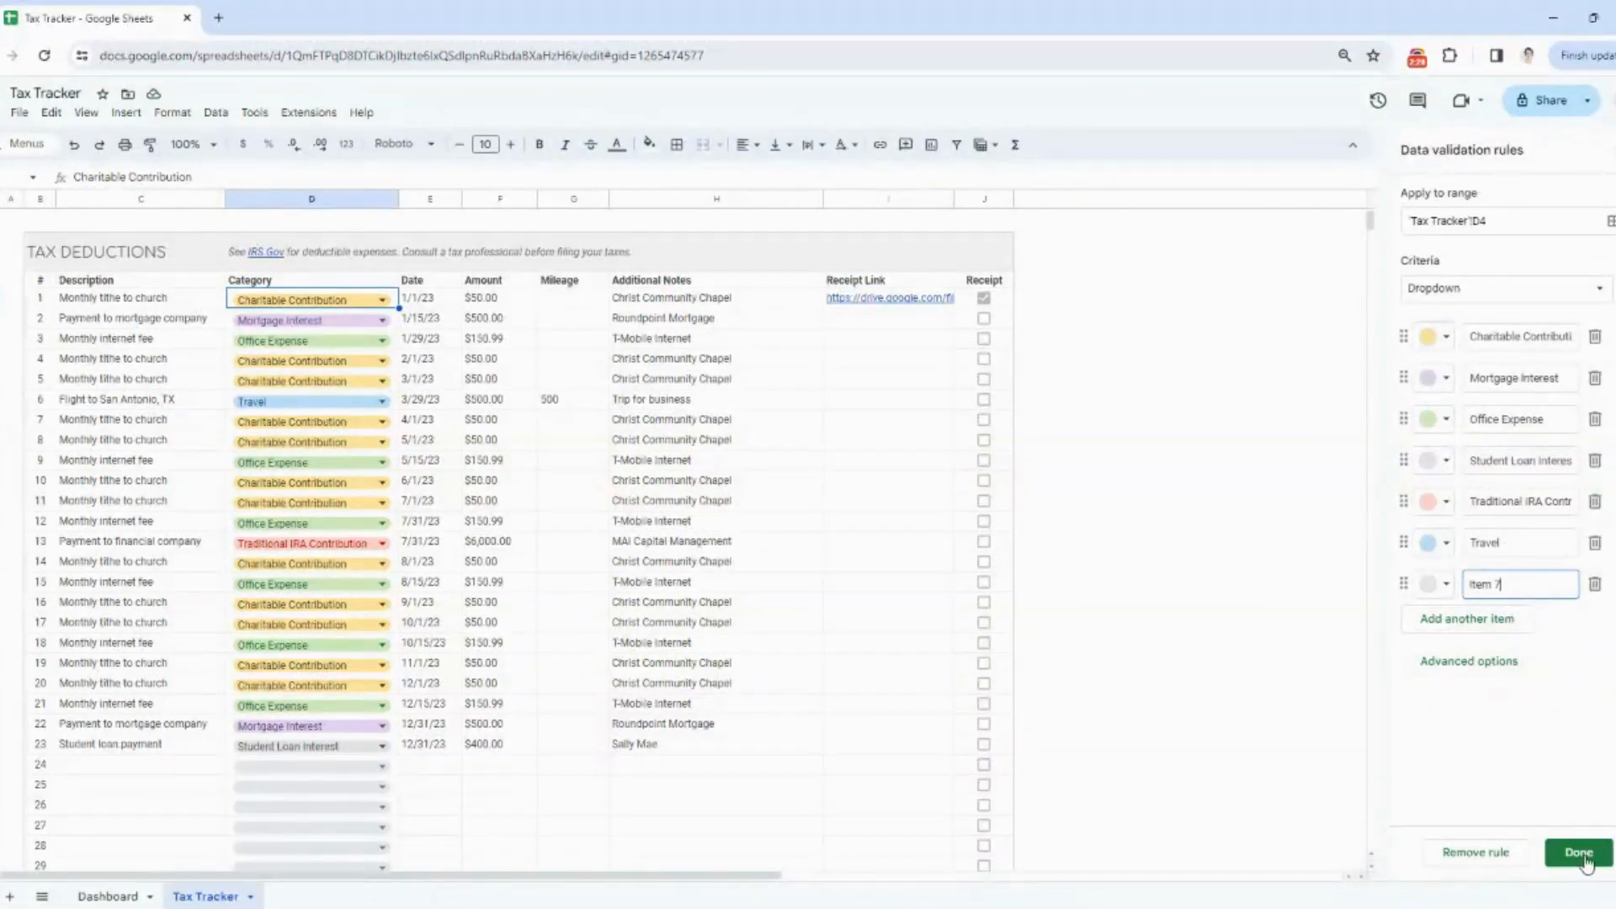
click(1580, 852)
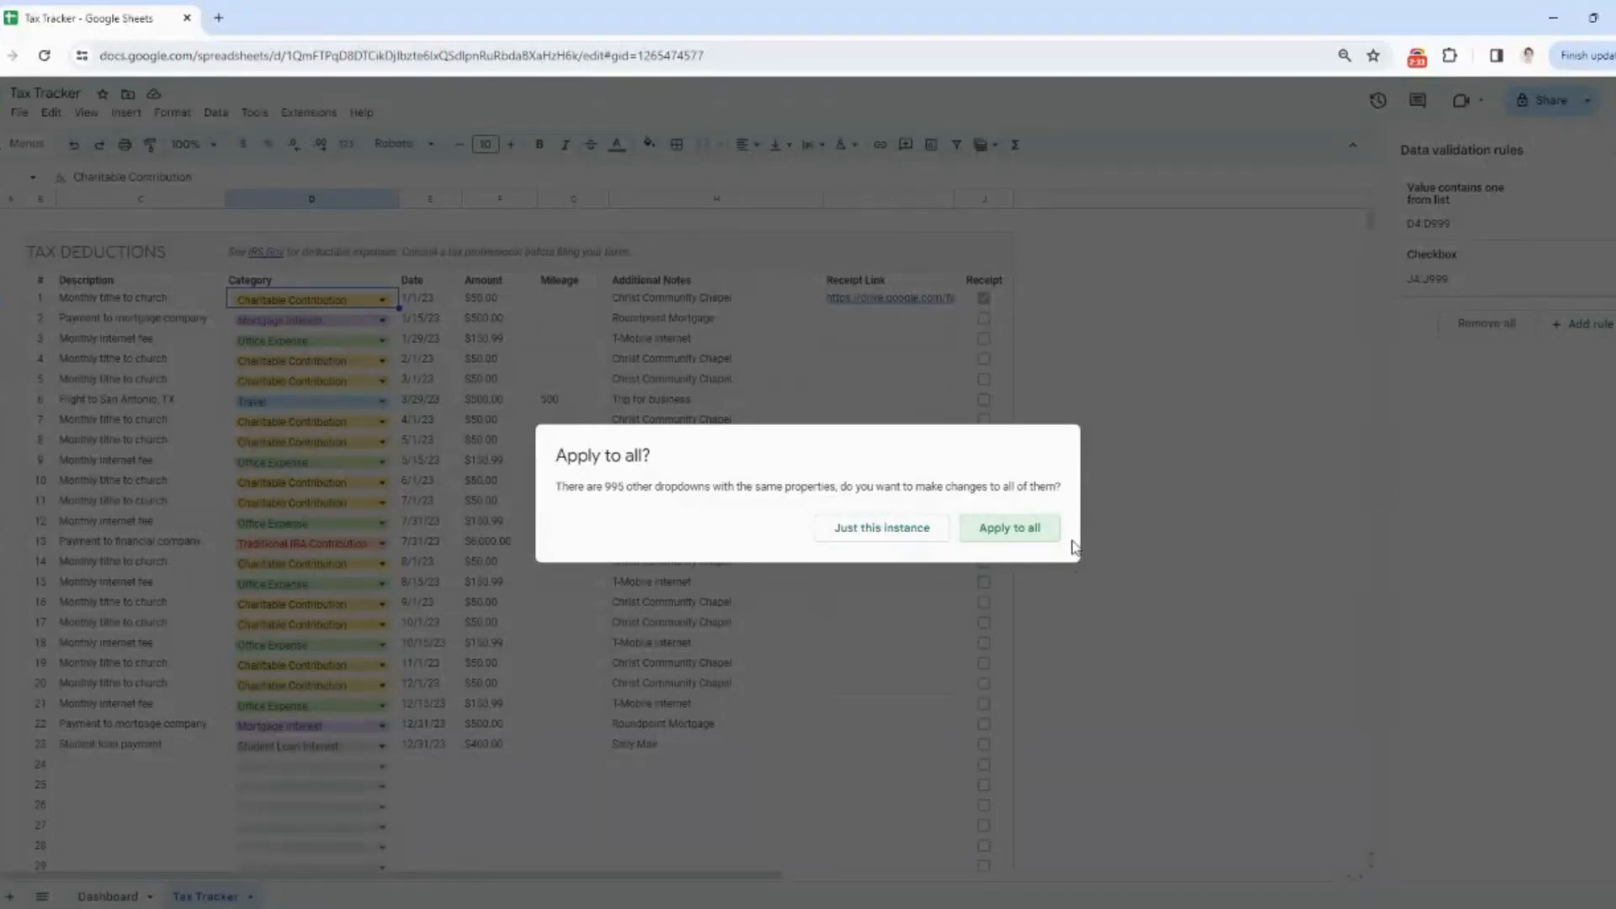
click(1038, 530)
click(378, 401)
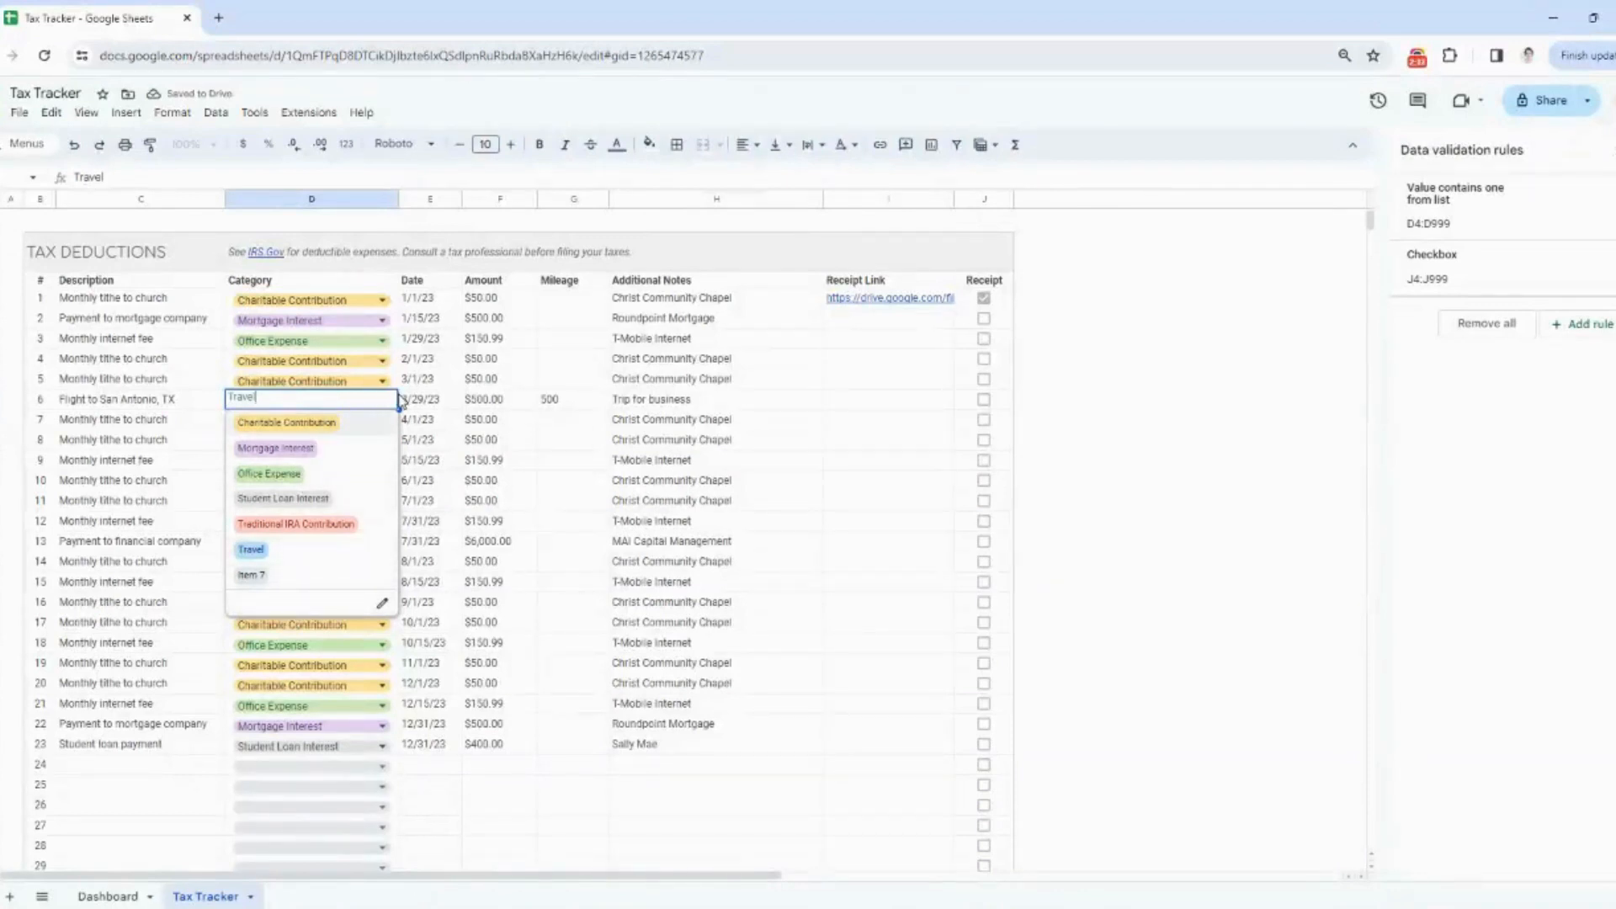
click(397, 386)
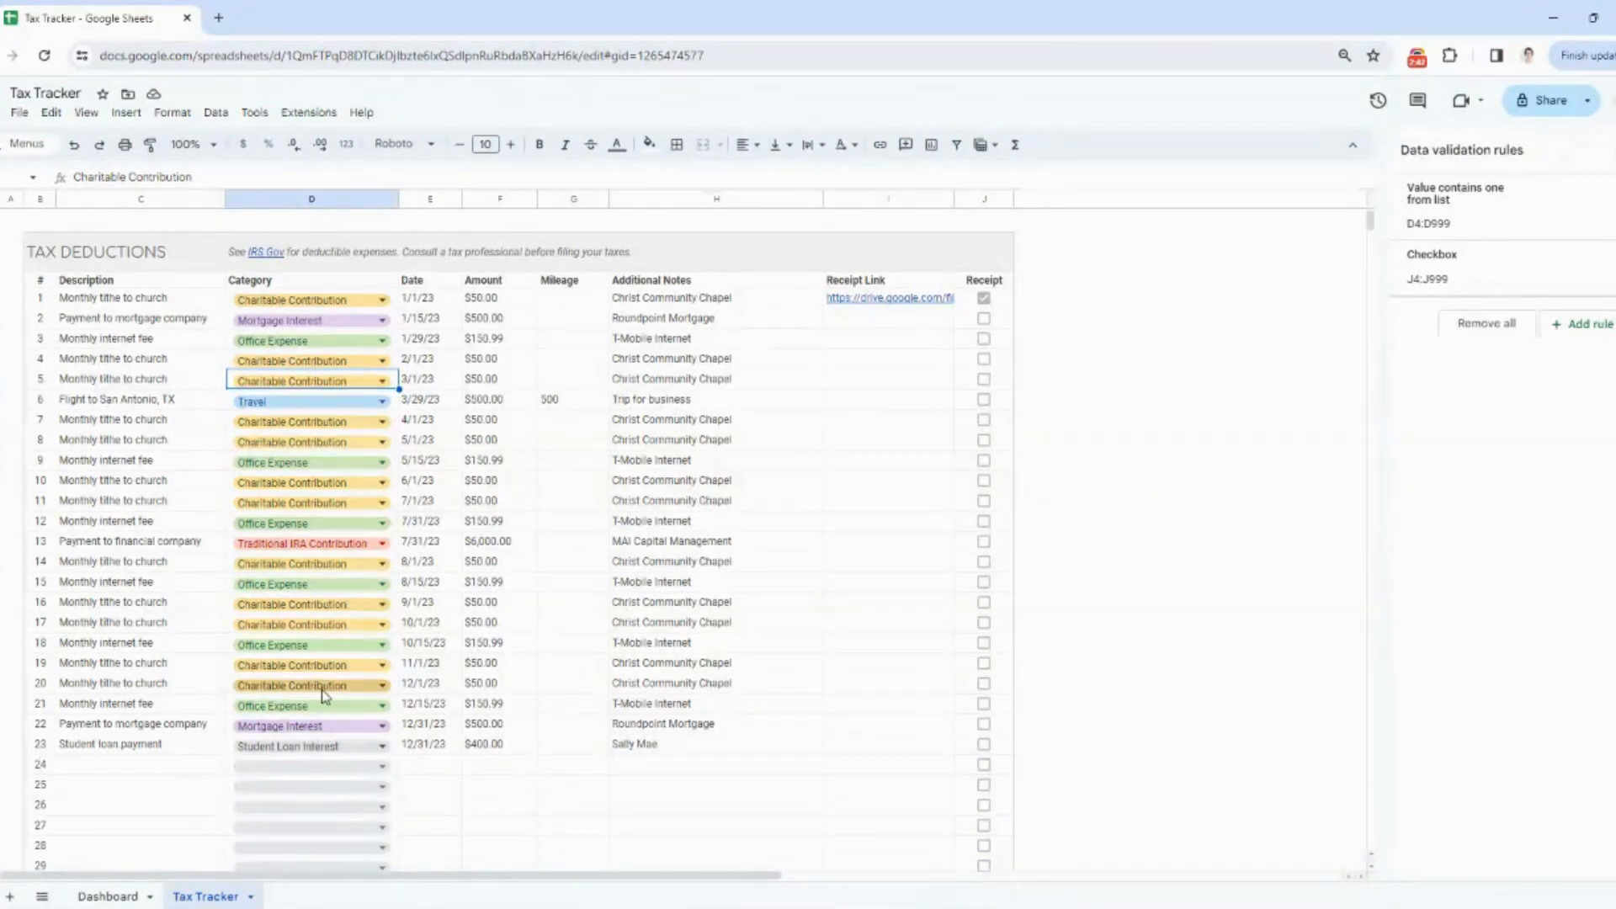
- Review the Date, Amount, Mileage, Additional Notes and Receipt Link columns of the tax deductions table
click(440, 303)
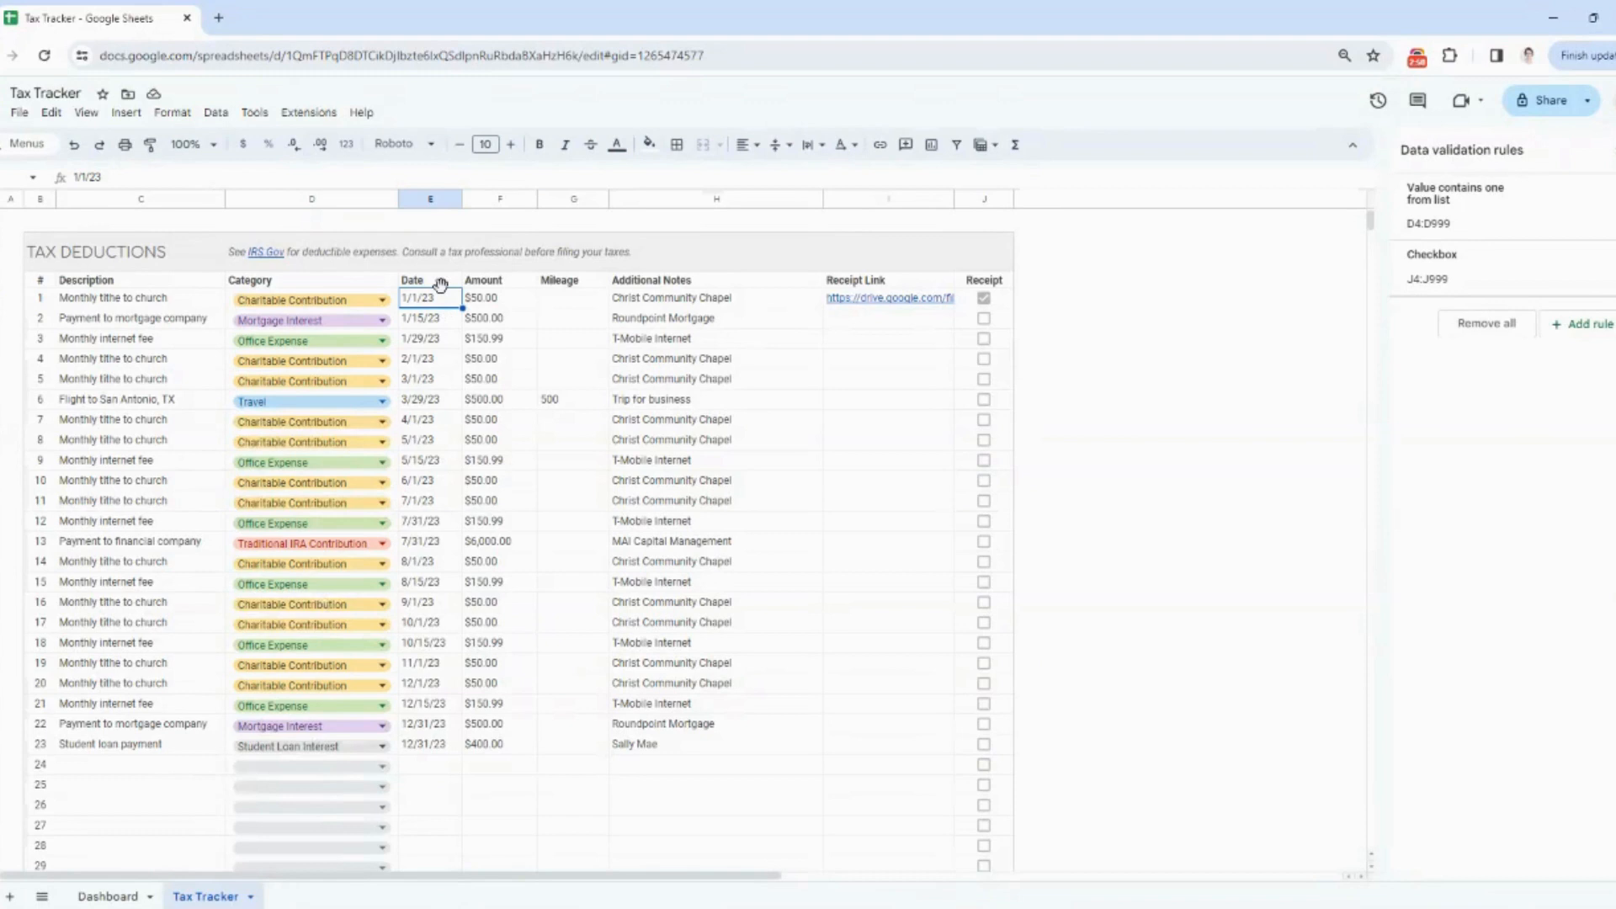
click(505, 303)
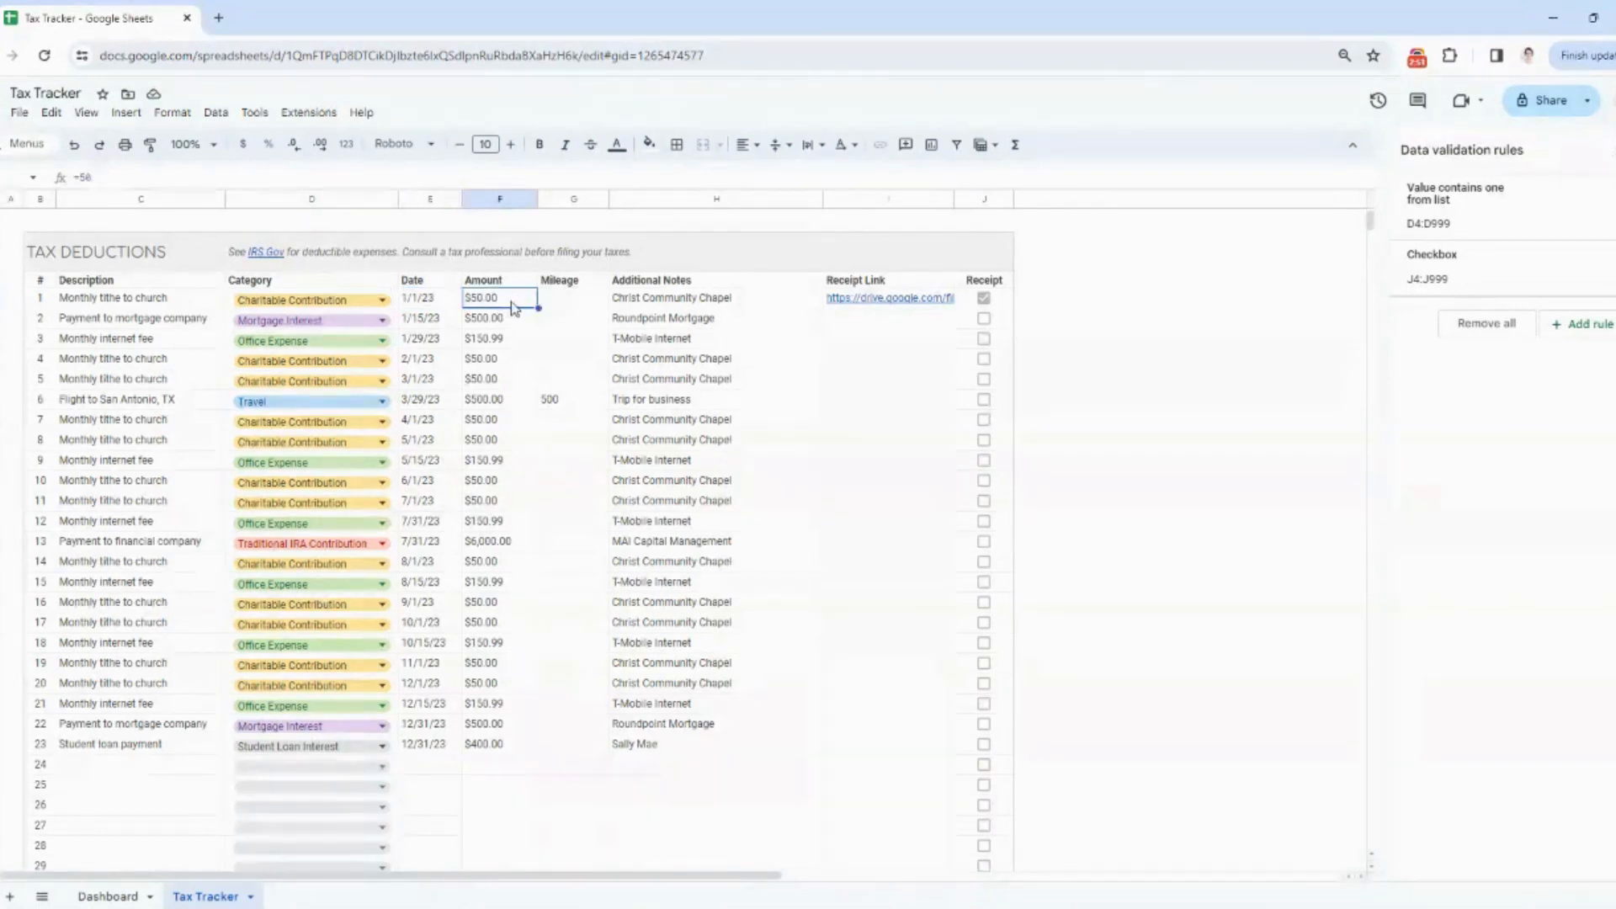
click(574, 304)
click(525, 303)
click(575, 298)
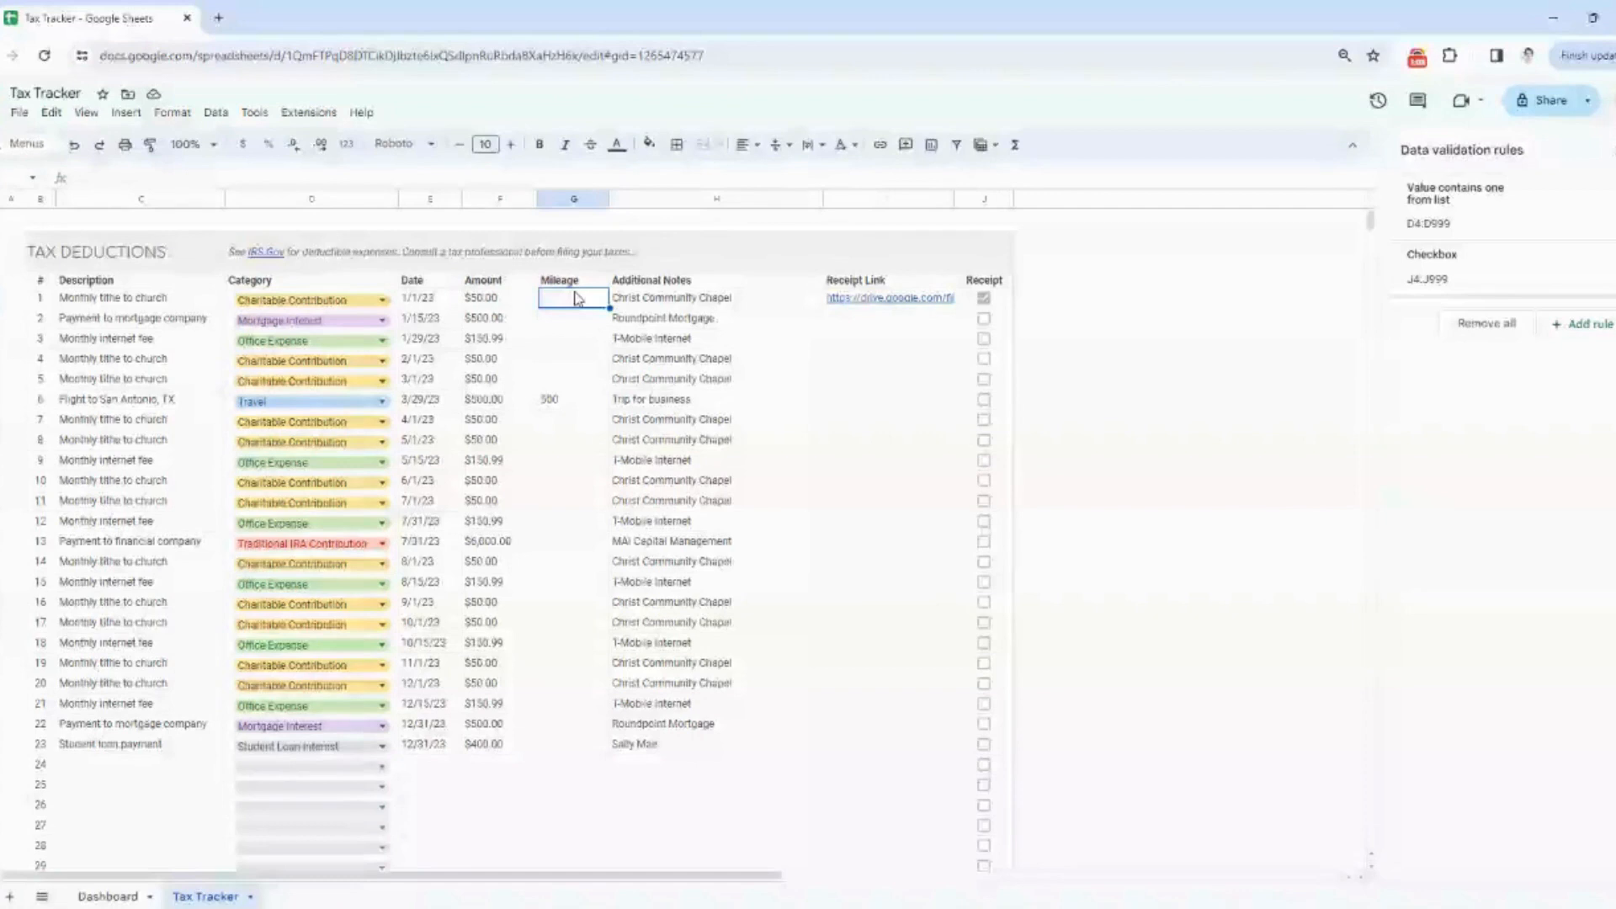
click(723, 304)
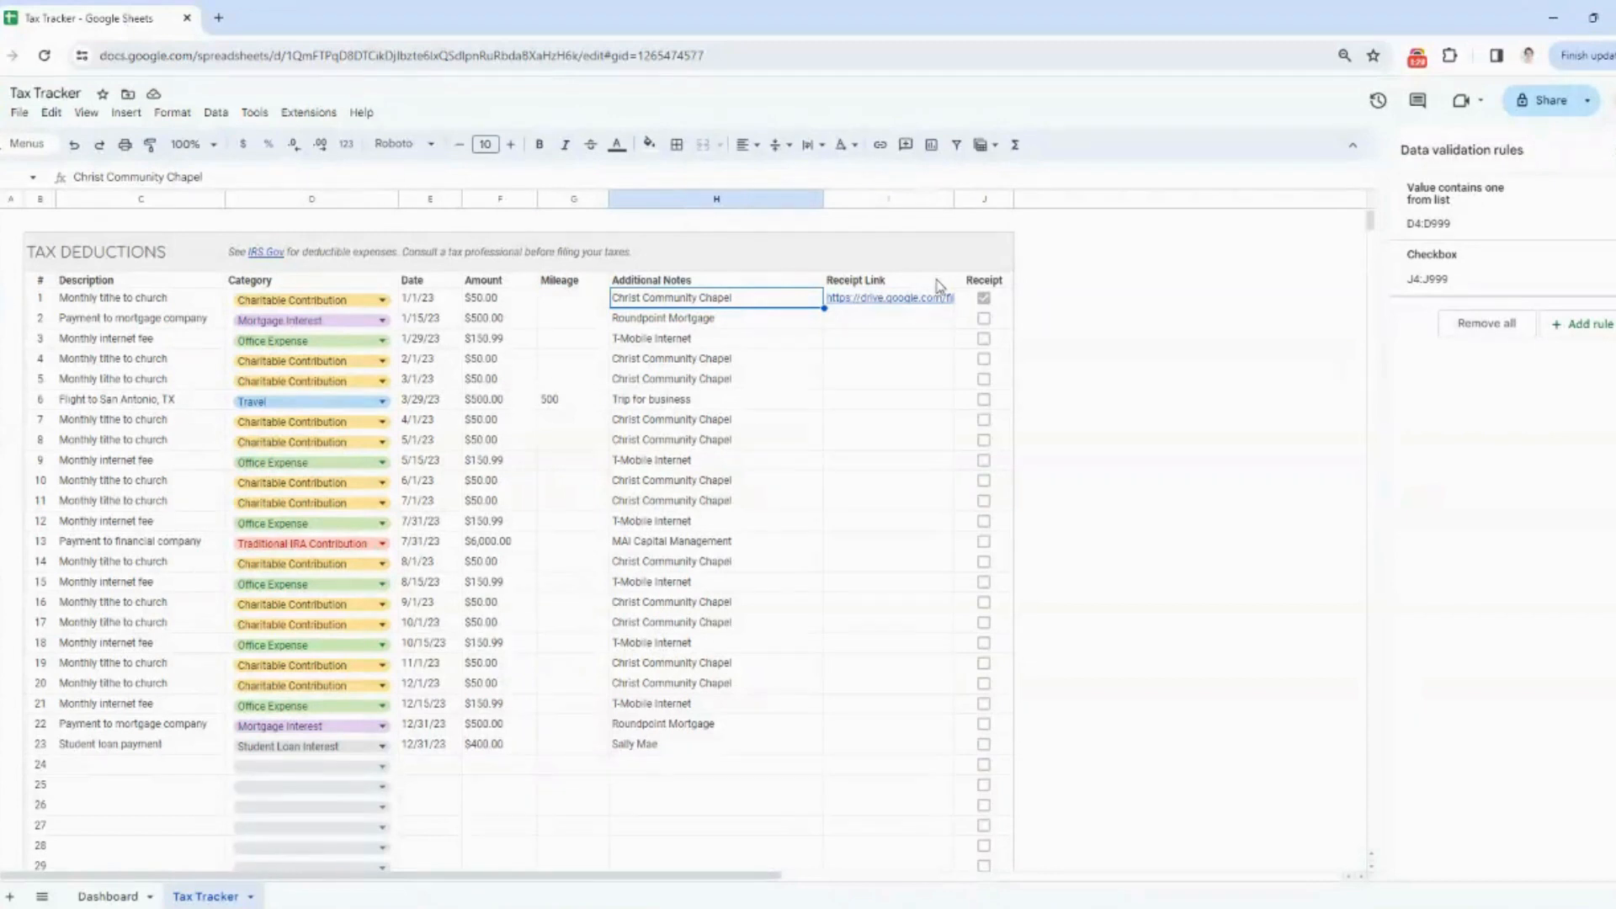
click(944, 325)
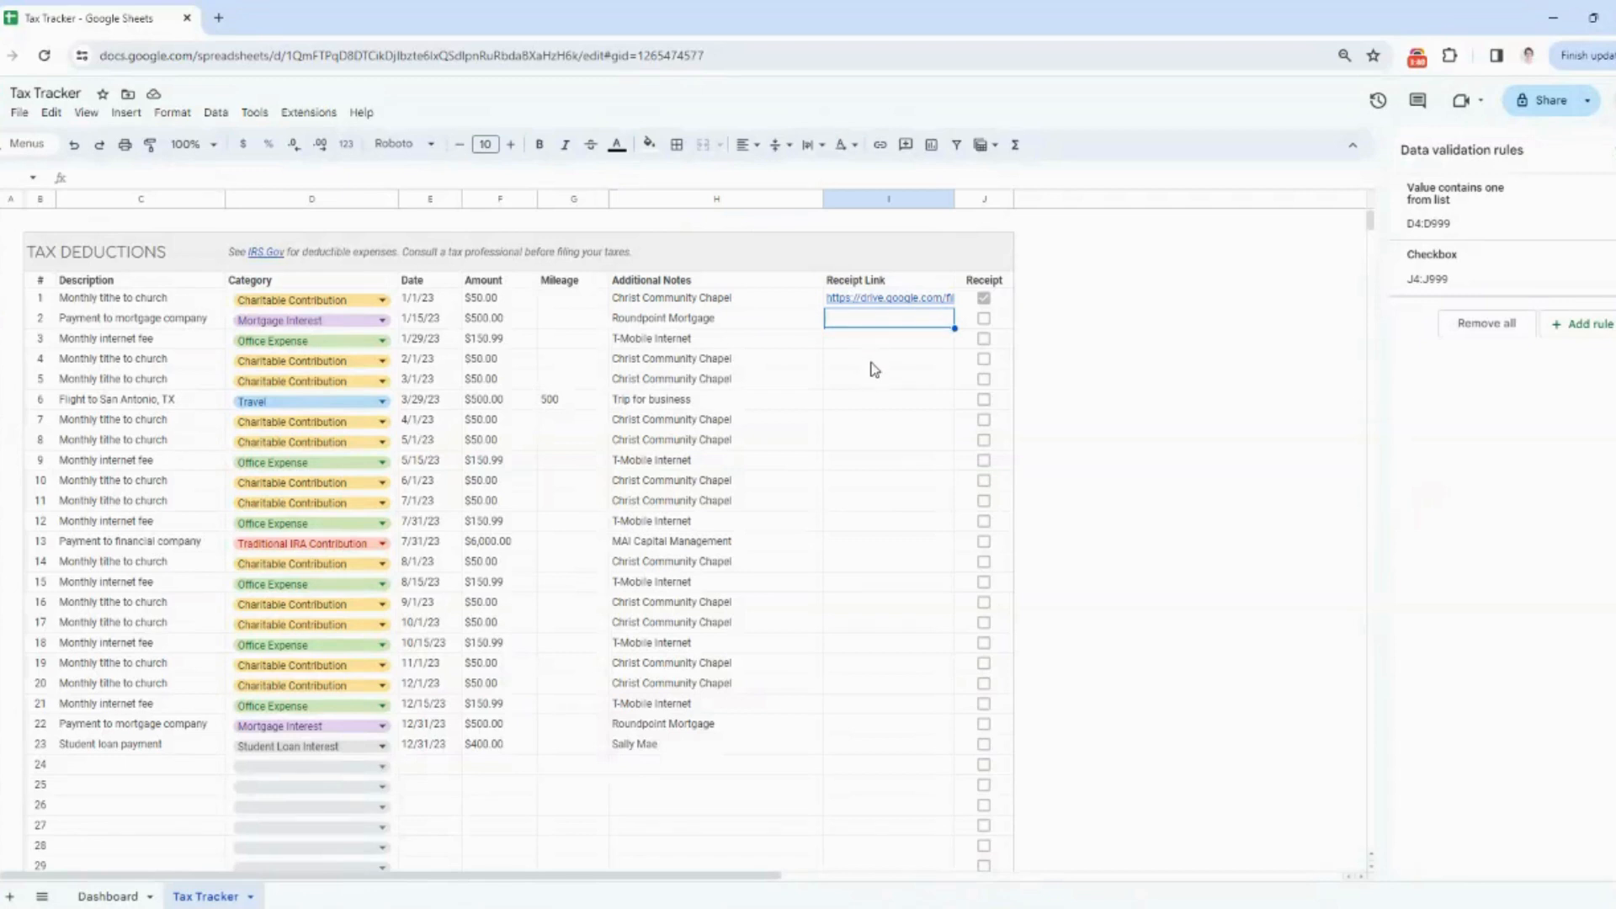
- Mark the receipts for deductions 2, 3 and 4 as captured and check the receipts figures on the Dashboard sheet
click(984, 300)
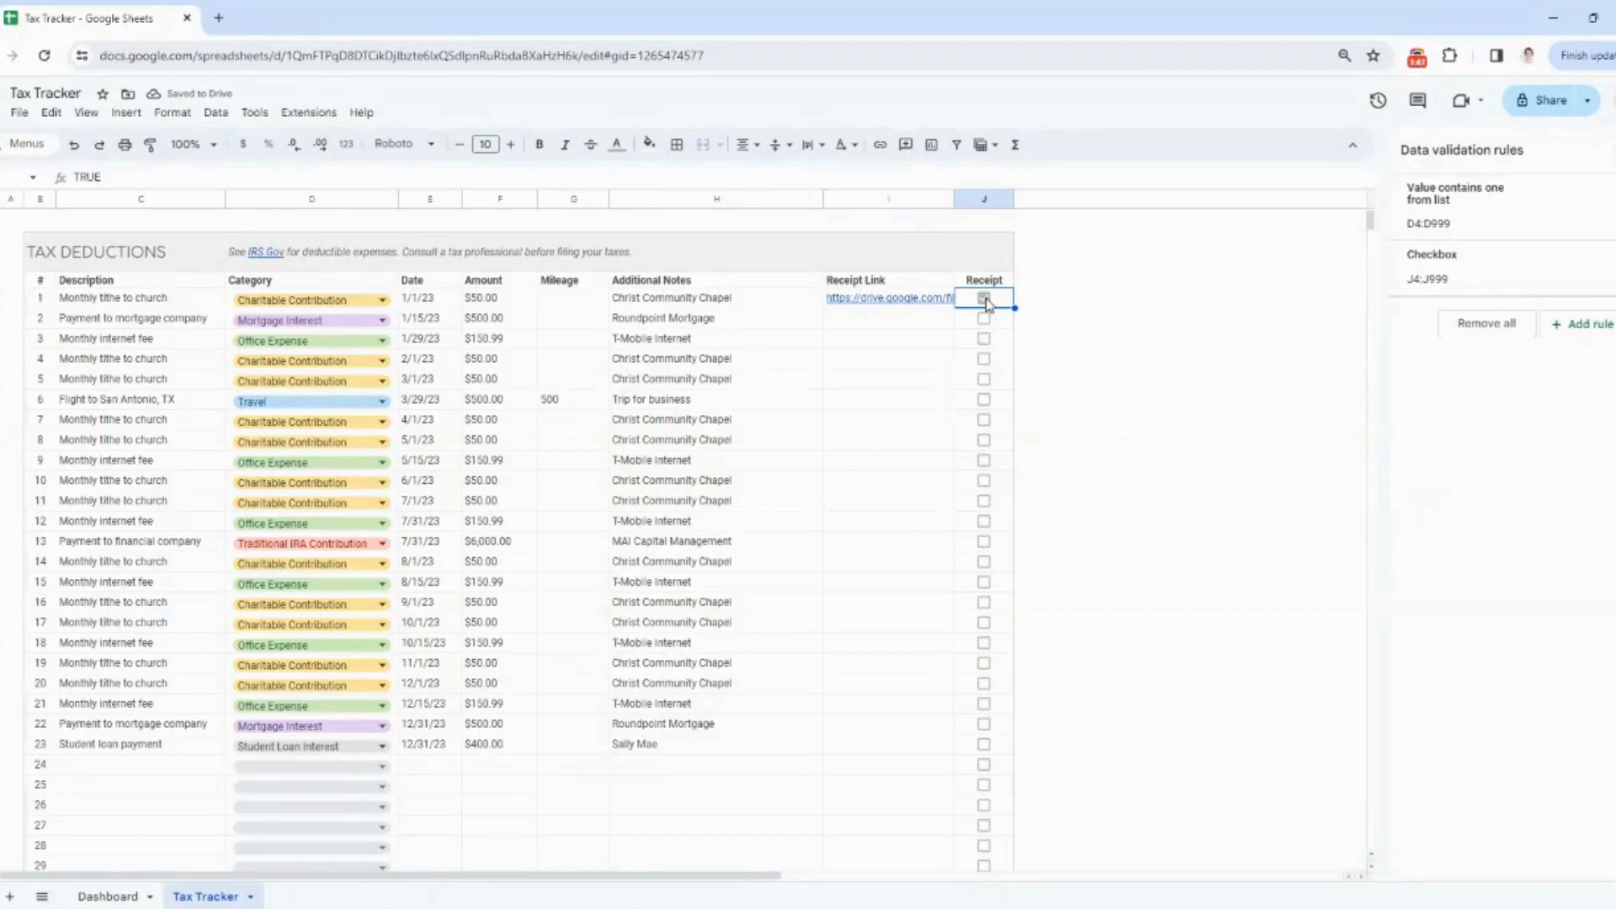
click(985, 320)
click(985, 340)
click(984, 361)
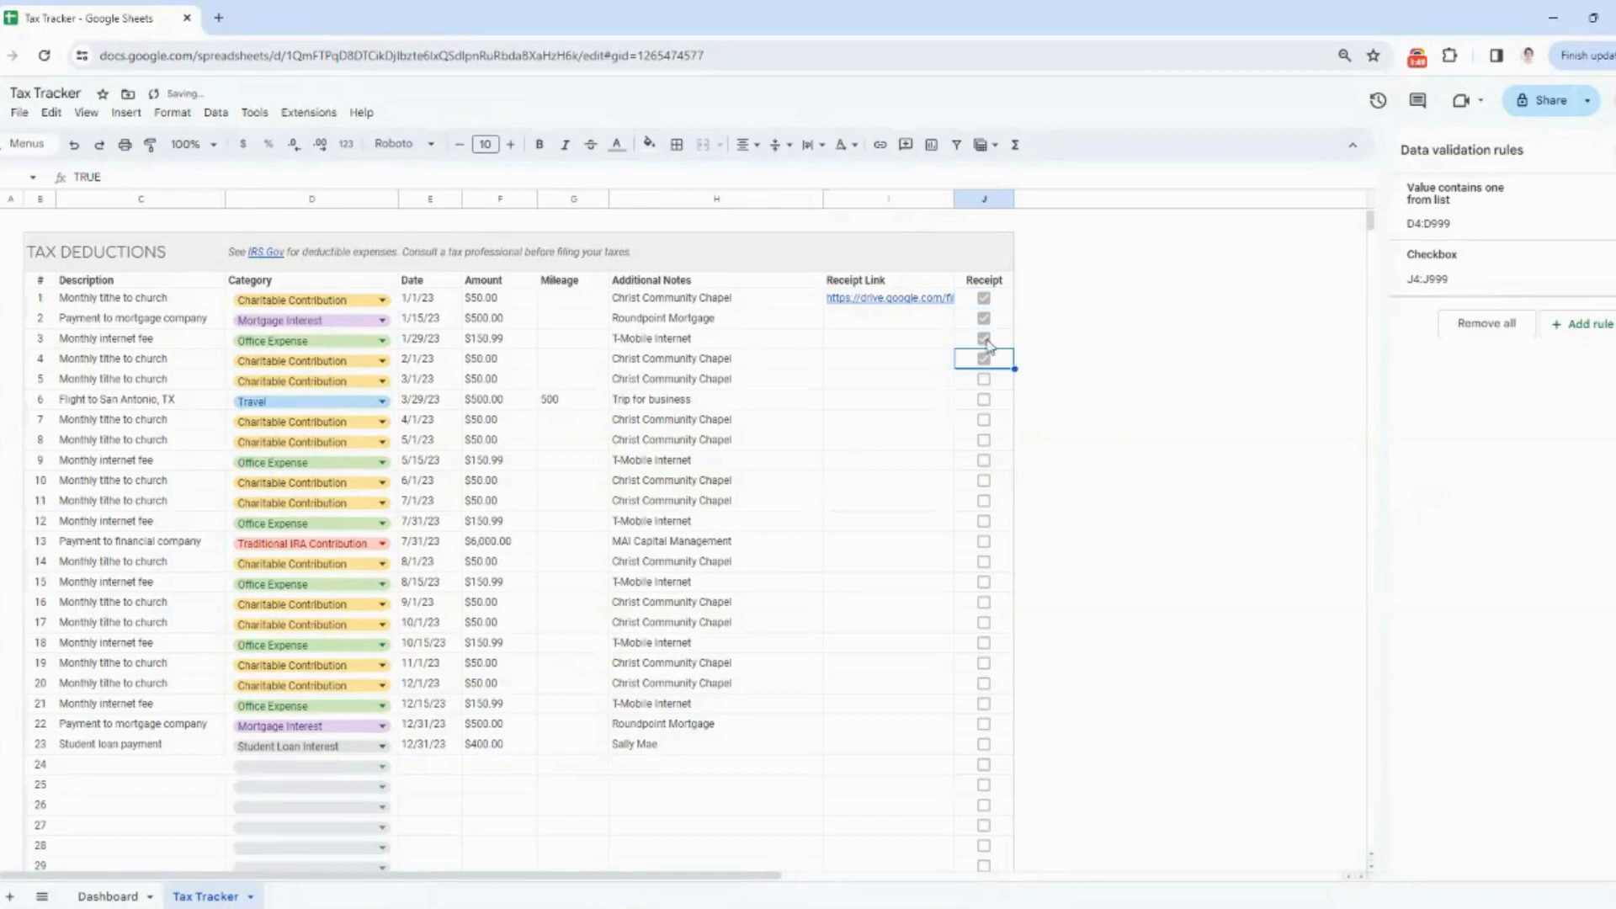
click(101, 895)
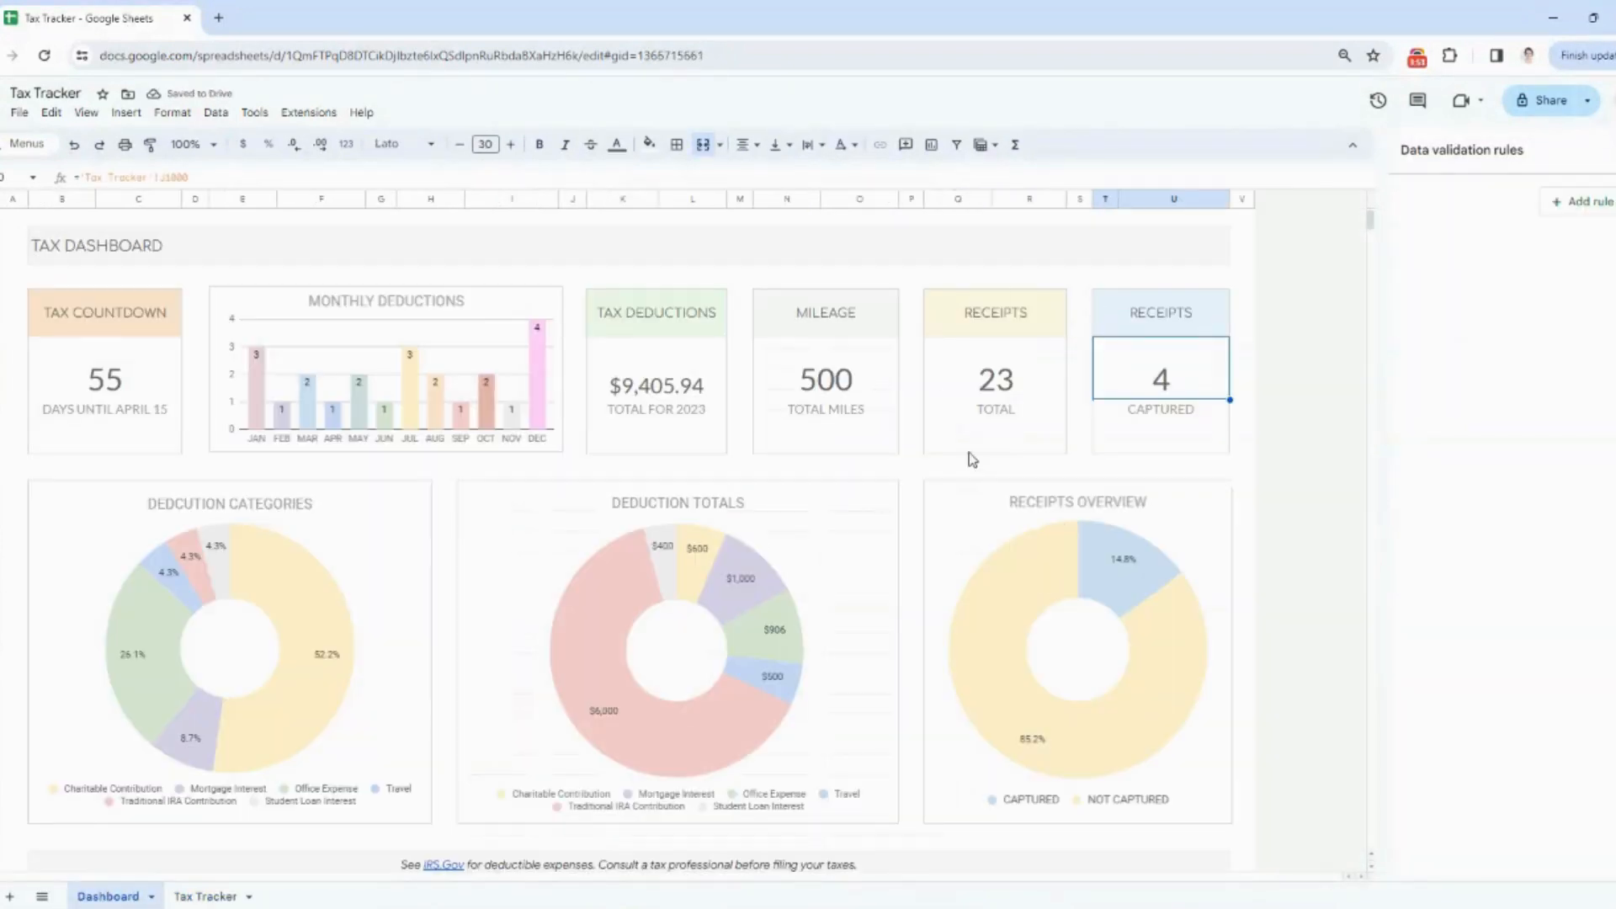
click(1259, 444)
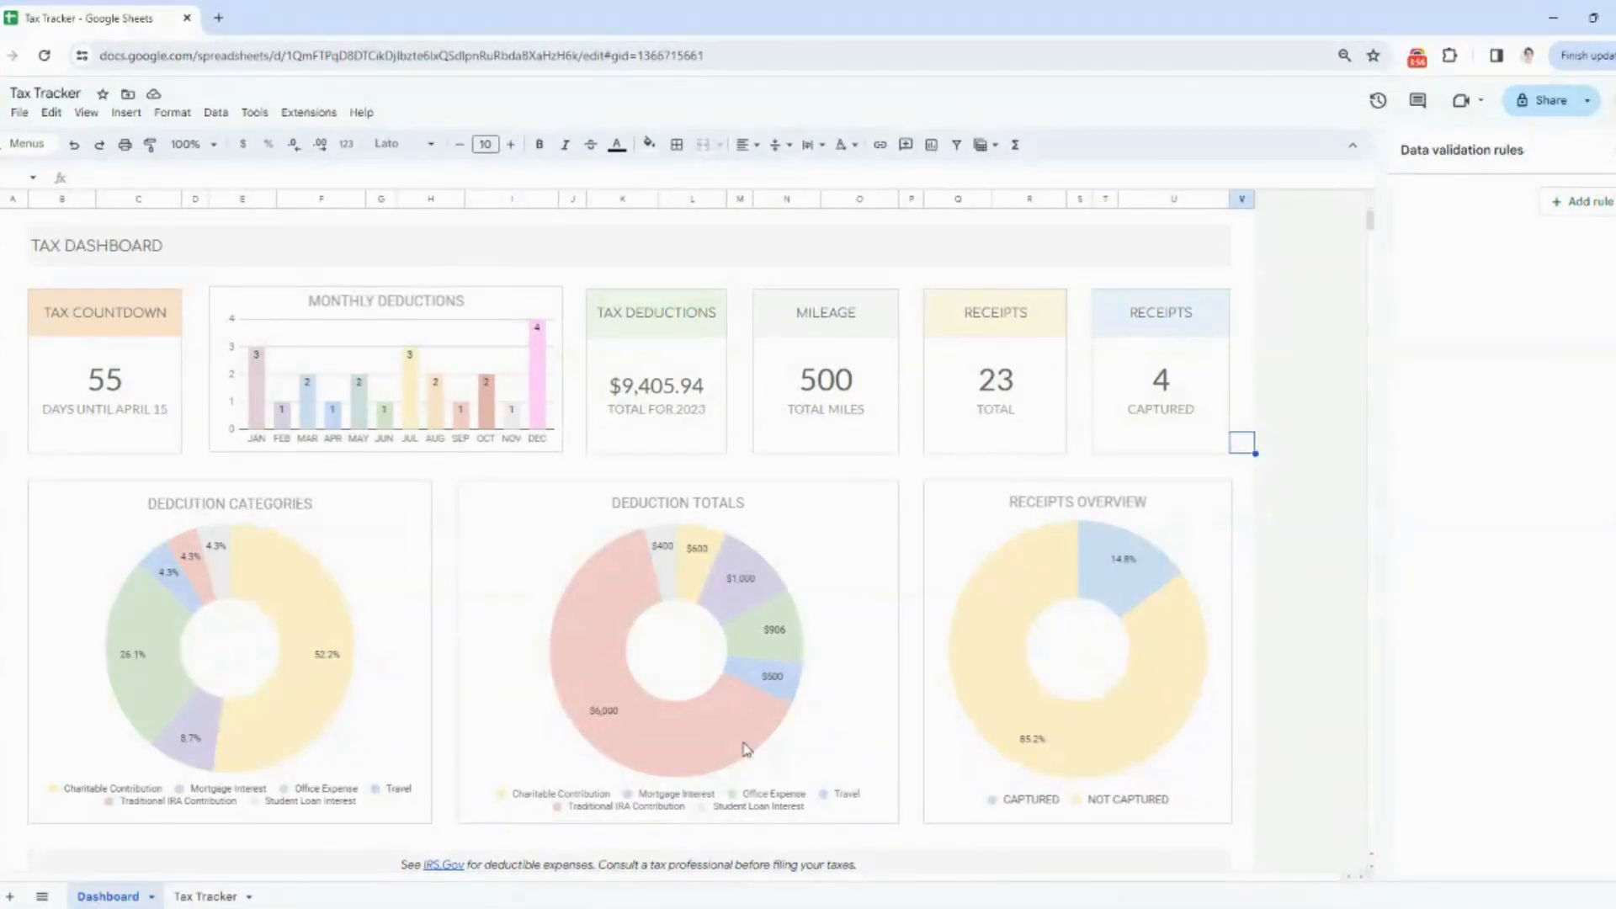
- Clear the receipt checkboxes for deductions 2, 3 and 4 on the Tax Tracker sheet and close the data validation rules
click(206, 895)
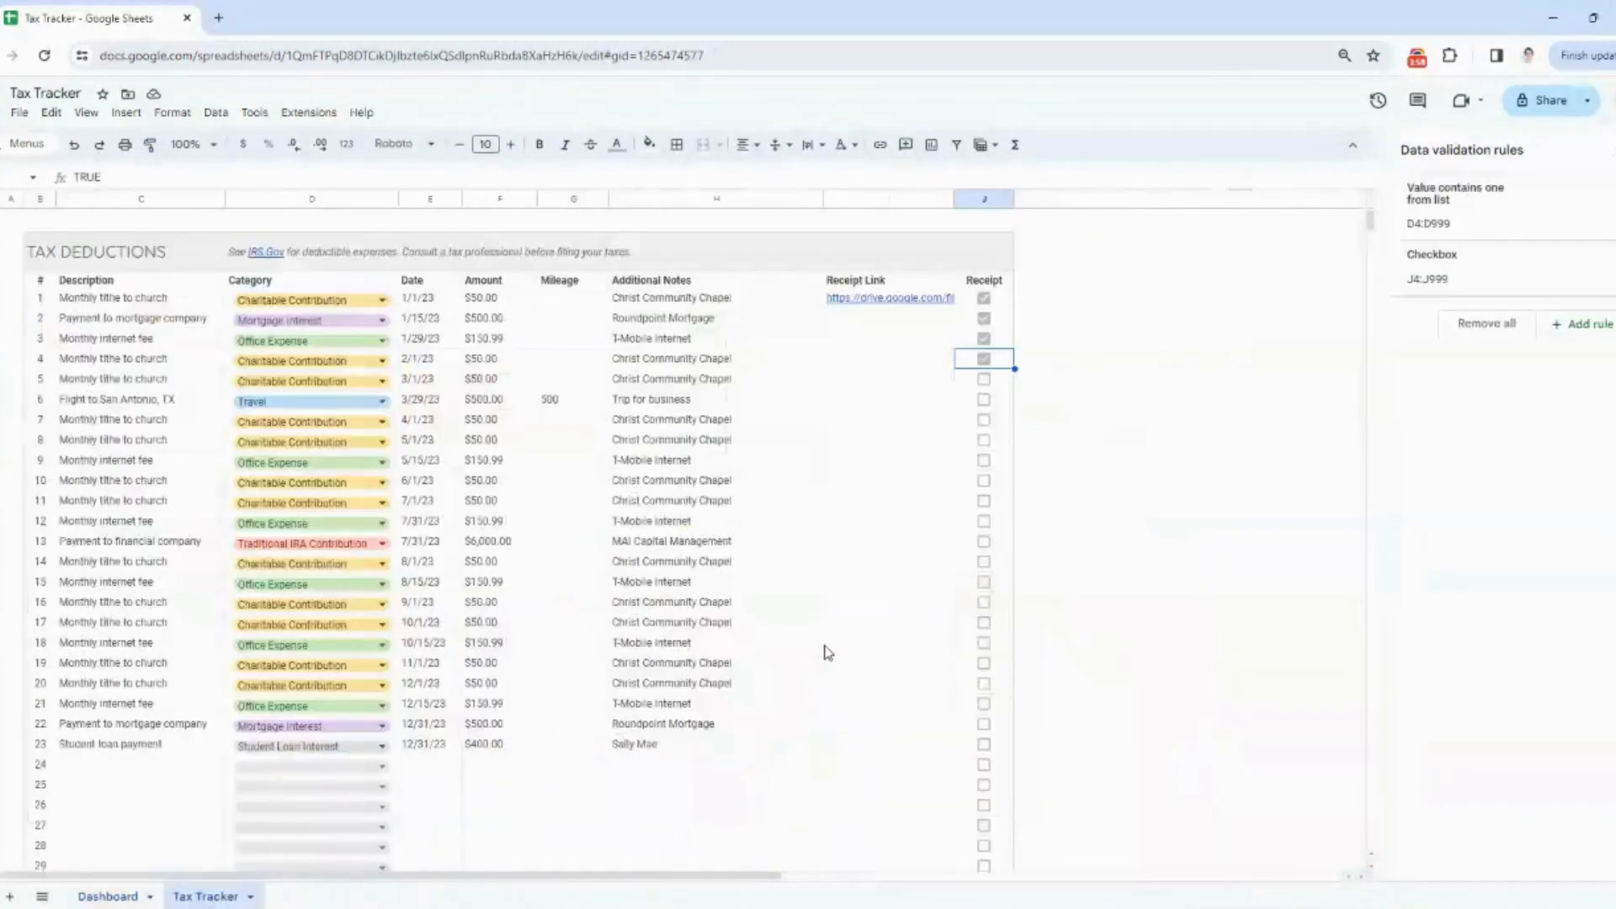
click(984, 359)
click(984, 338)
click(984, 318)
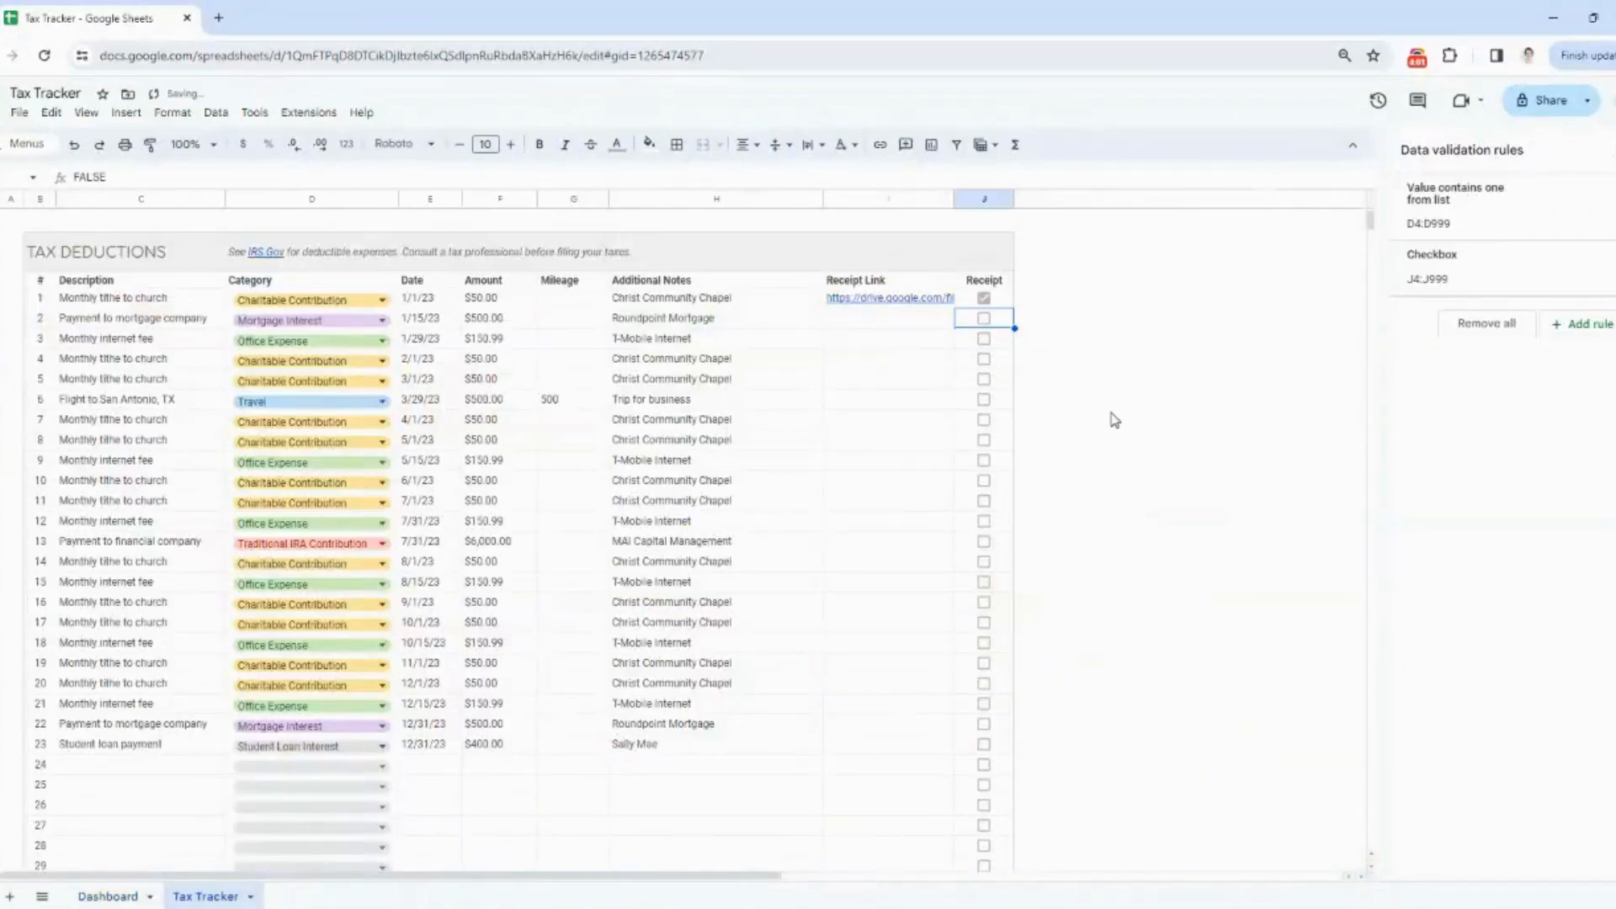
click(1613, 149)
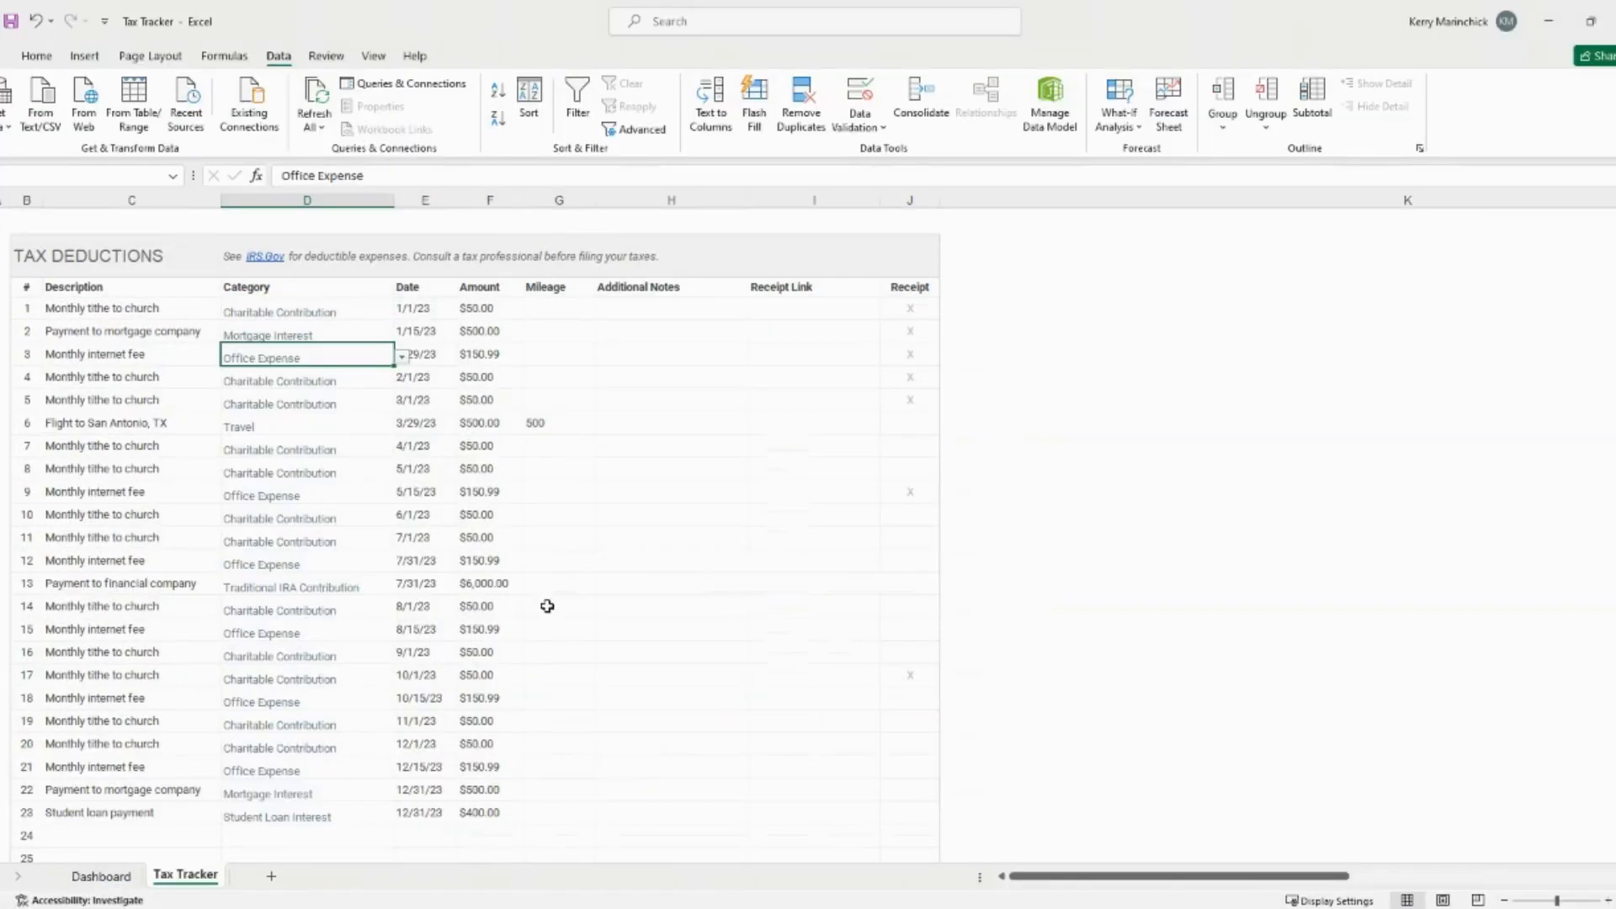
- Review the Dashboard sheet in the Excel version of the tax tracker and deselect the Deduction Totals chart
click(99, 876)
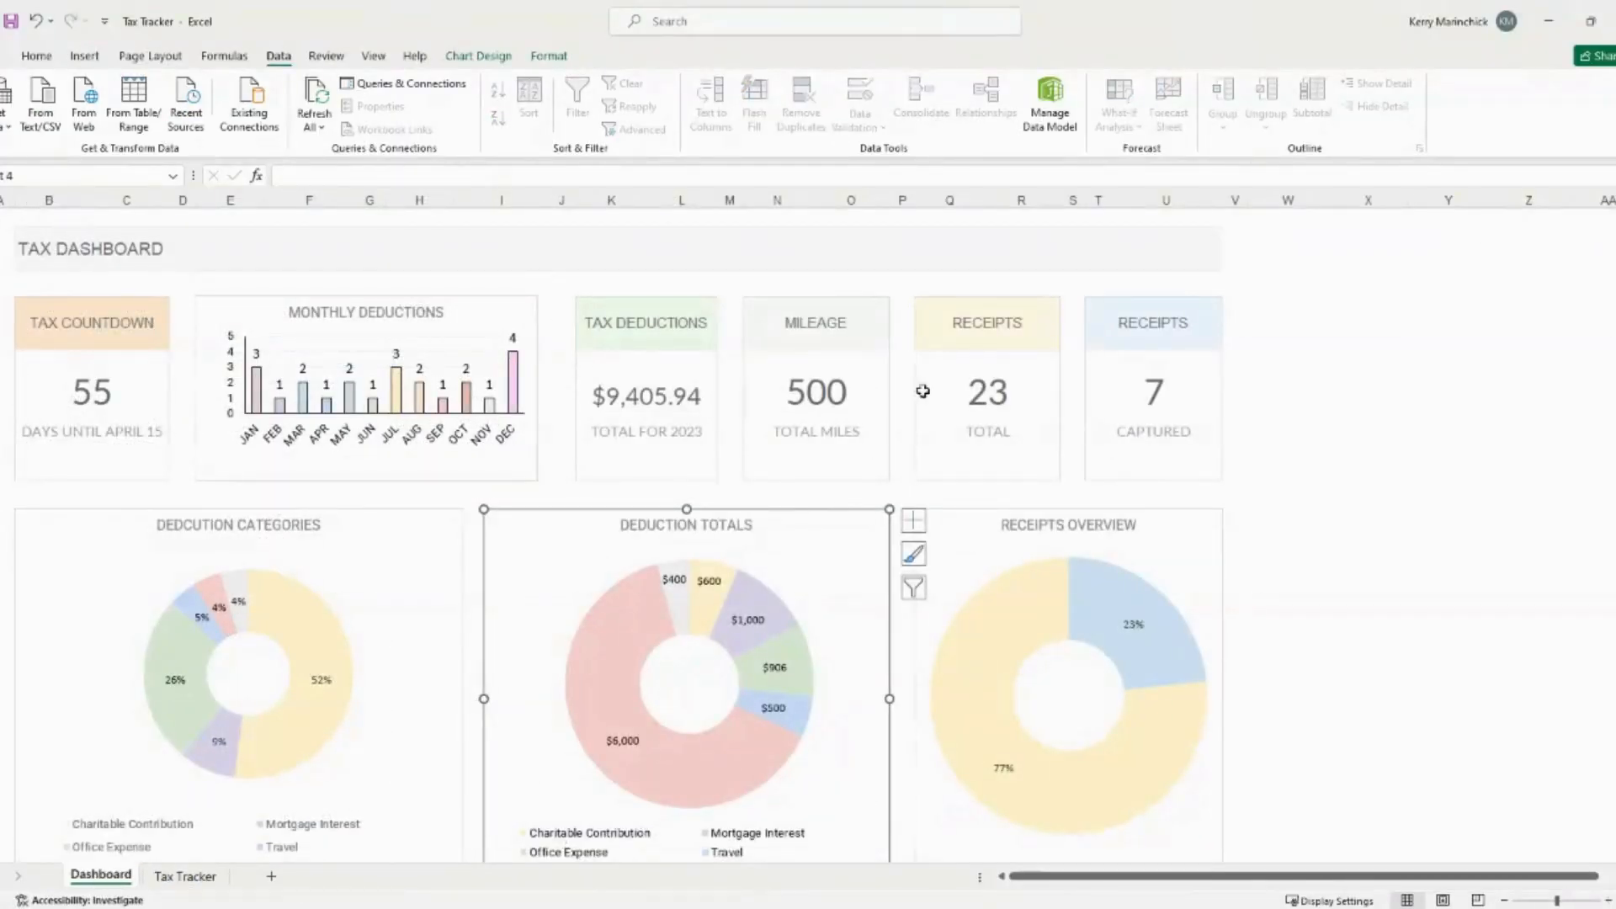
click(471, 607)
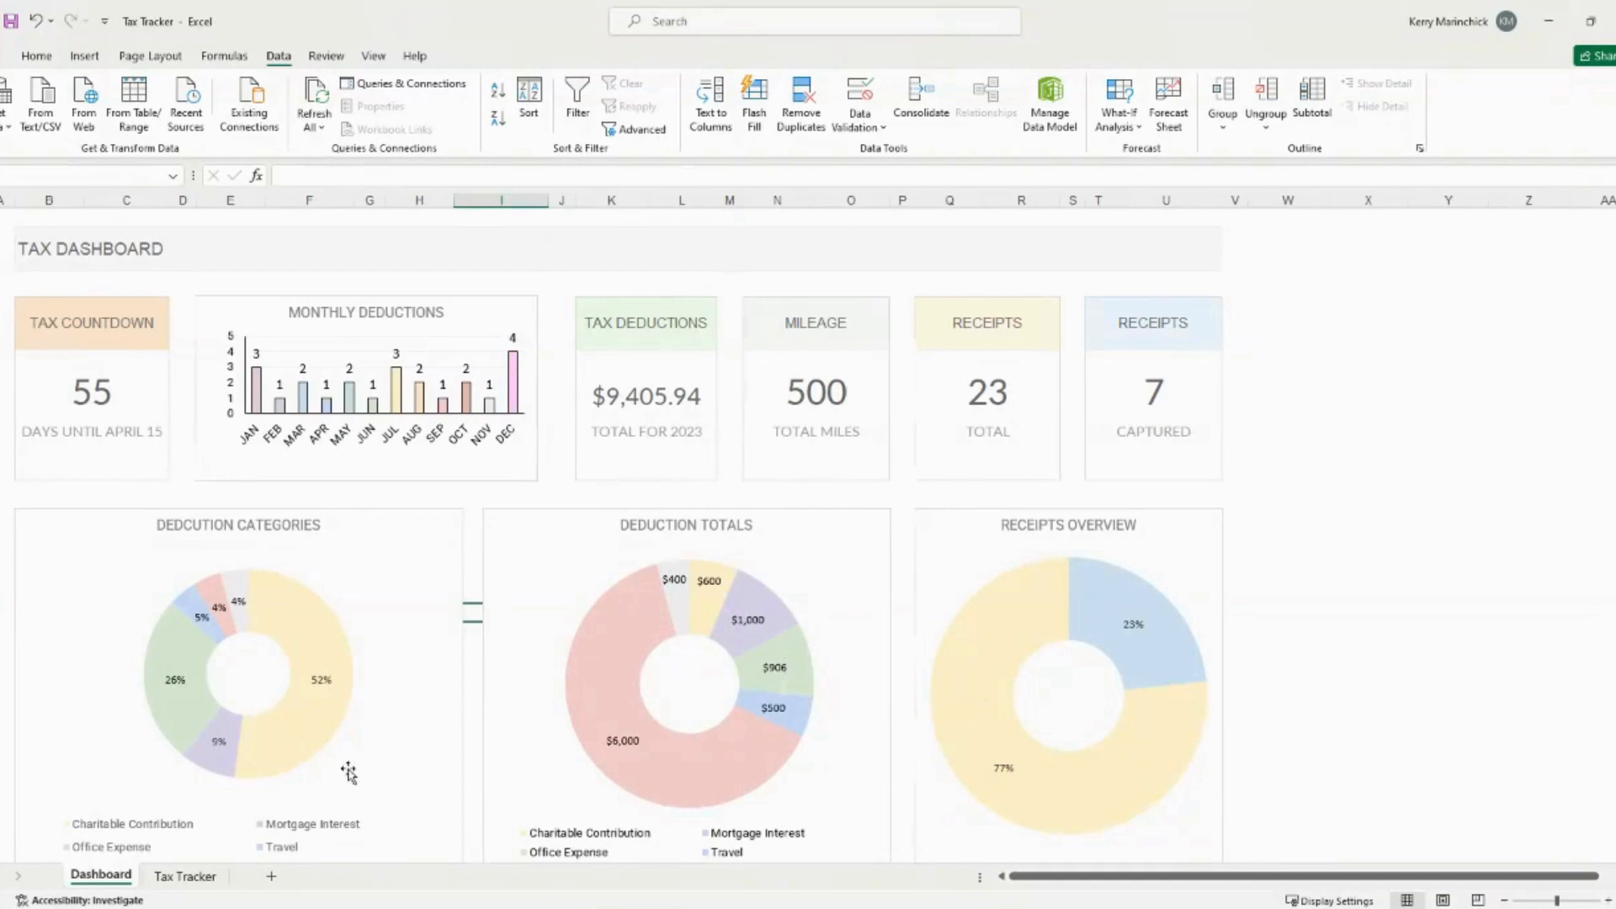
- Inspect the category options available for the first deduction on the Tax Tracker sheet
click(185, 877)
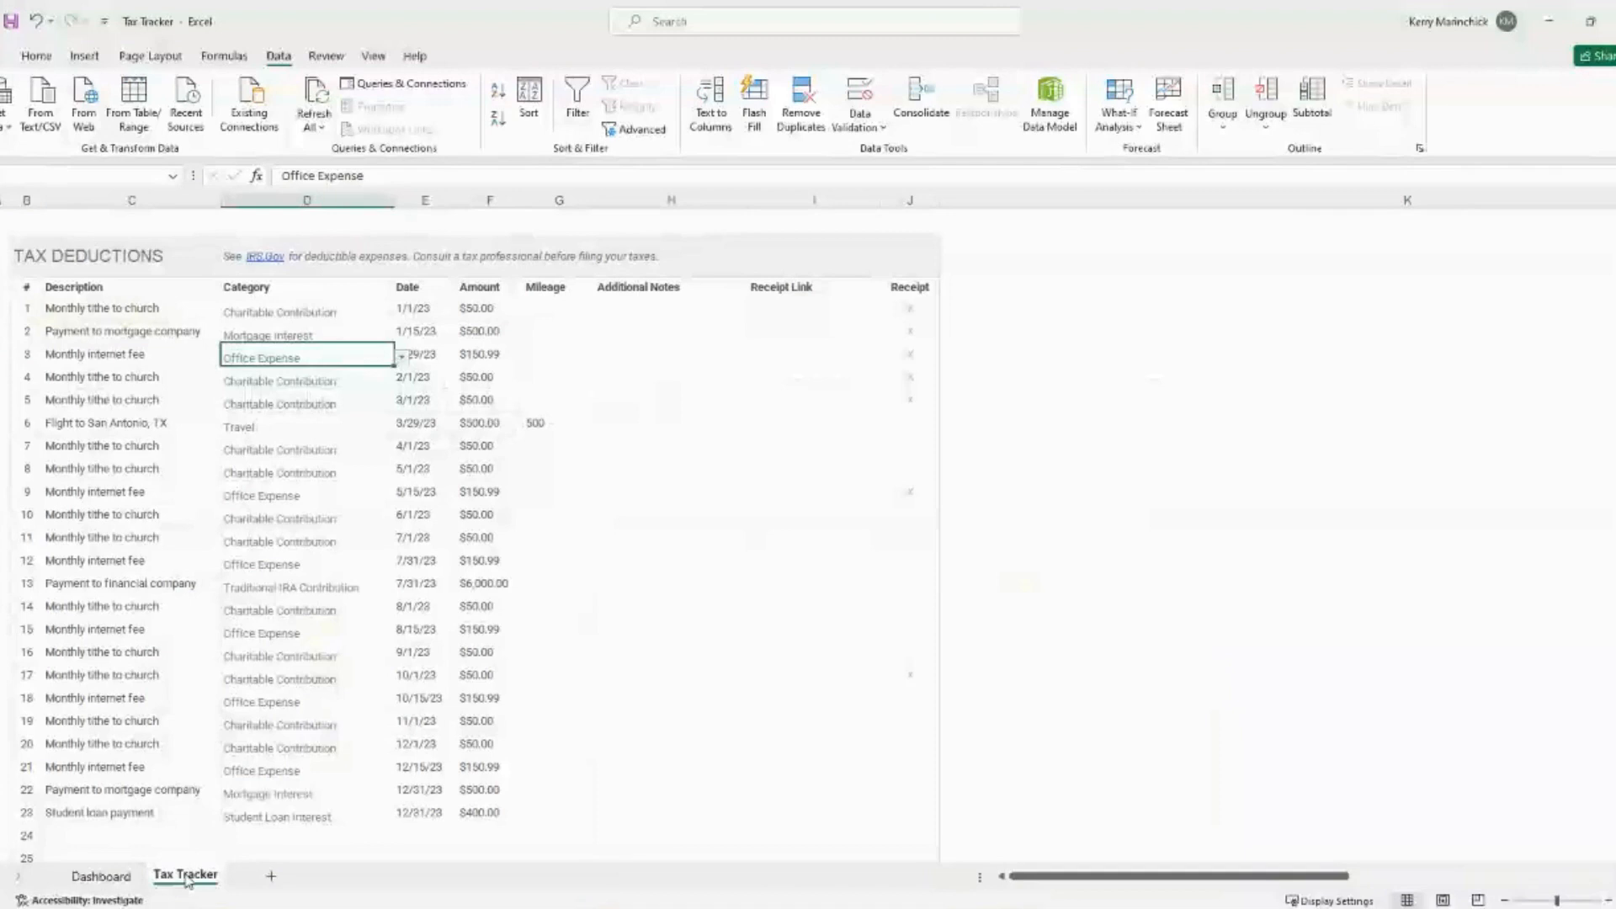
click(357, 316)
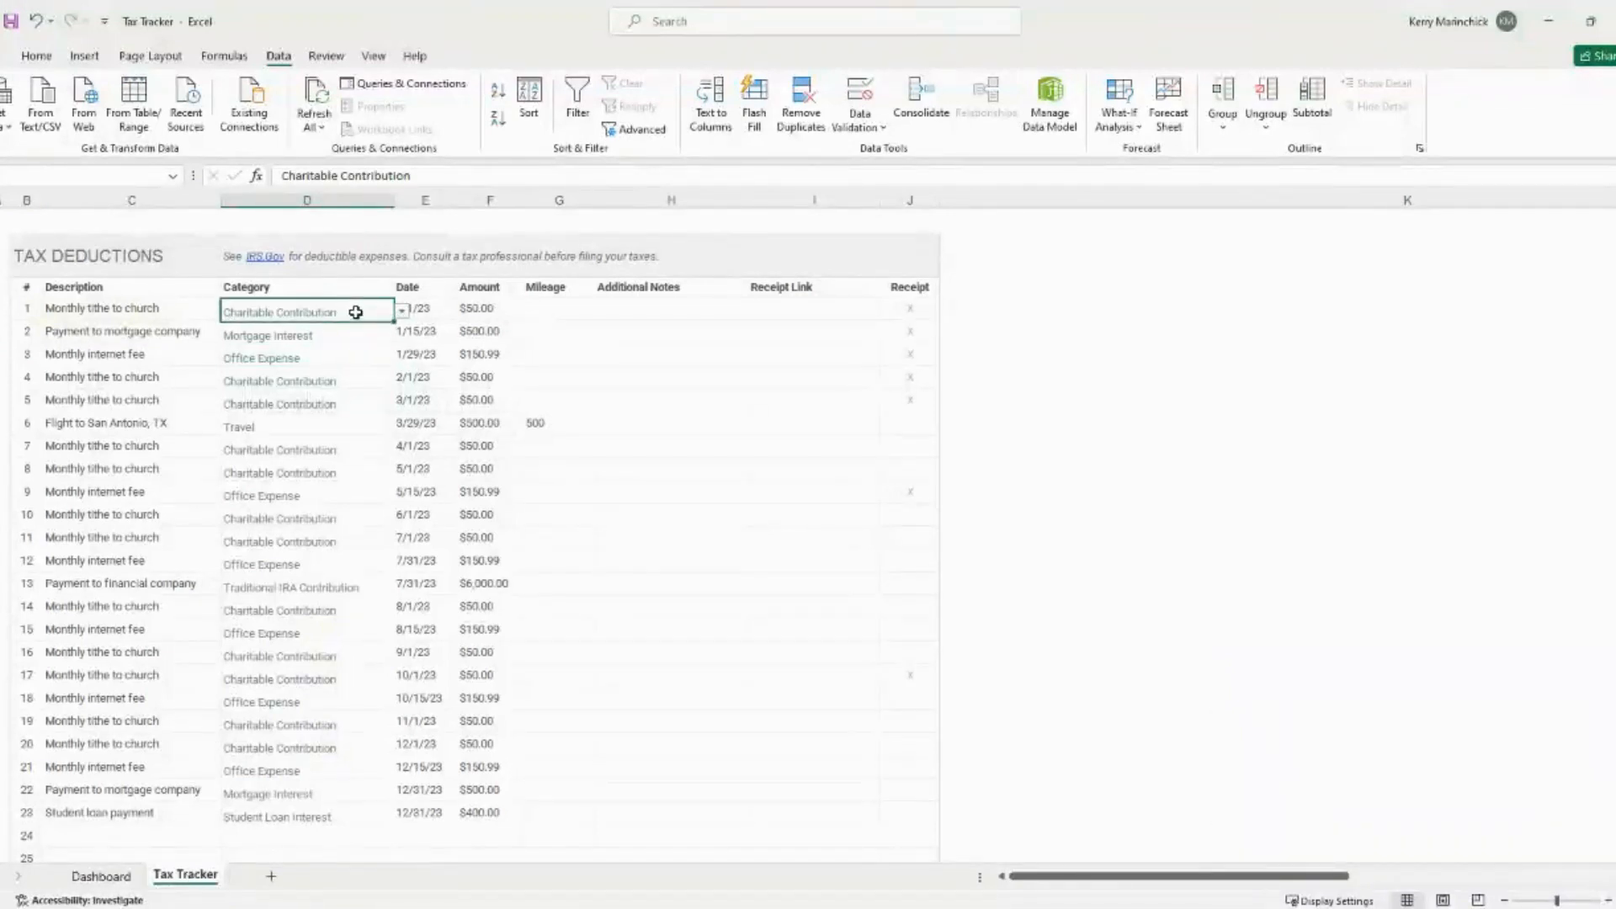
click(403, 314)
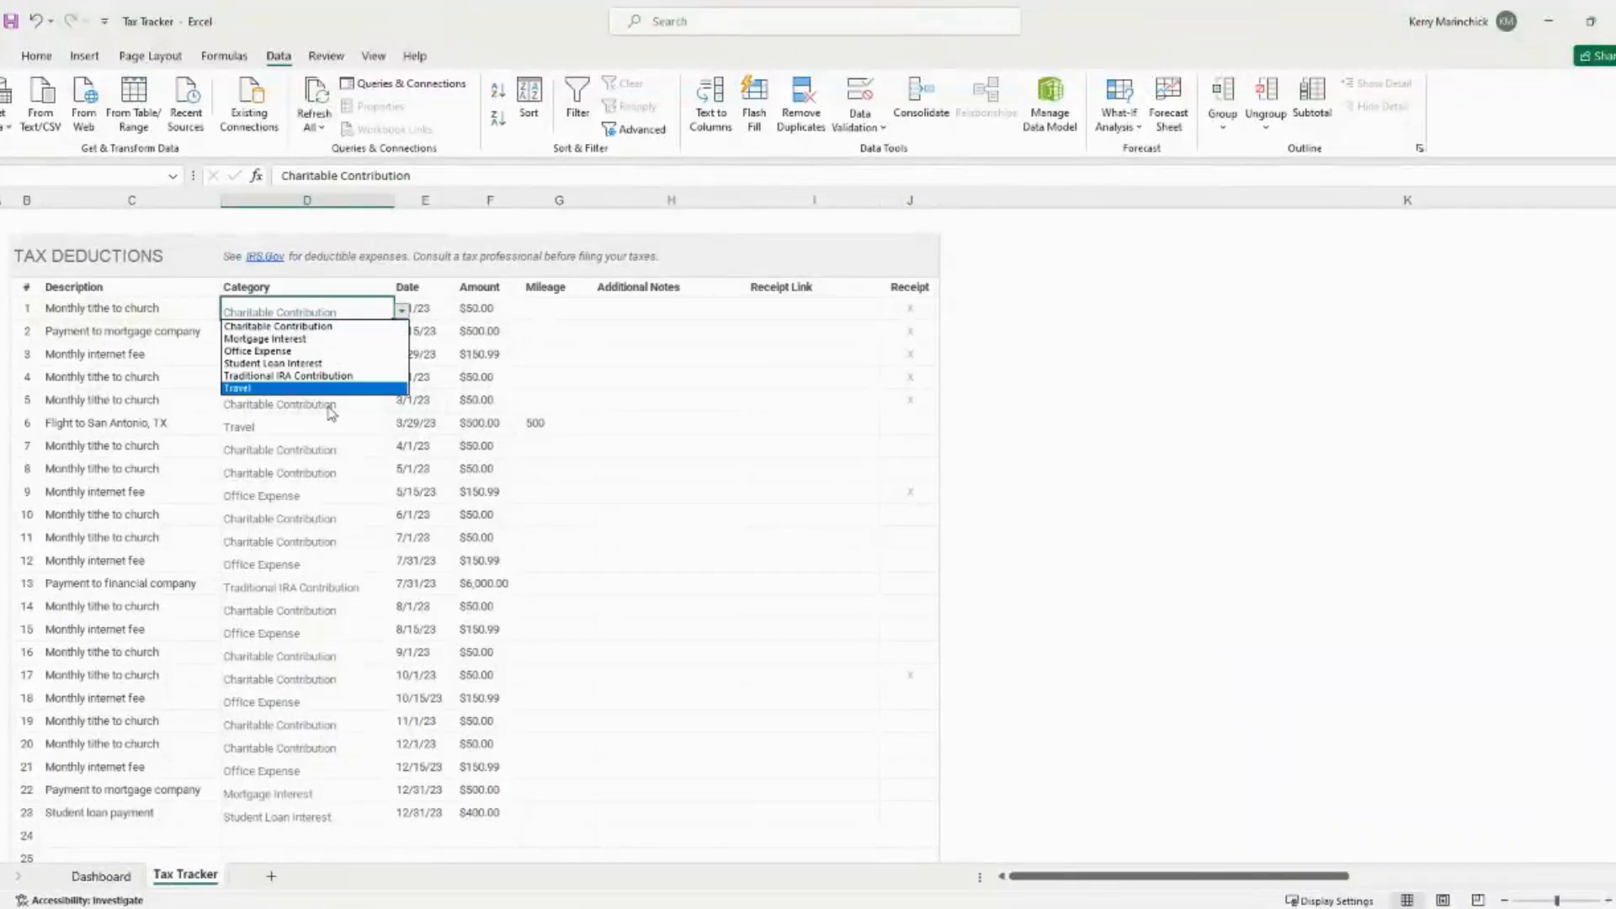
click(320, 453)
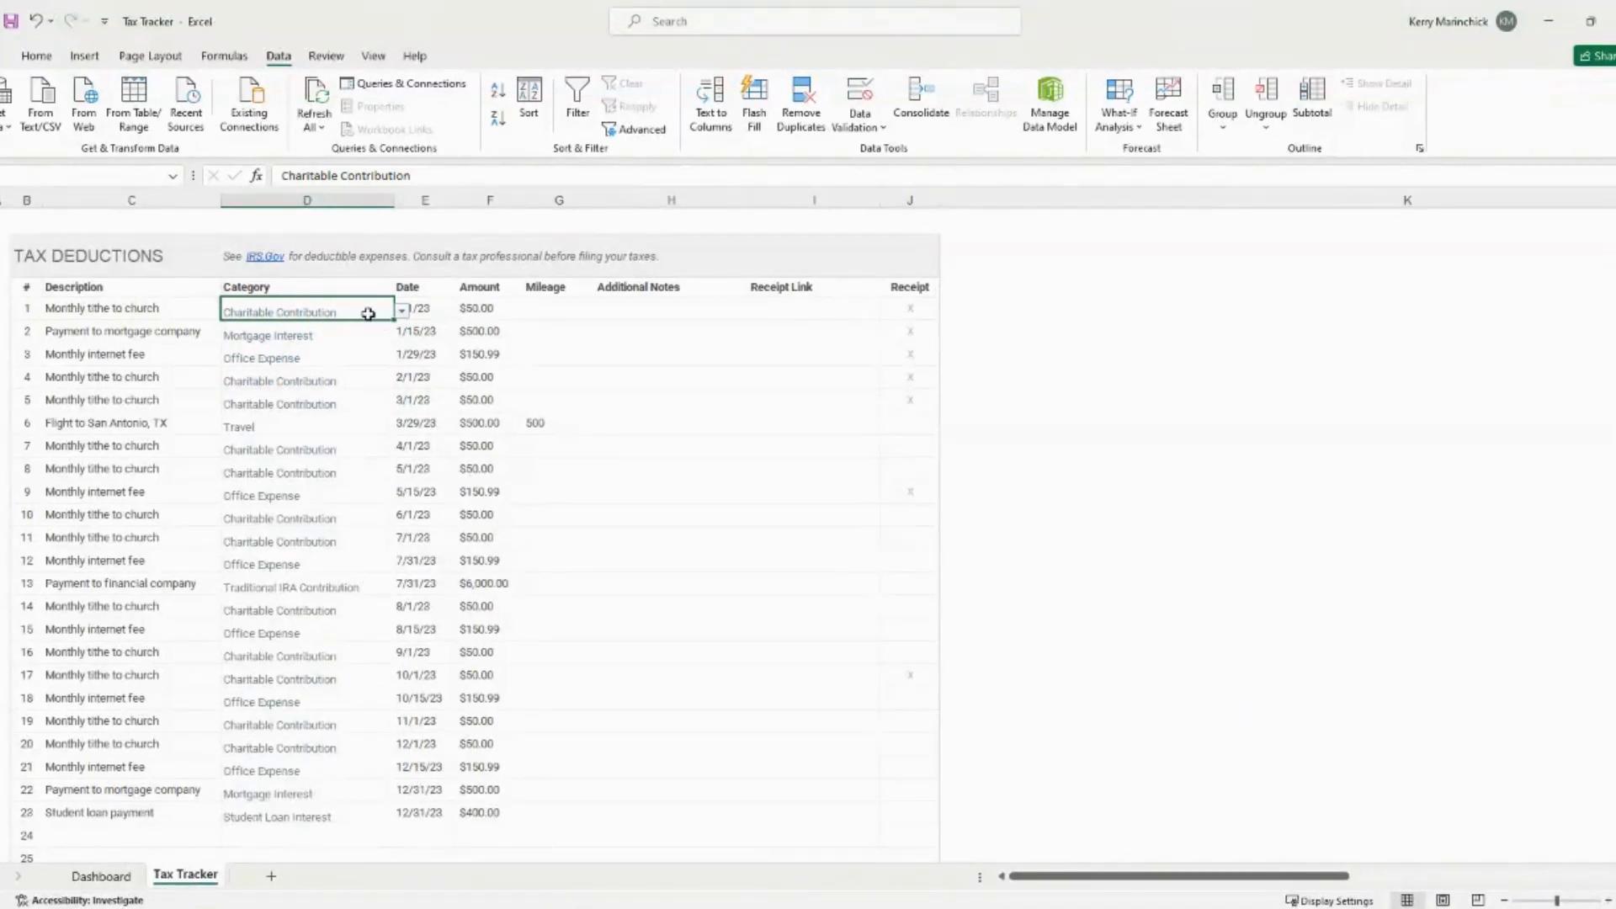
- Add Item 7 to the end of the data validation source list for the whole Category column, down to row 996
drag(367, 314, 324, 785)
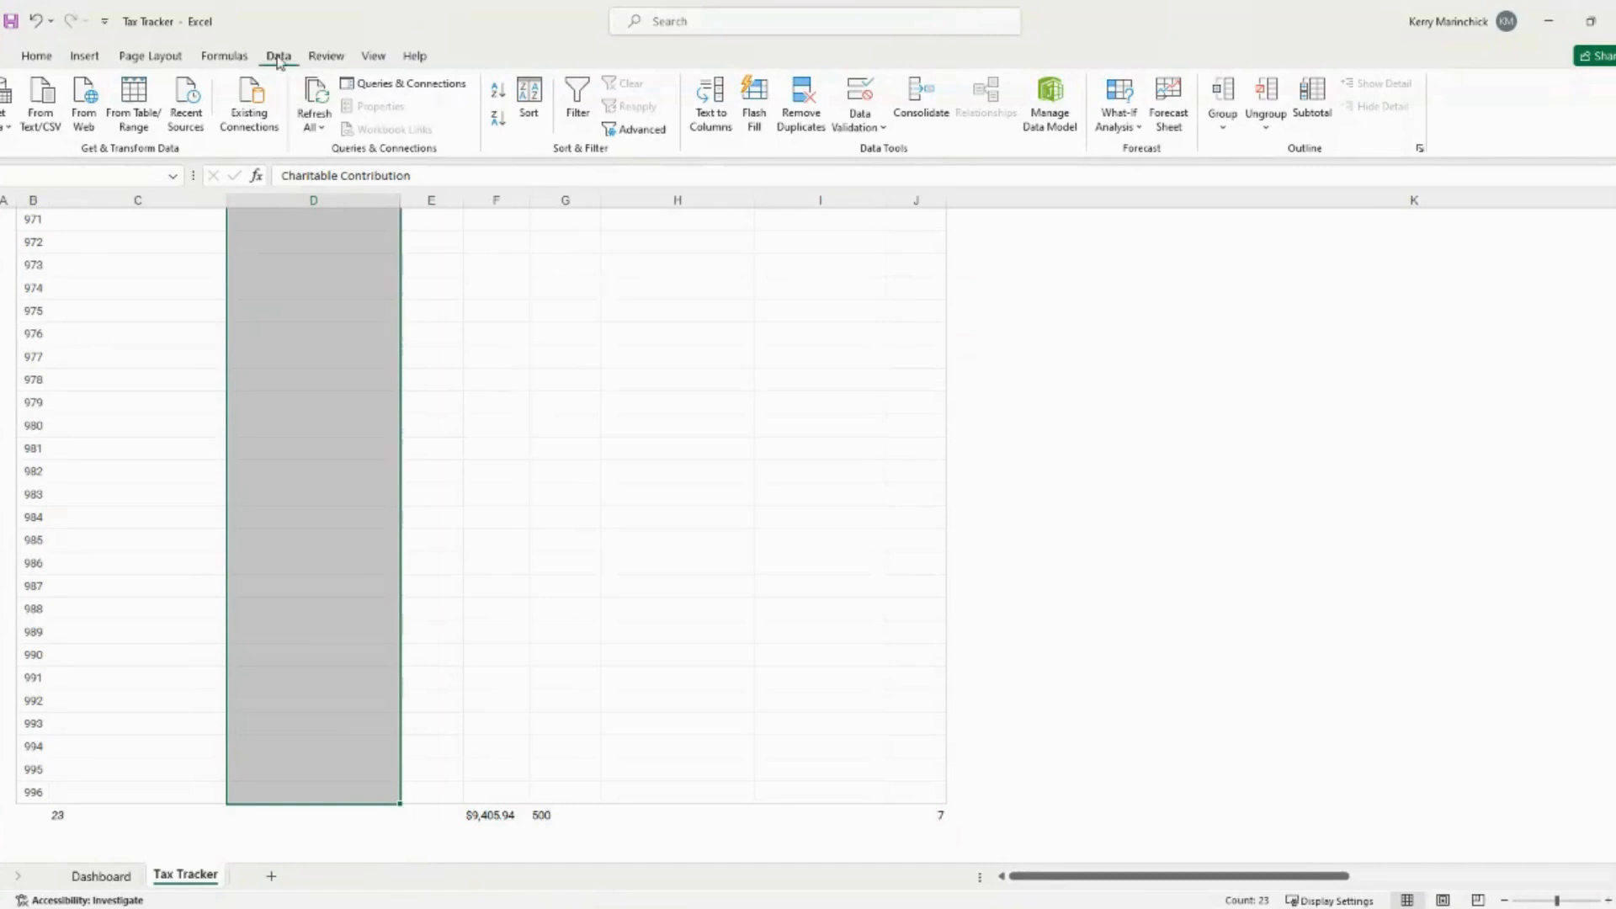
click(865, 93)
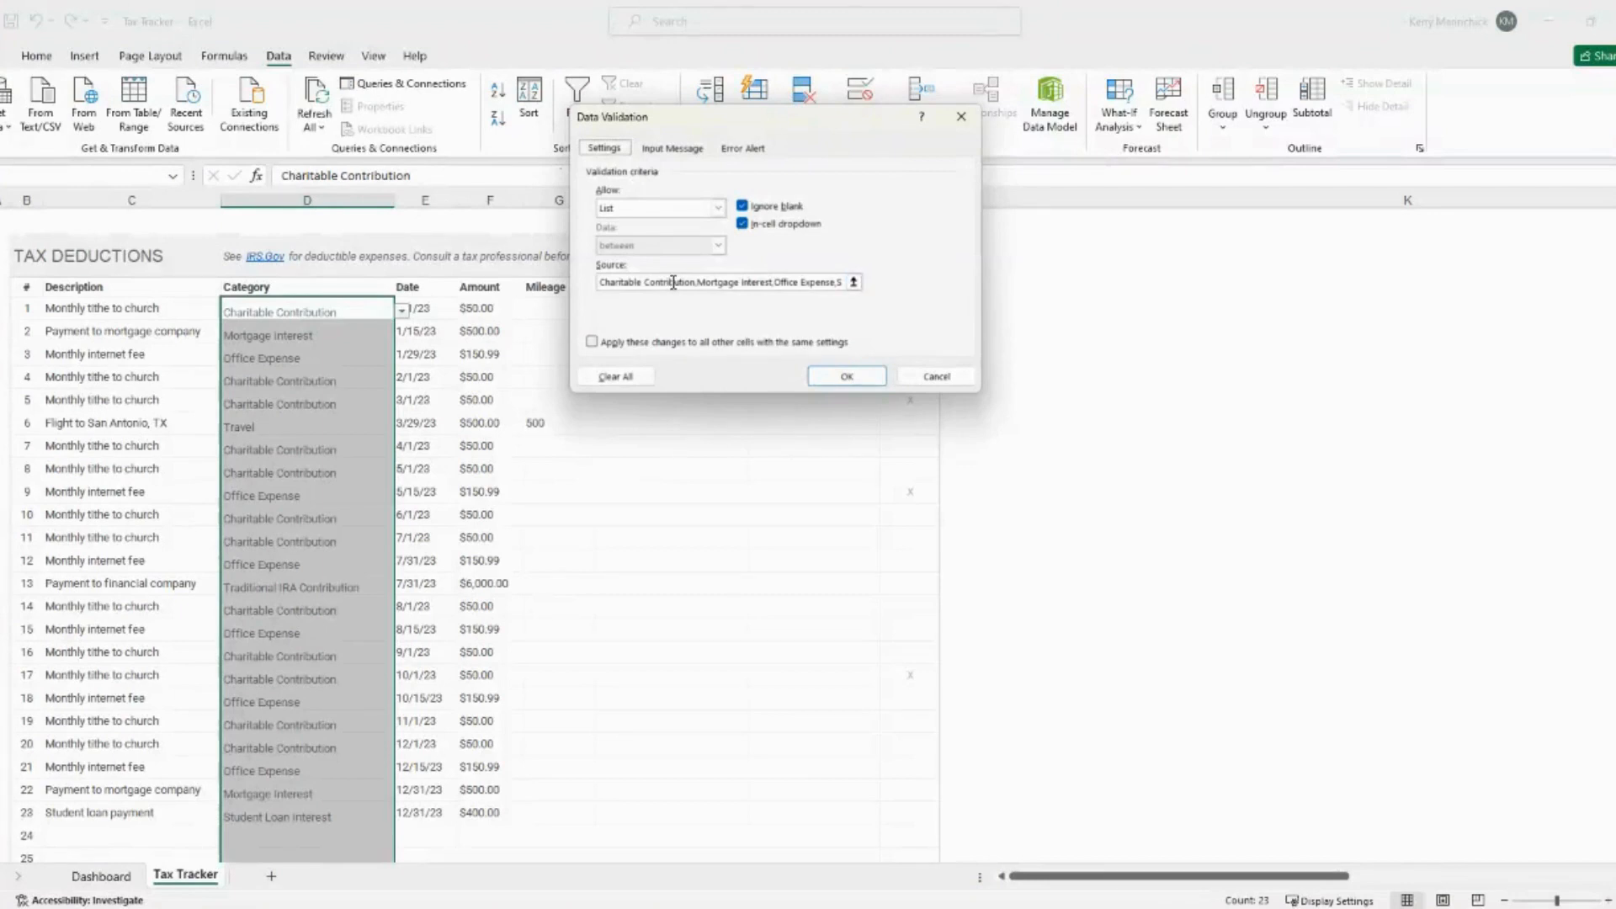
drag(837, 284, 843, 285)
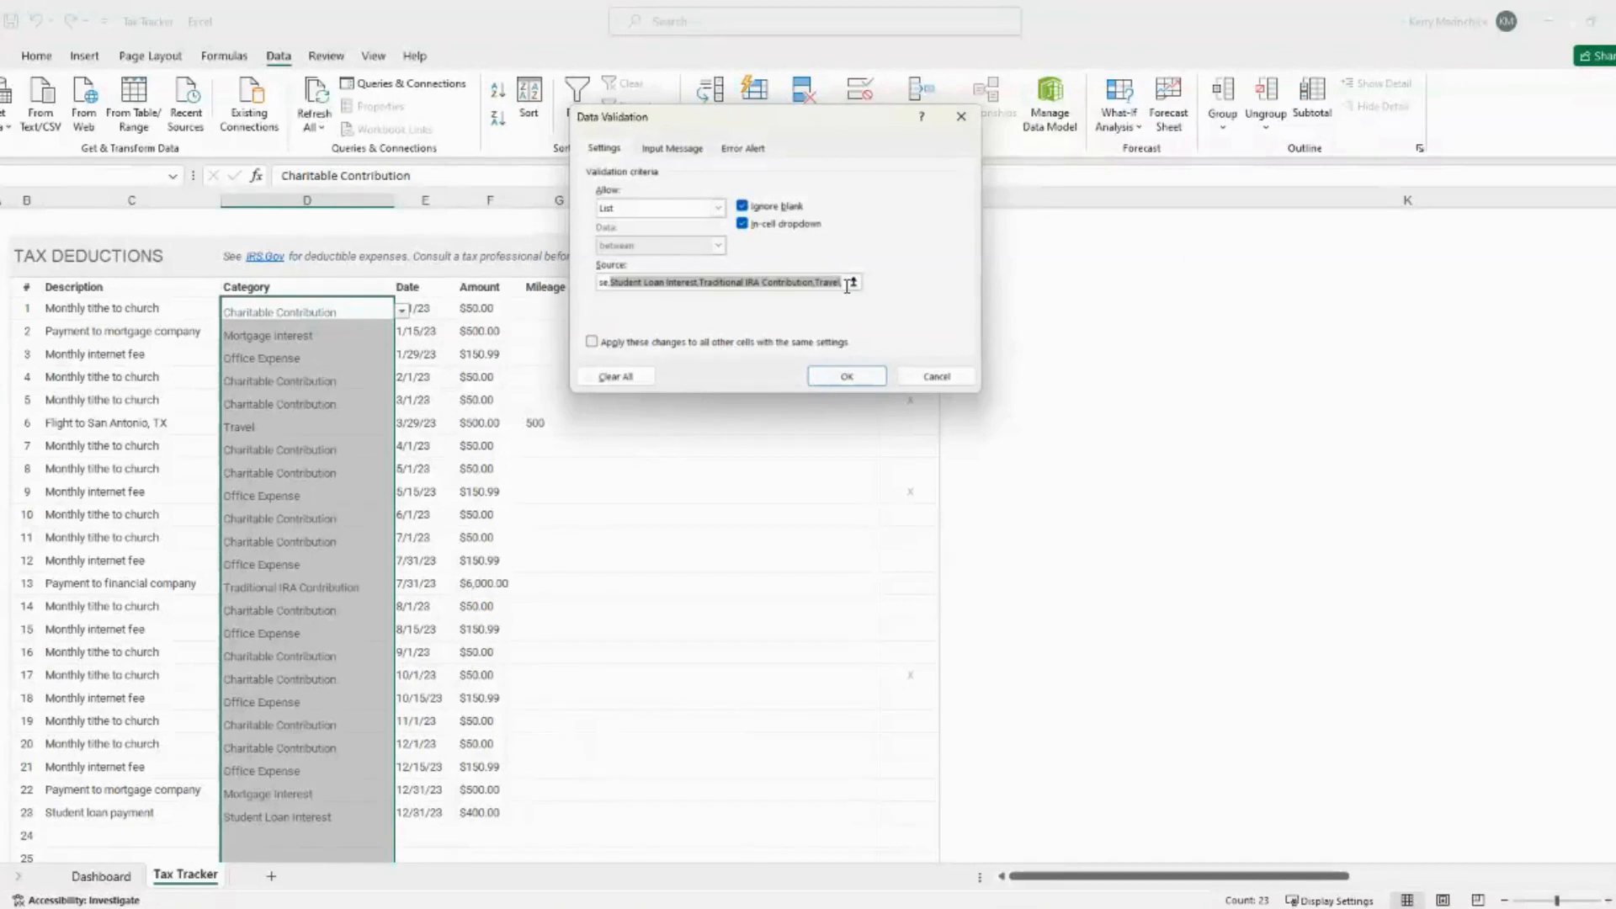
click(842, 285)
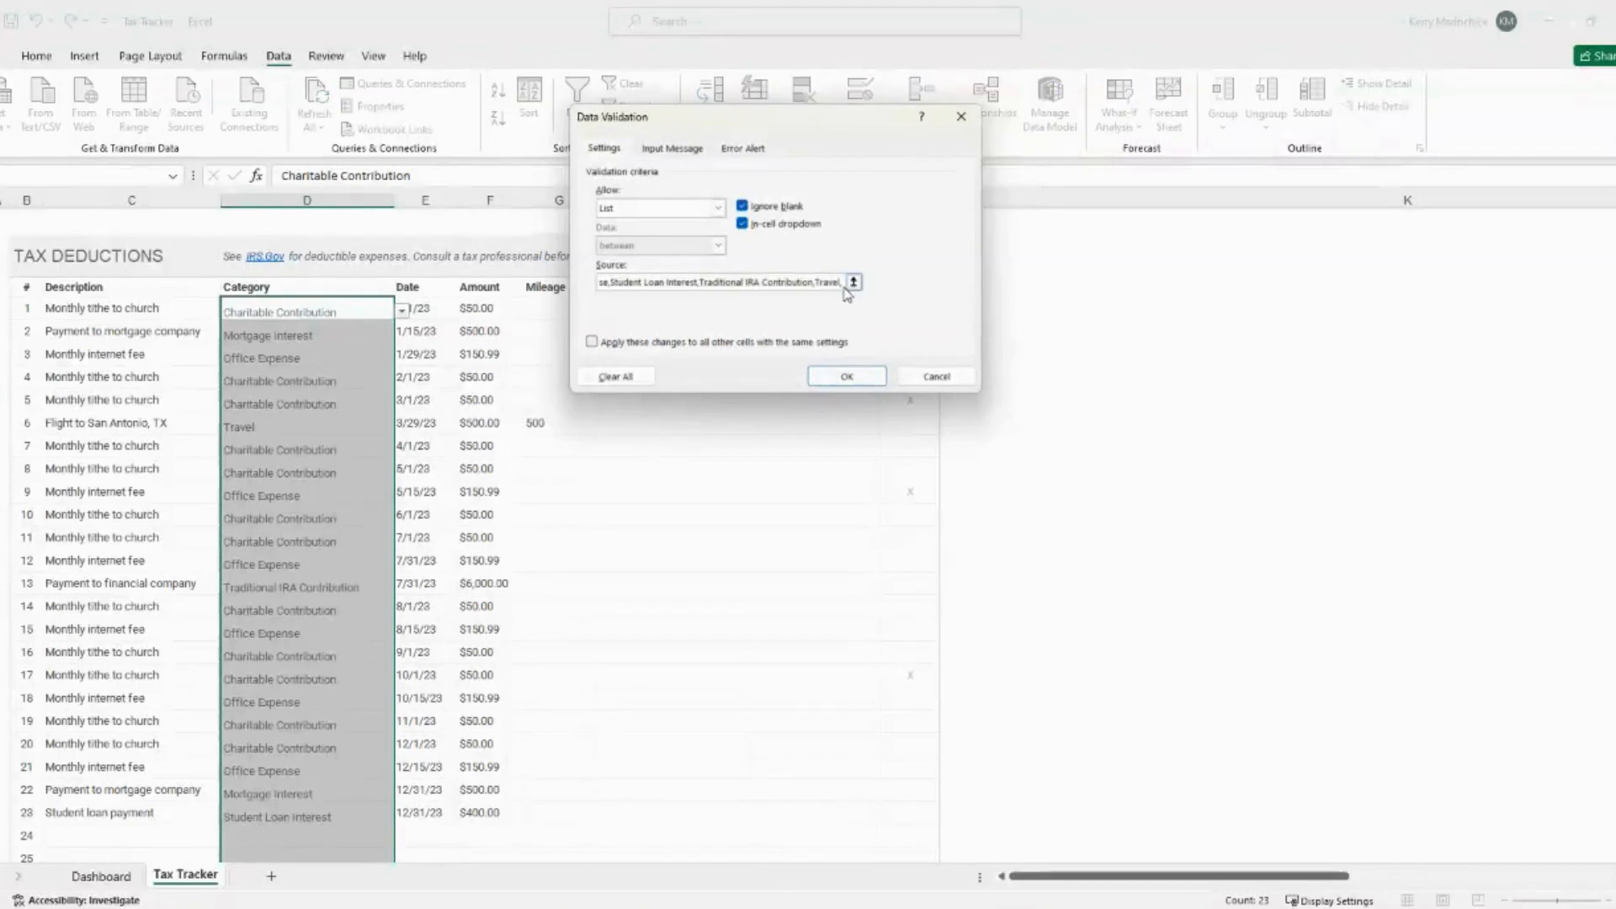
text(,)
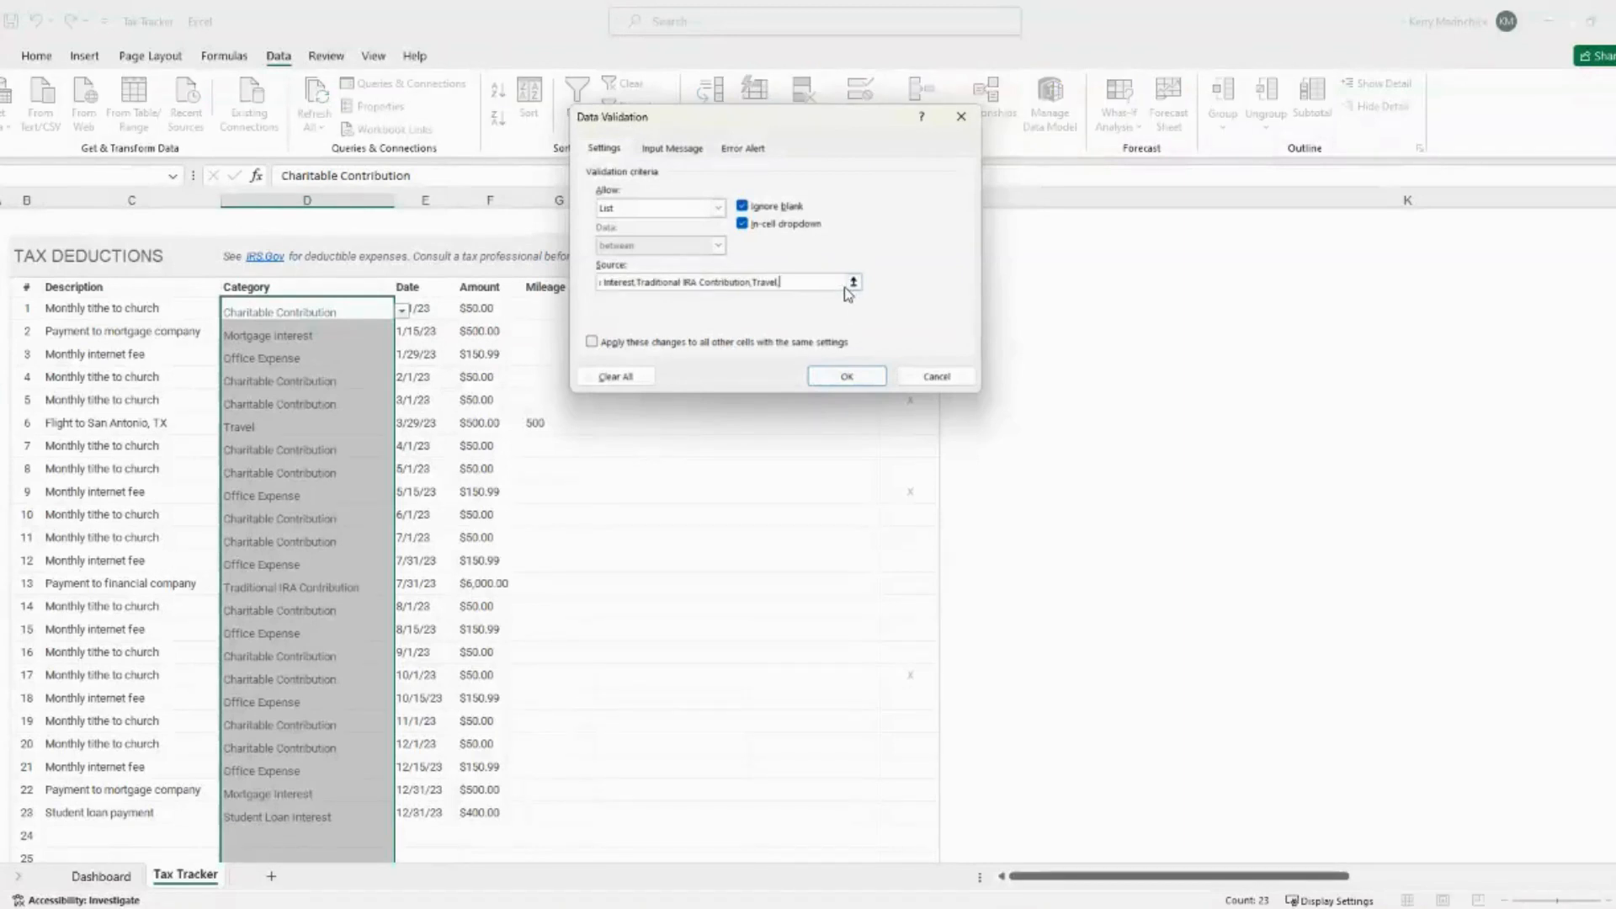
text(Item 7)
click(847, 376)
- Check the updated category options in the dropdowns of deductions 1, 2 and 8
click(402, 311)
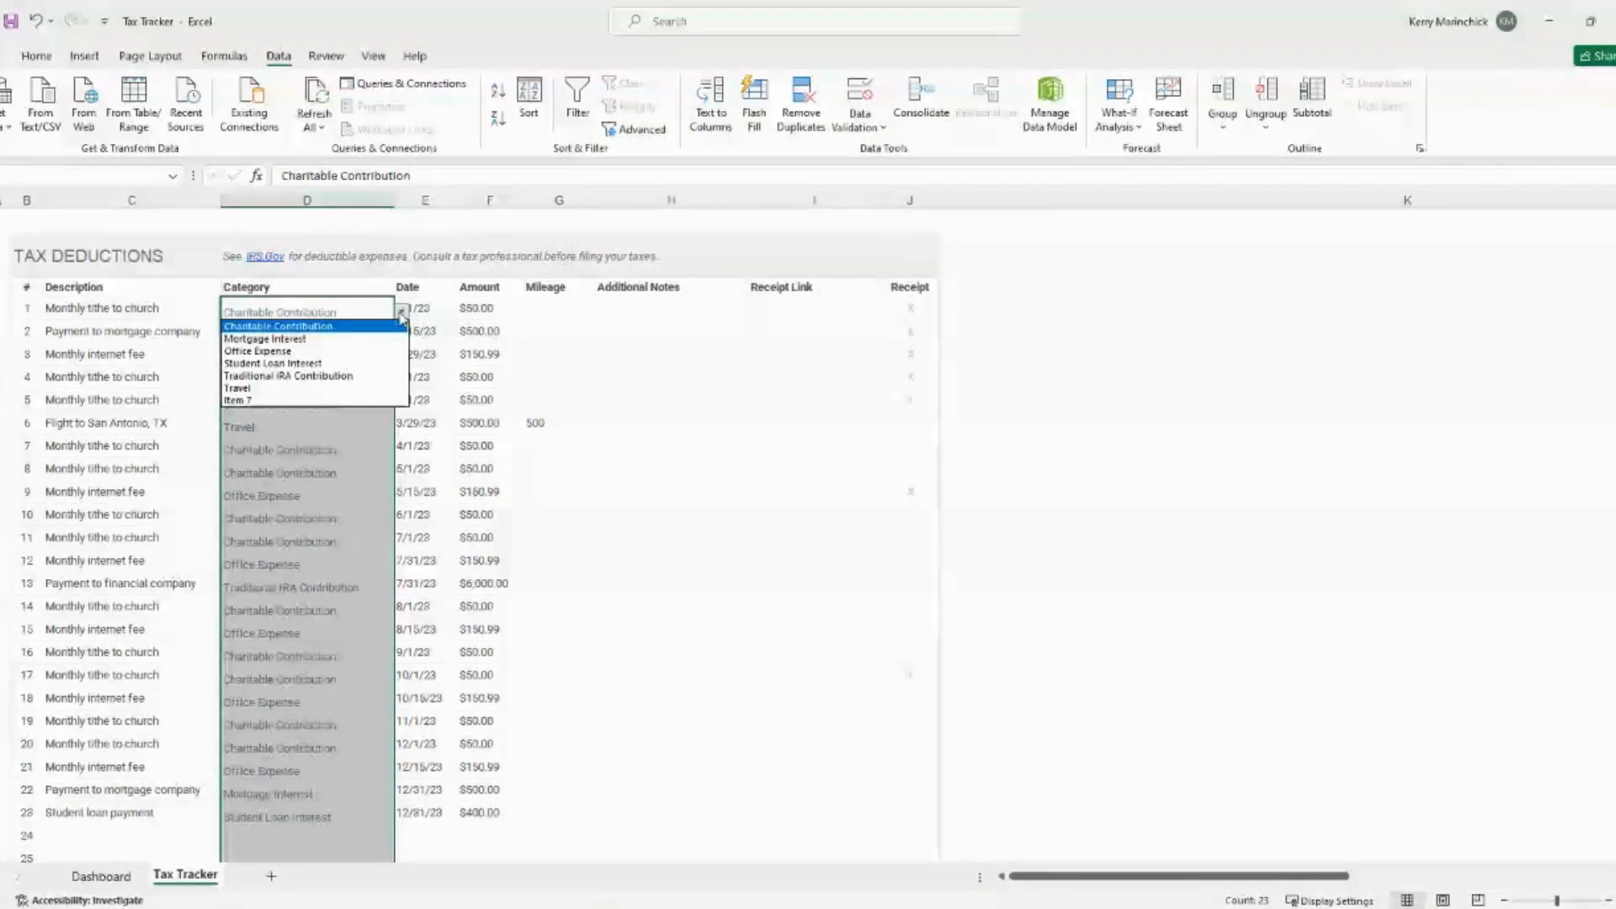
click(402, 313)
click(356, 331)
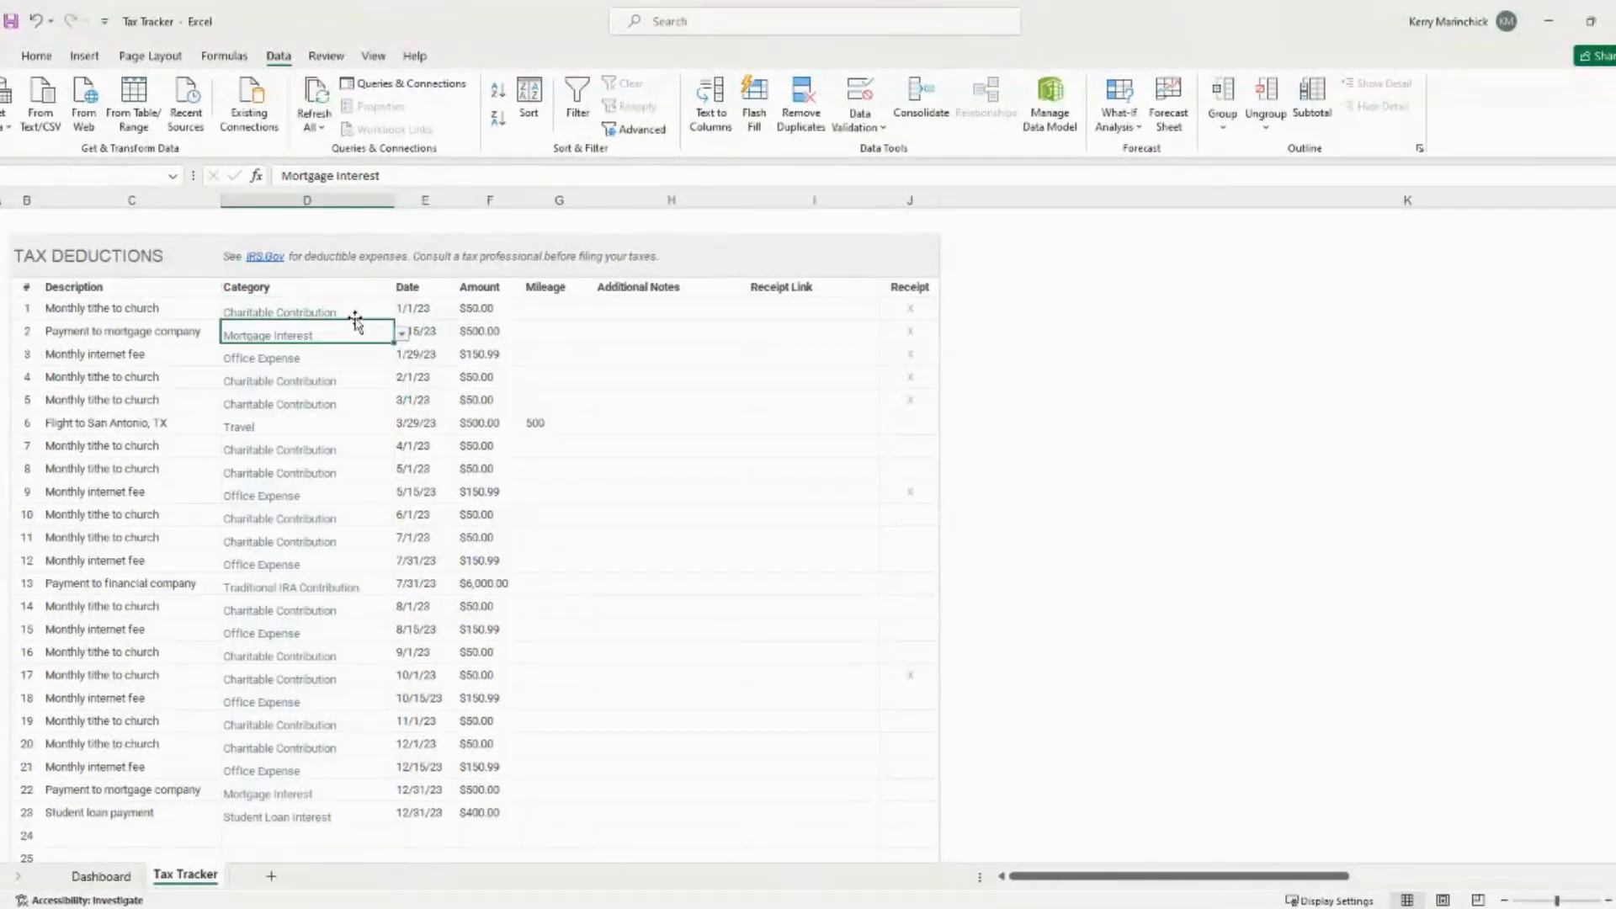
click(402, 334)
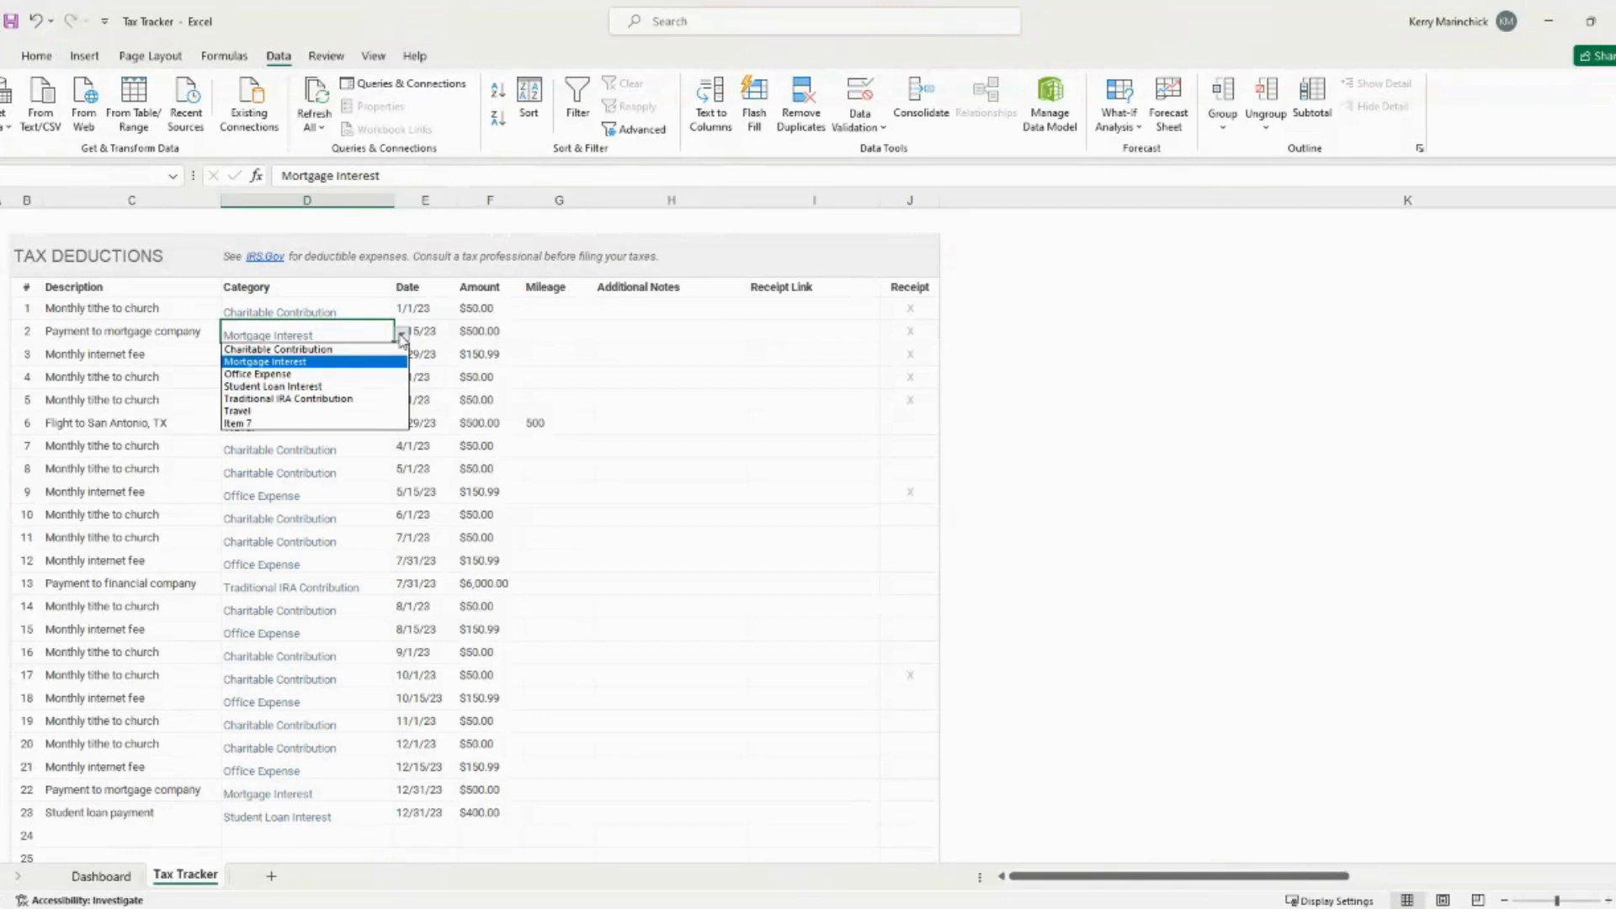
click(290, 446)
click(301, 469)
click(402, 472)
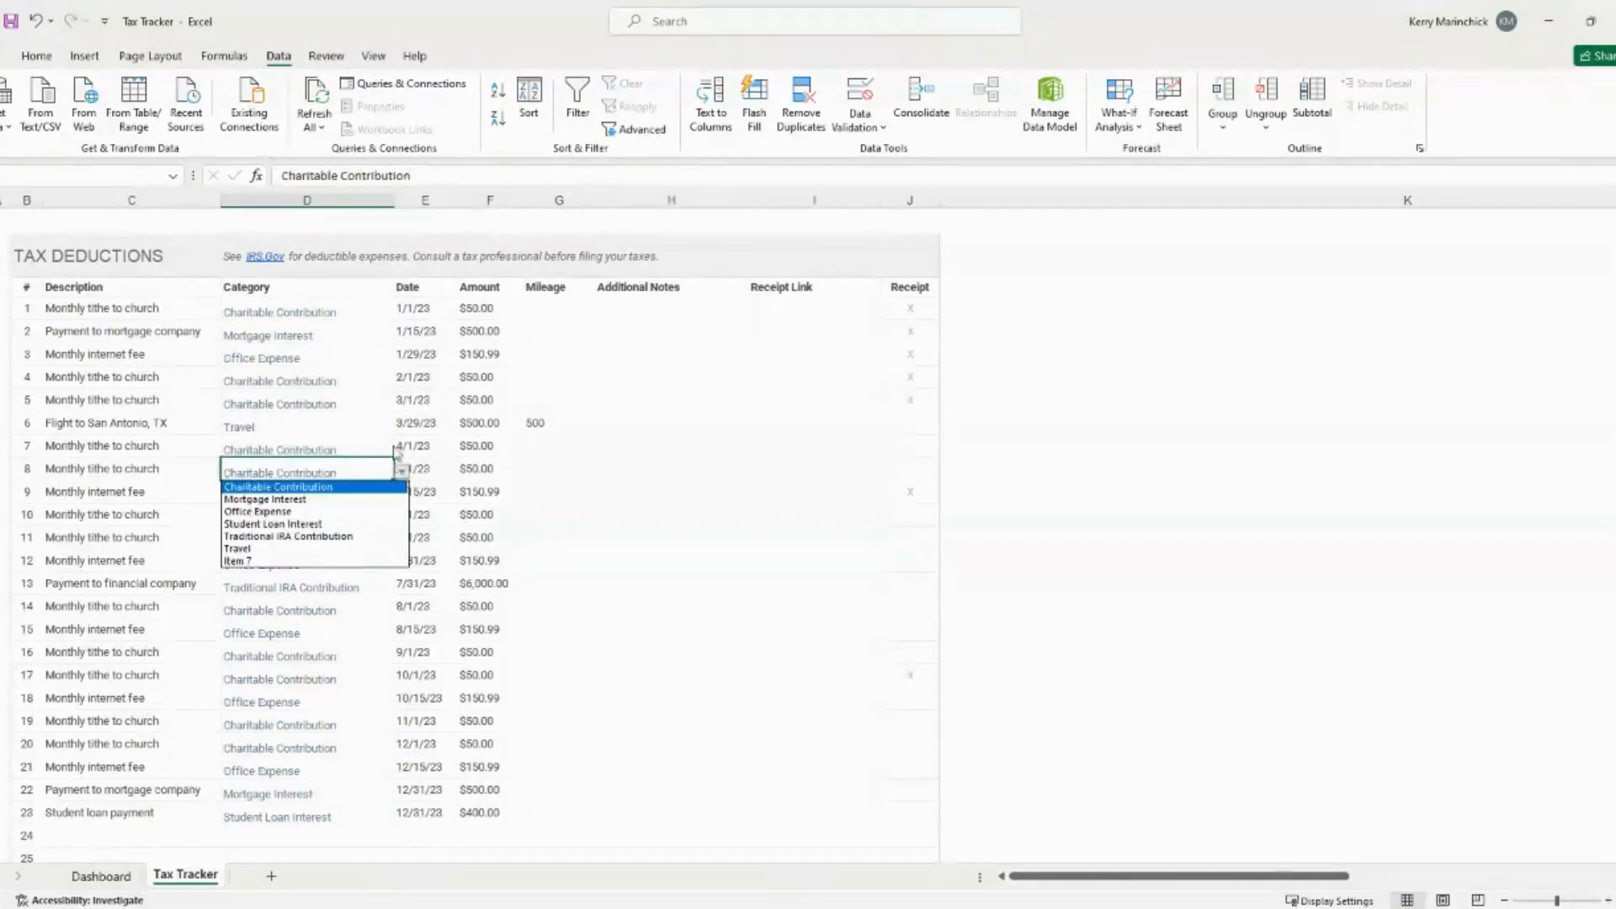
click(403, 472)
click(358, 444)
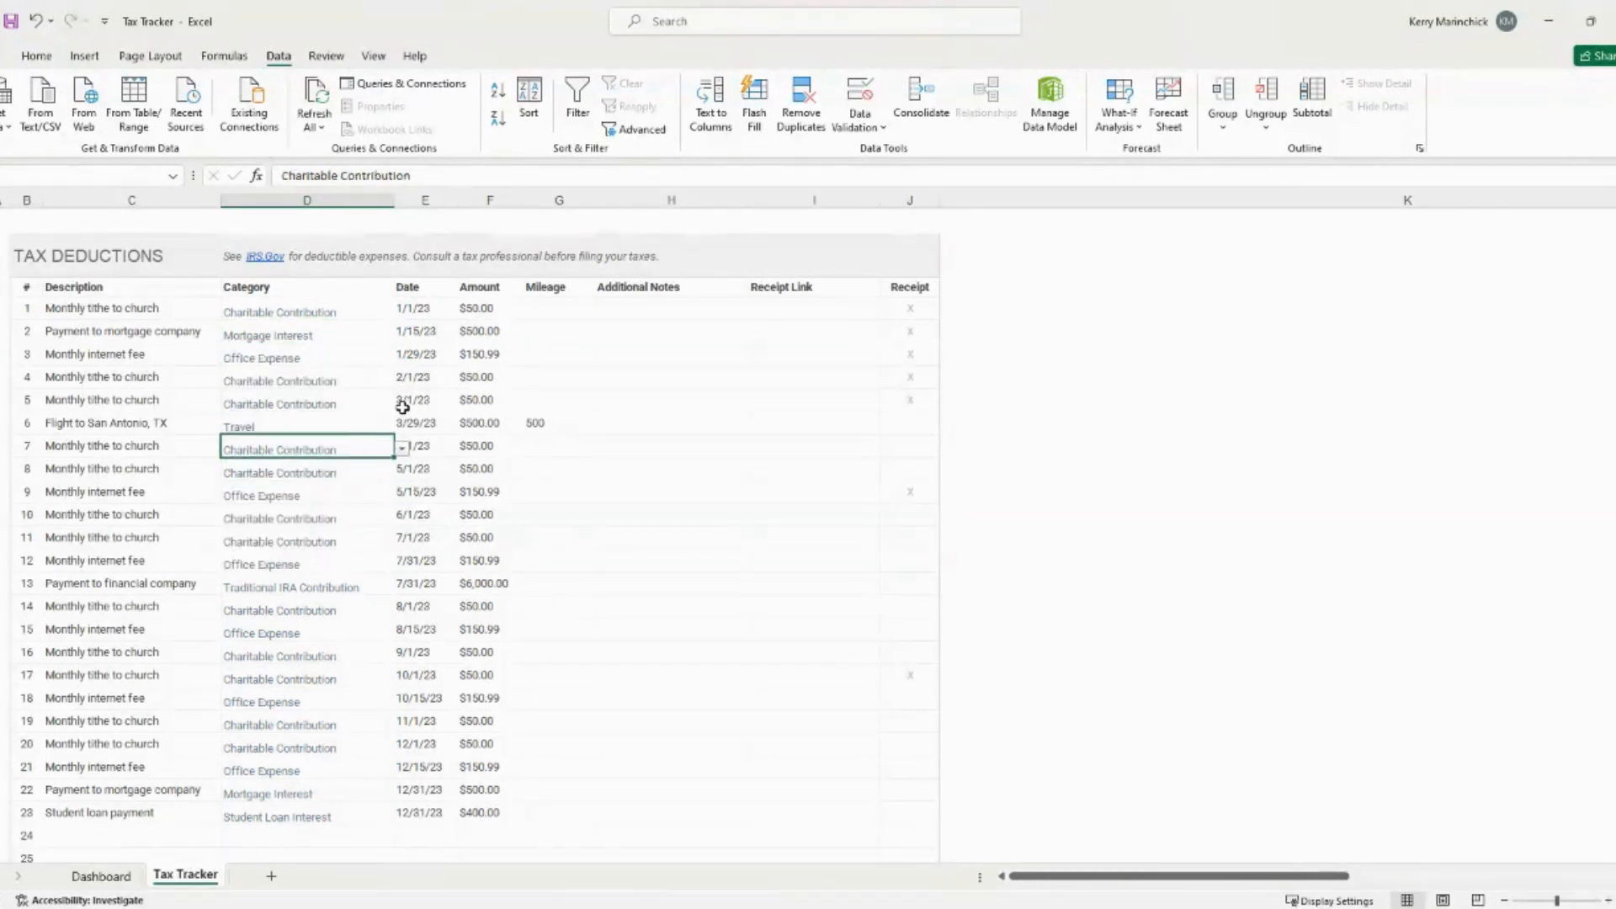
- Fill the Charitable Contribution category cells of deductions 1, 4 and 5 with light gold
click(340, 309)
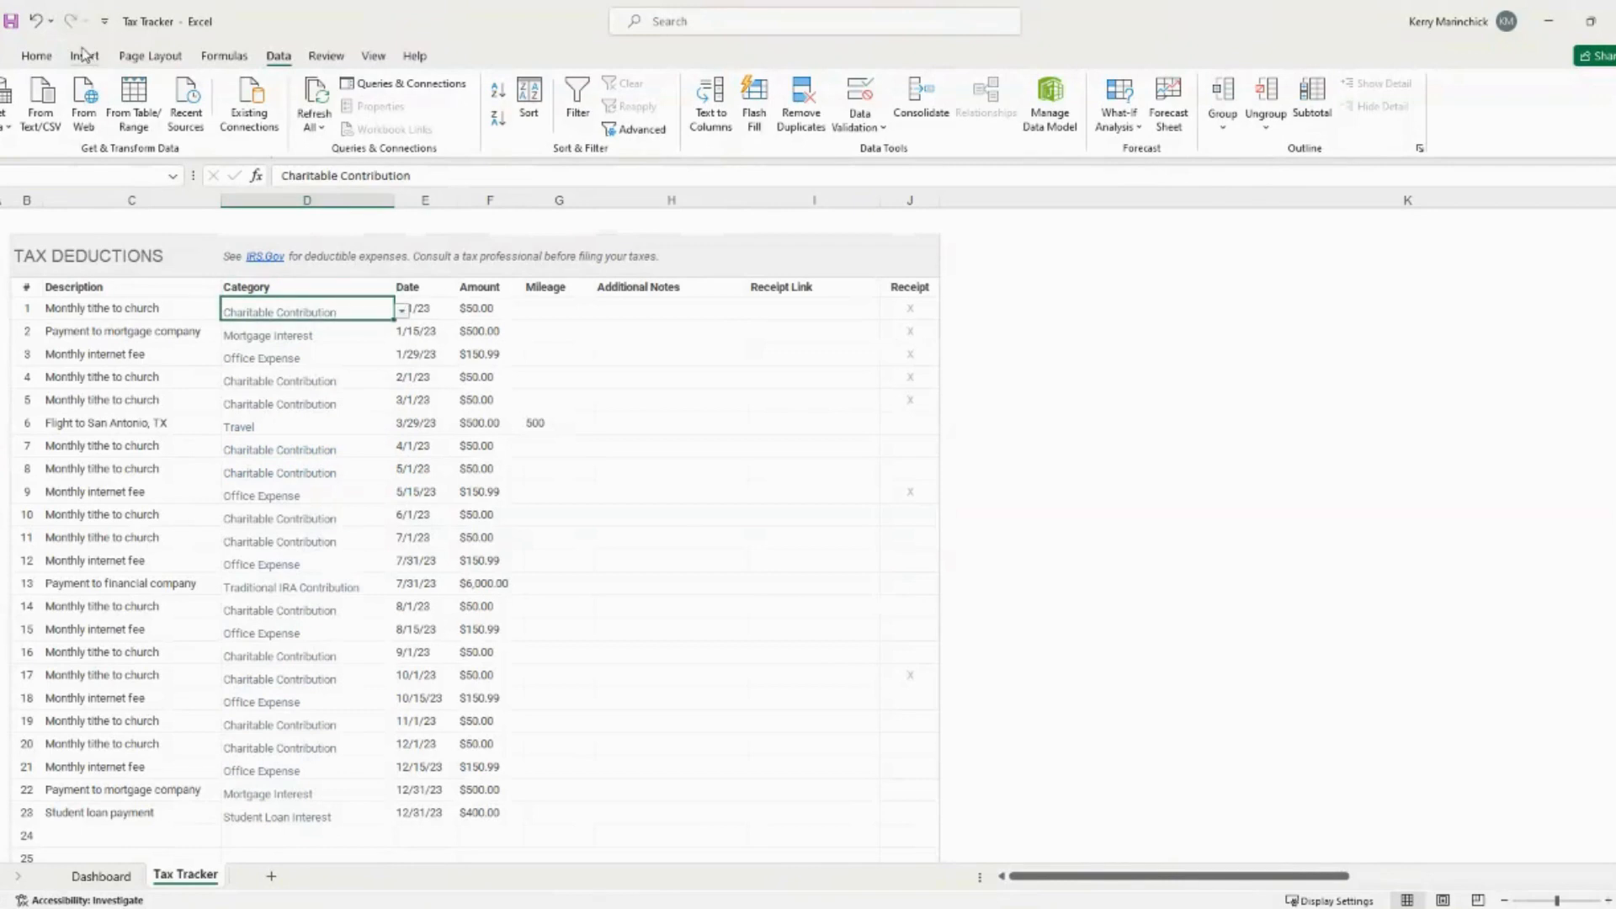
click(40, 54)
click(280, 118)
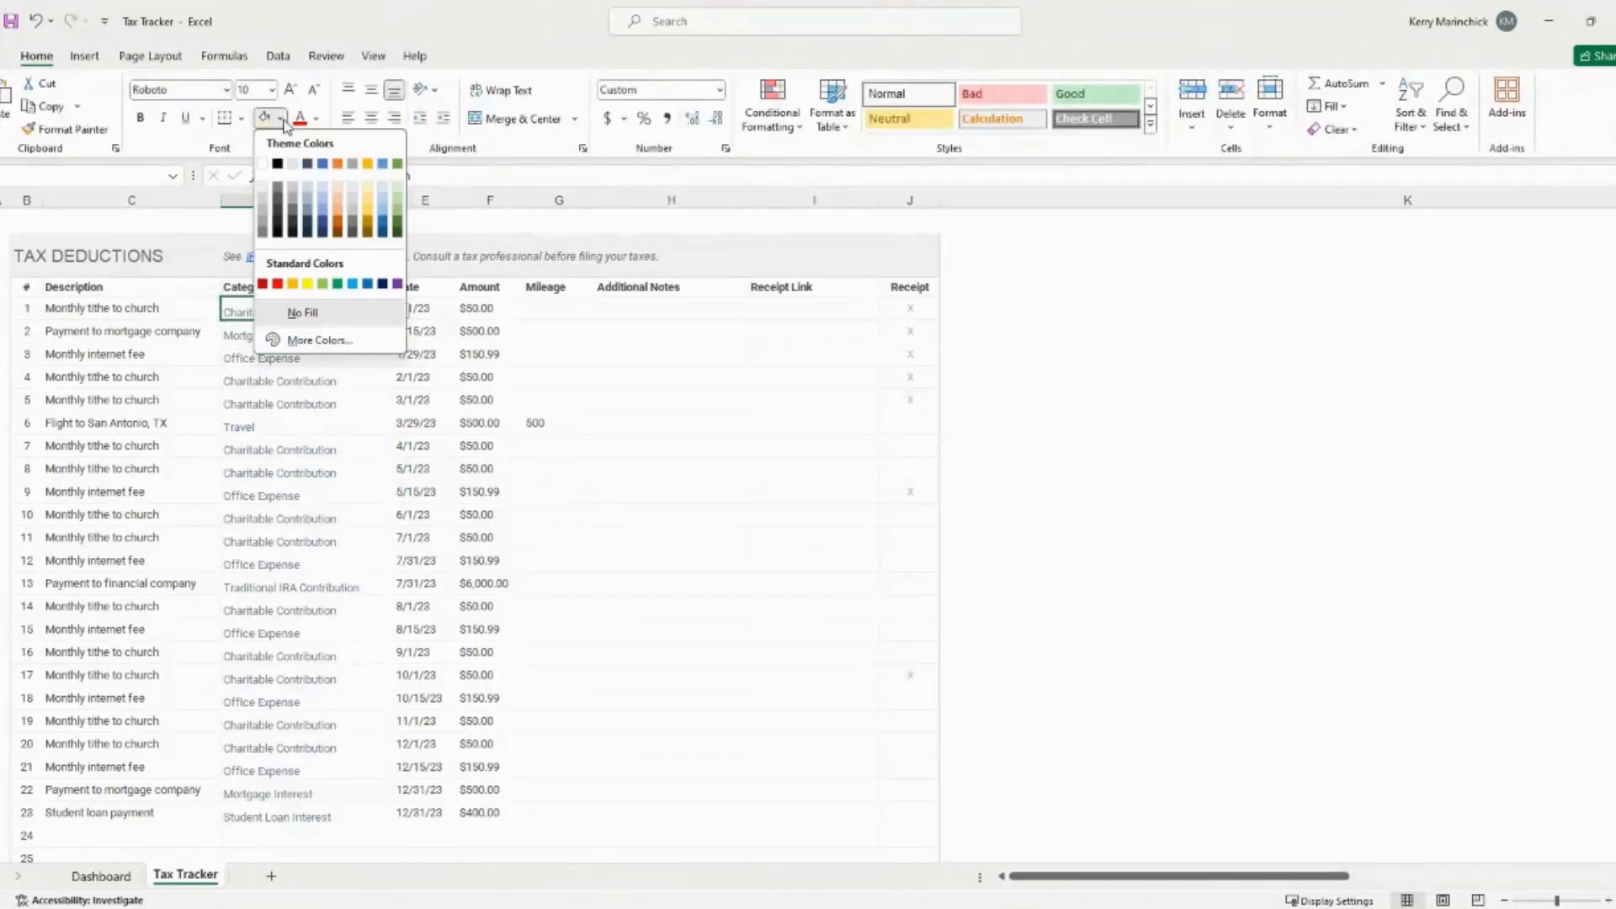
click(376, 193)
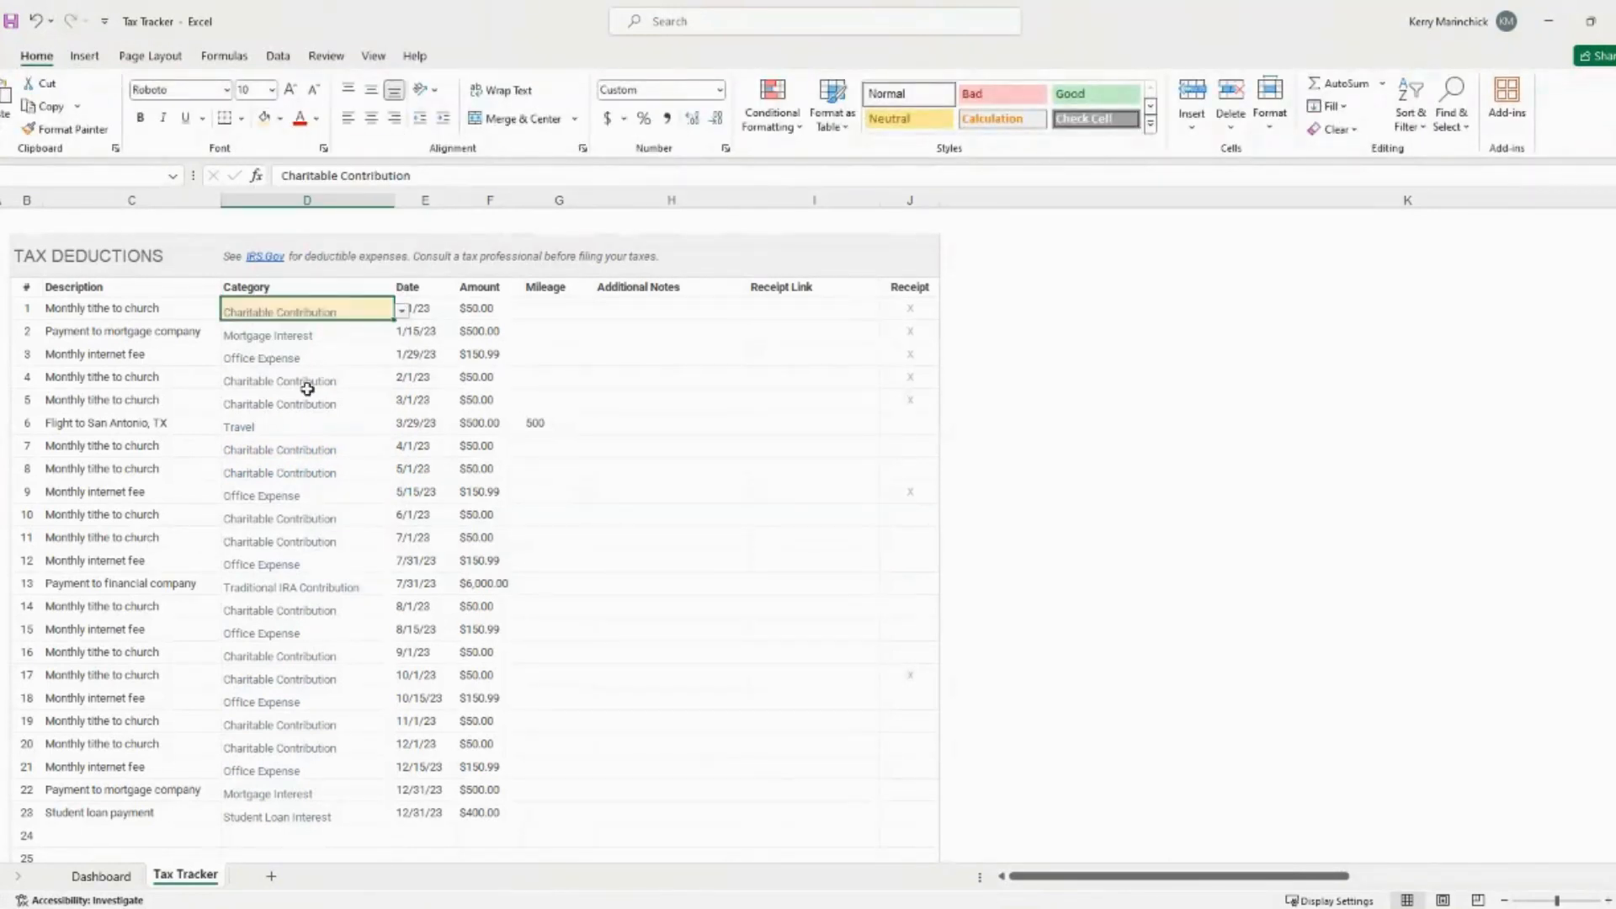
drag(306, 383, 307, 402)
click(264, 117)
click(311, 536)
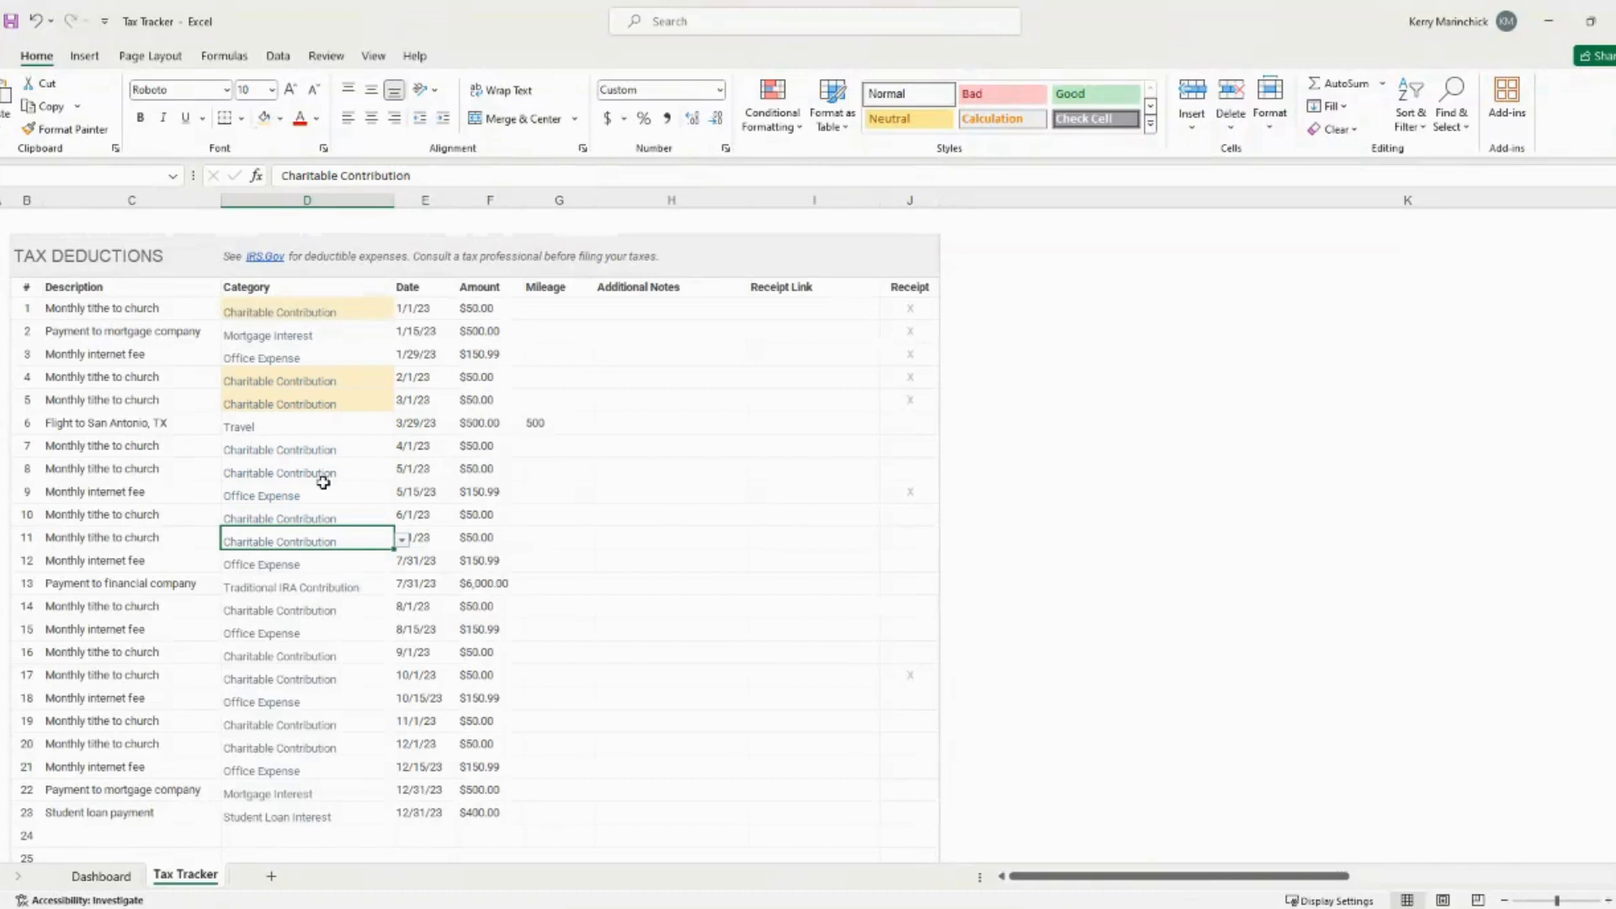
- Go through the first deduction's Date, Amount, Mileage and Receipt Link cells, and slightly widen the Additional Notes column
click(438, 311)
click(505, 311)
click(578, 311)
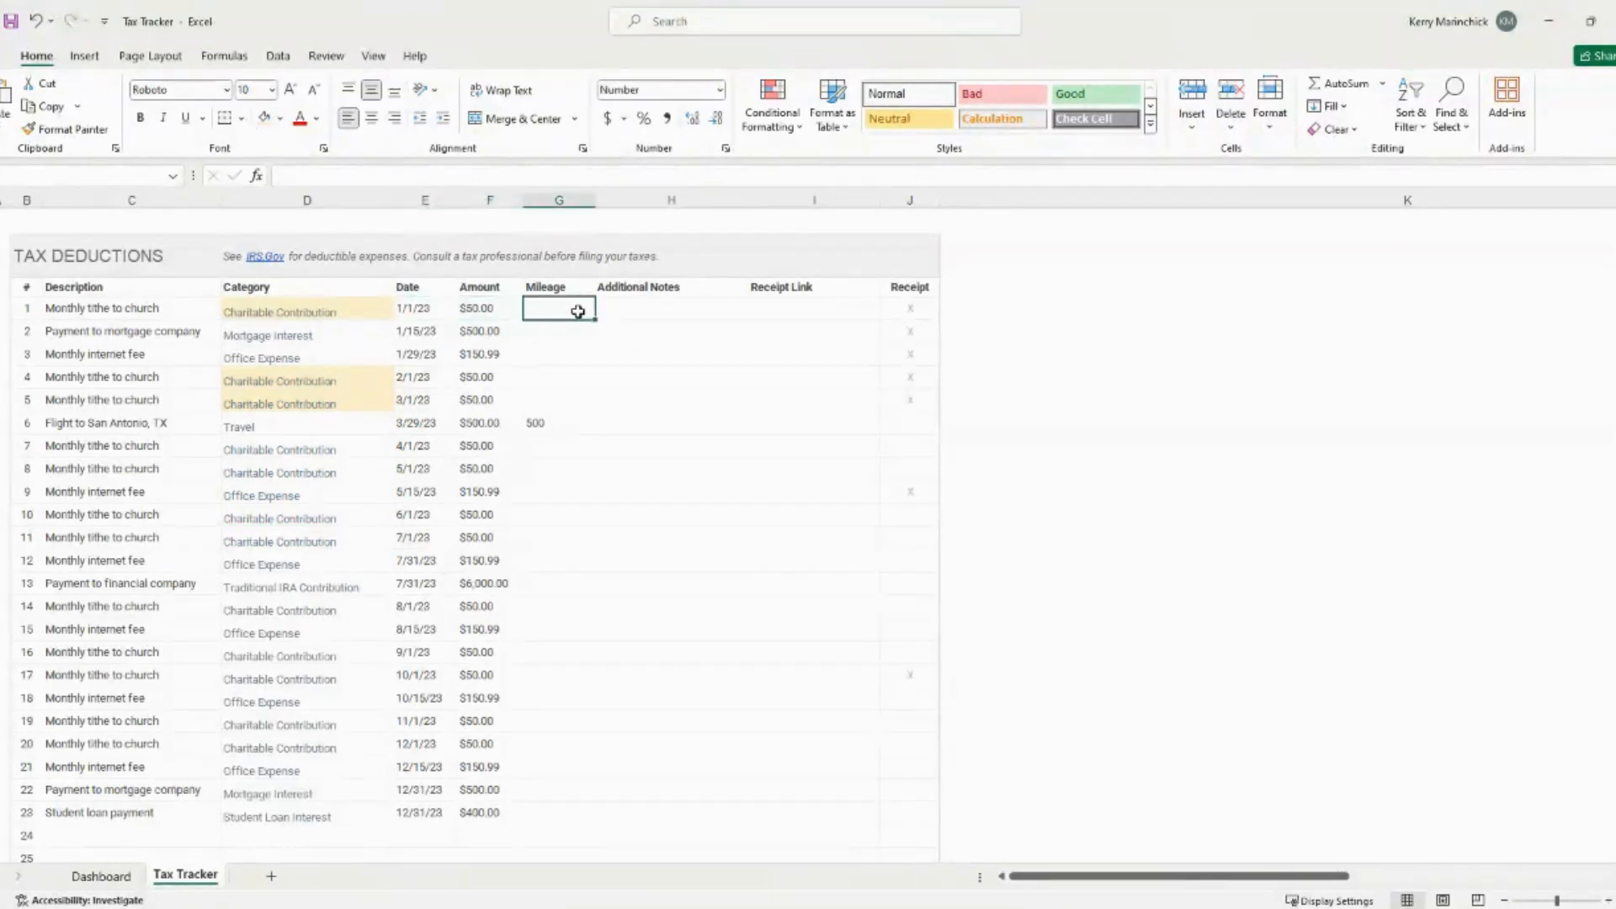
click(656, 310)
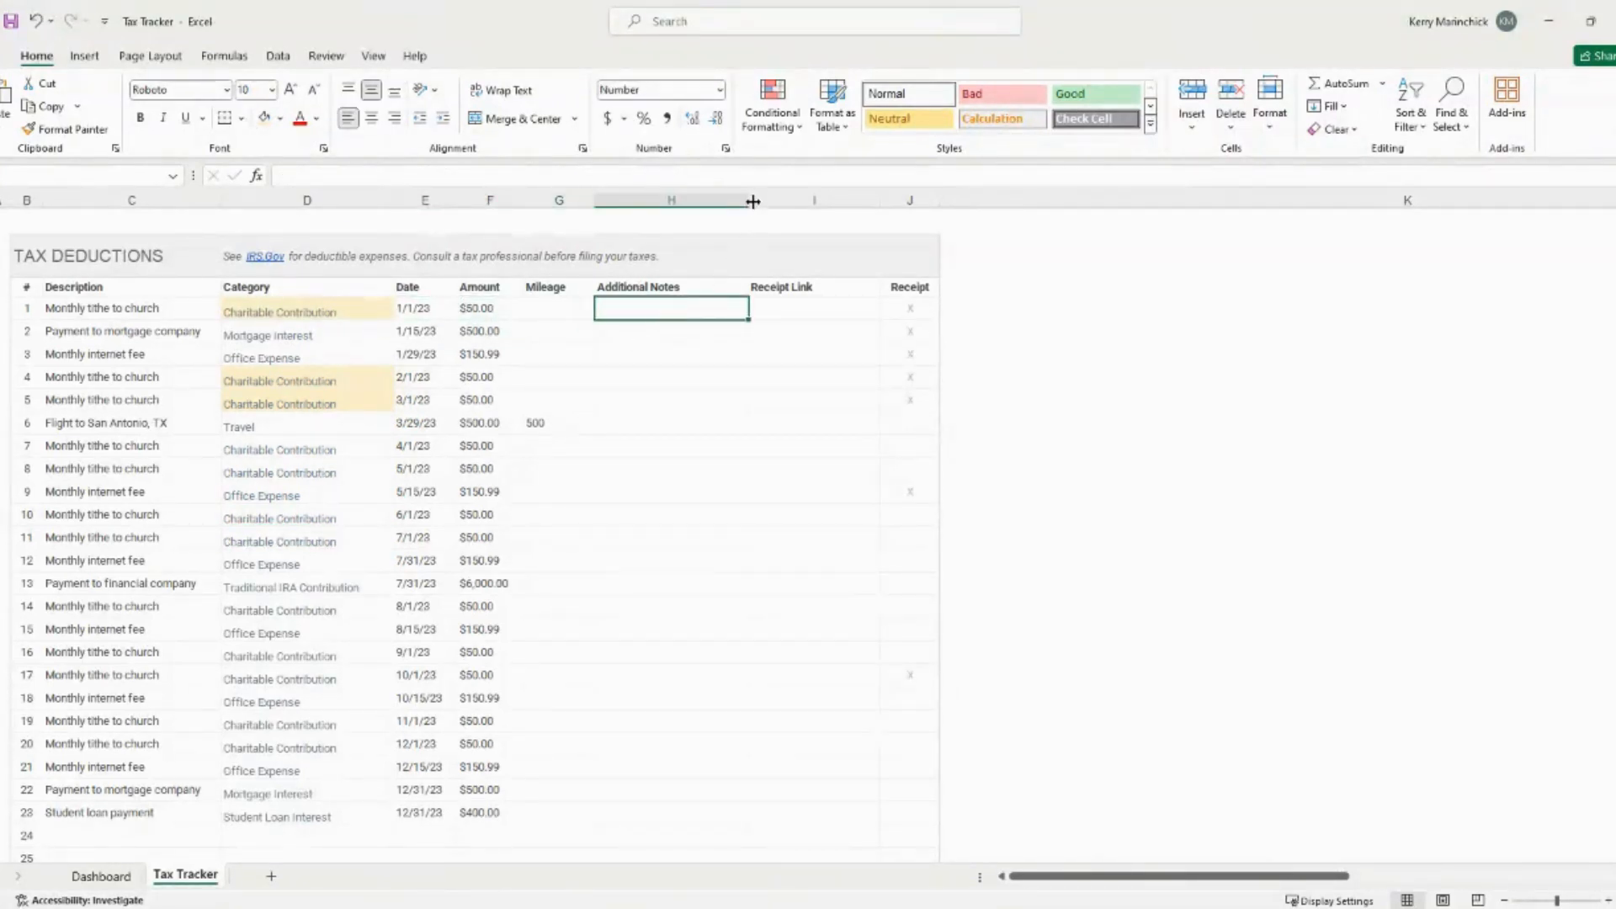
mouse_move(748, 201)
mouse_down()
mouse_move(797, 201)
mouse_move(754, 201)
mouse_up()
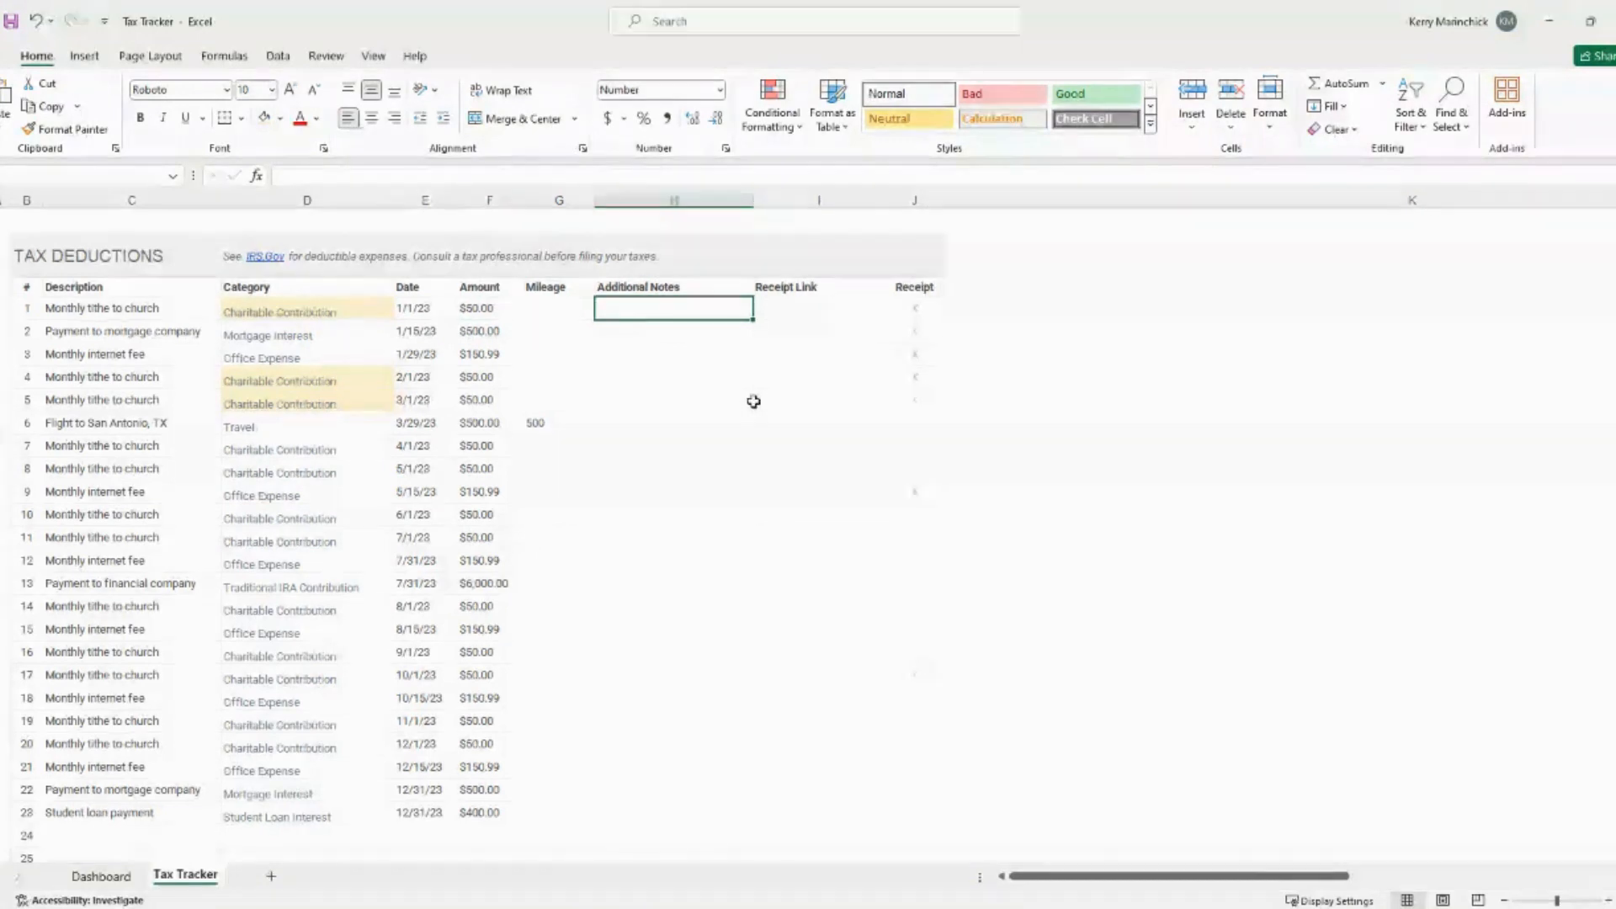
click(776, 308)
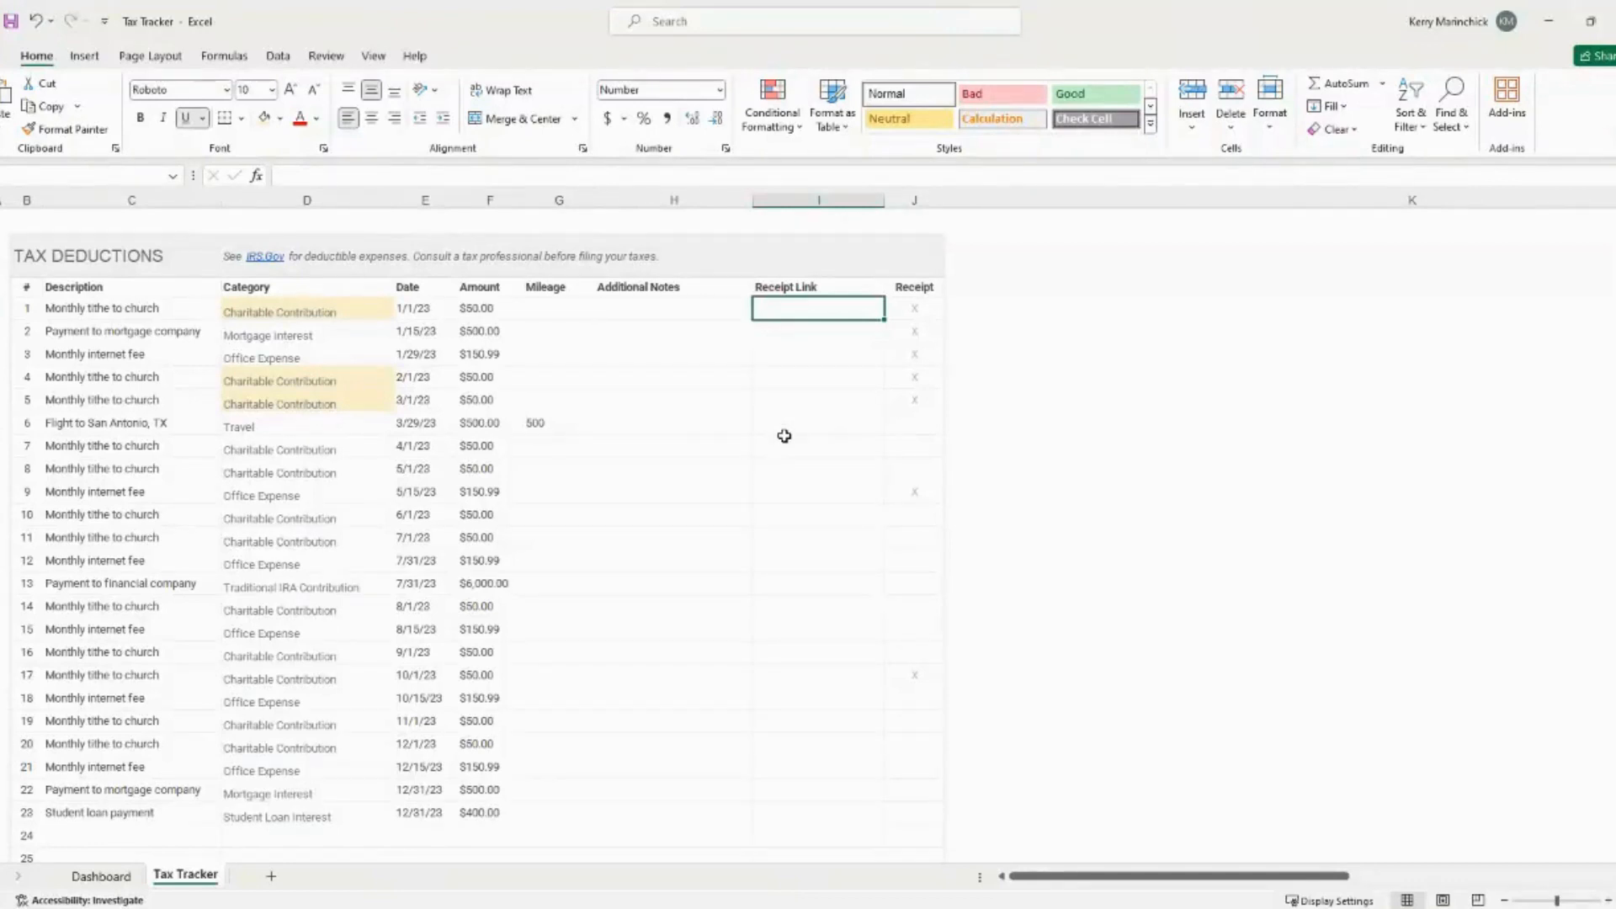
- Mark the receipt for deduction 6, the flight to San Antonio, with an x and check the receipts figures on the Dashboard sheet
click(937, 313)
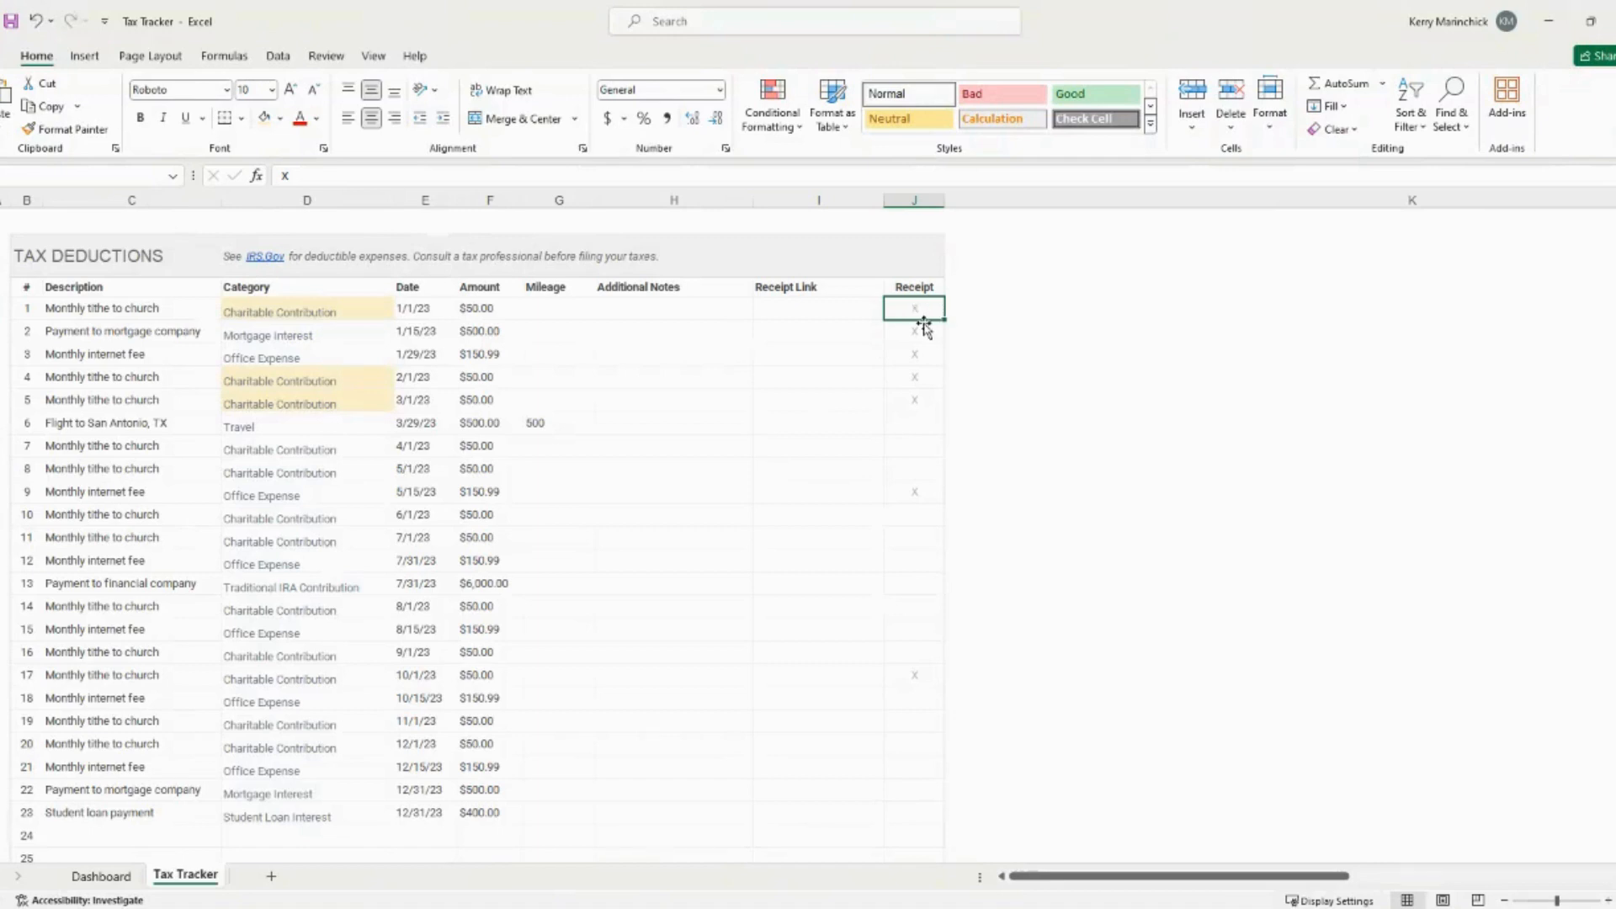
click(923, 421)
text(x)
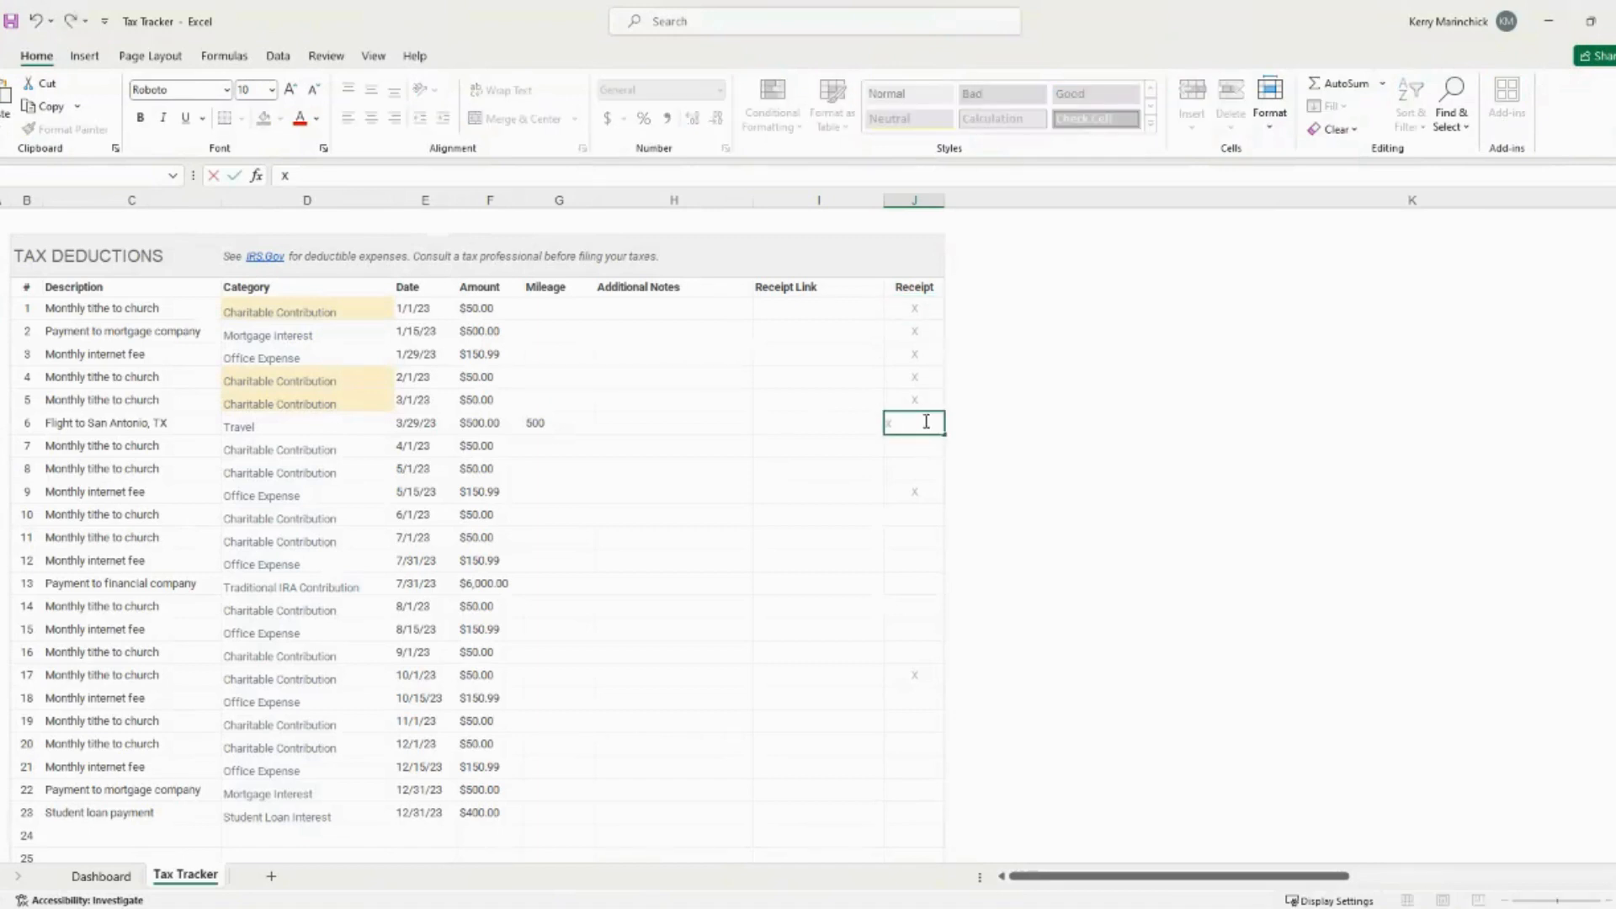
key(Return)
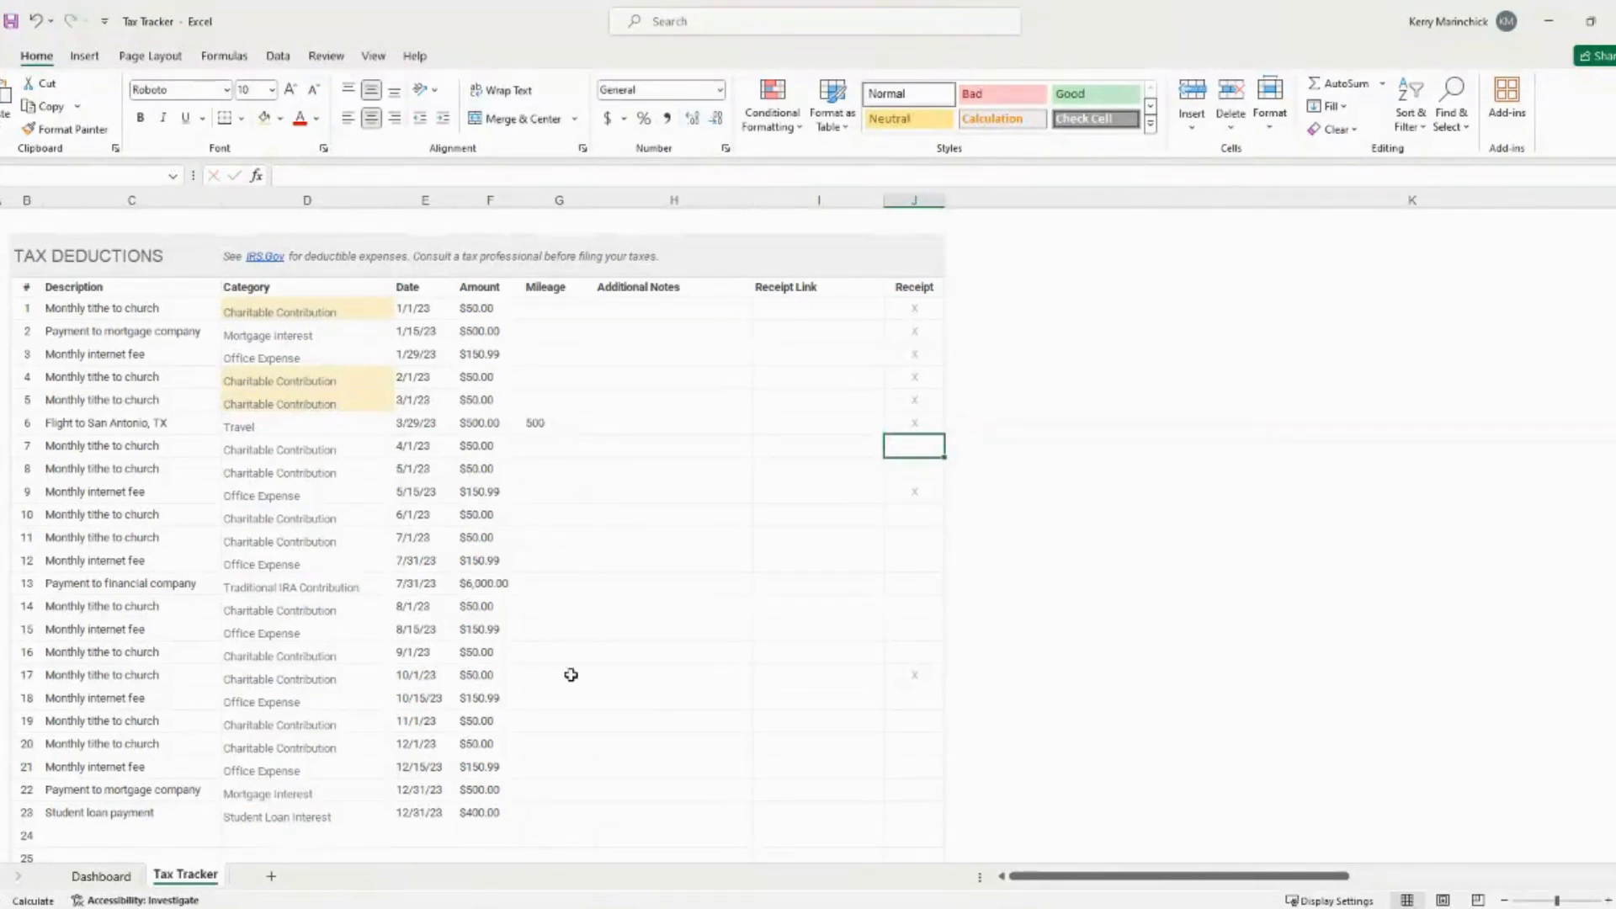
click(101, 876)
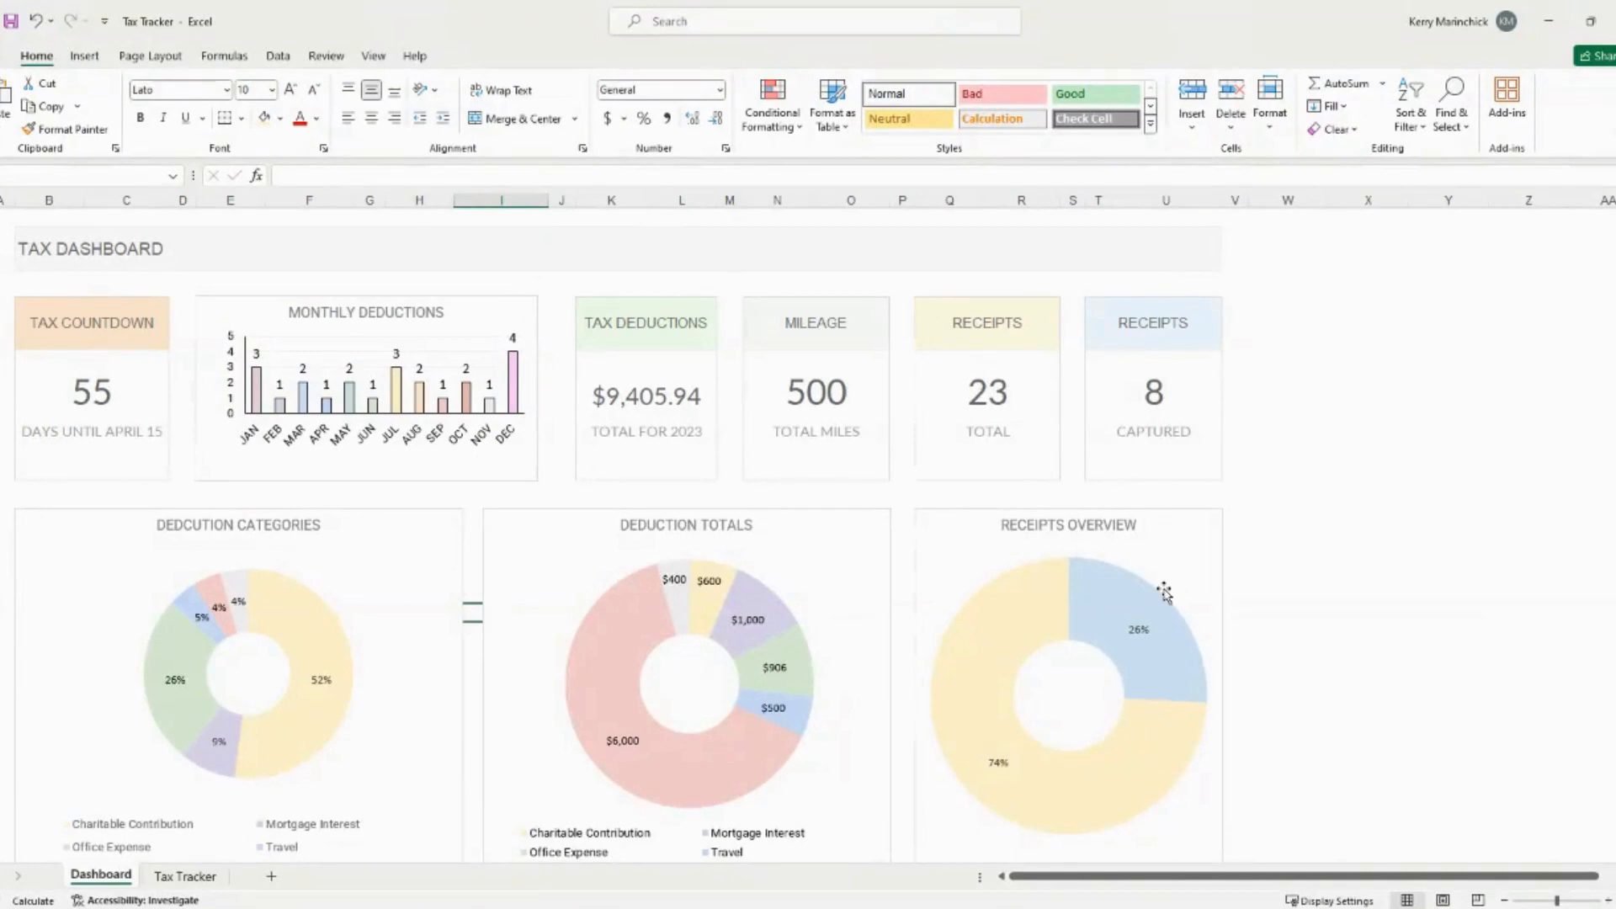
- Change the category of the first deduction on the Tax Tracker sheet to Item 7
click(187, 876)
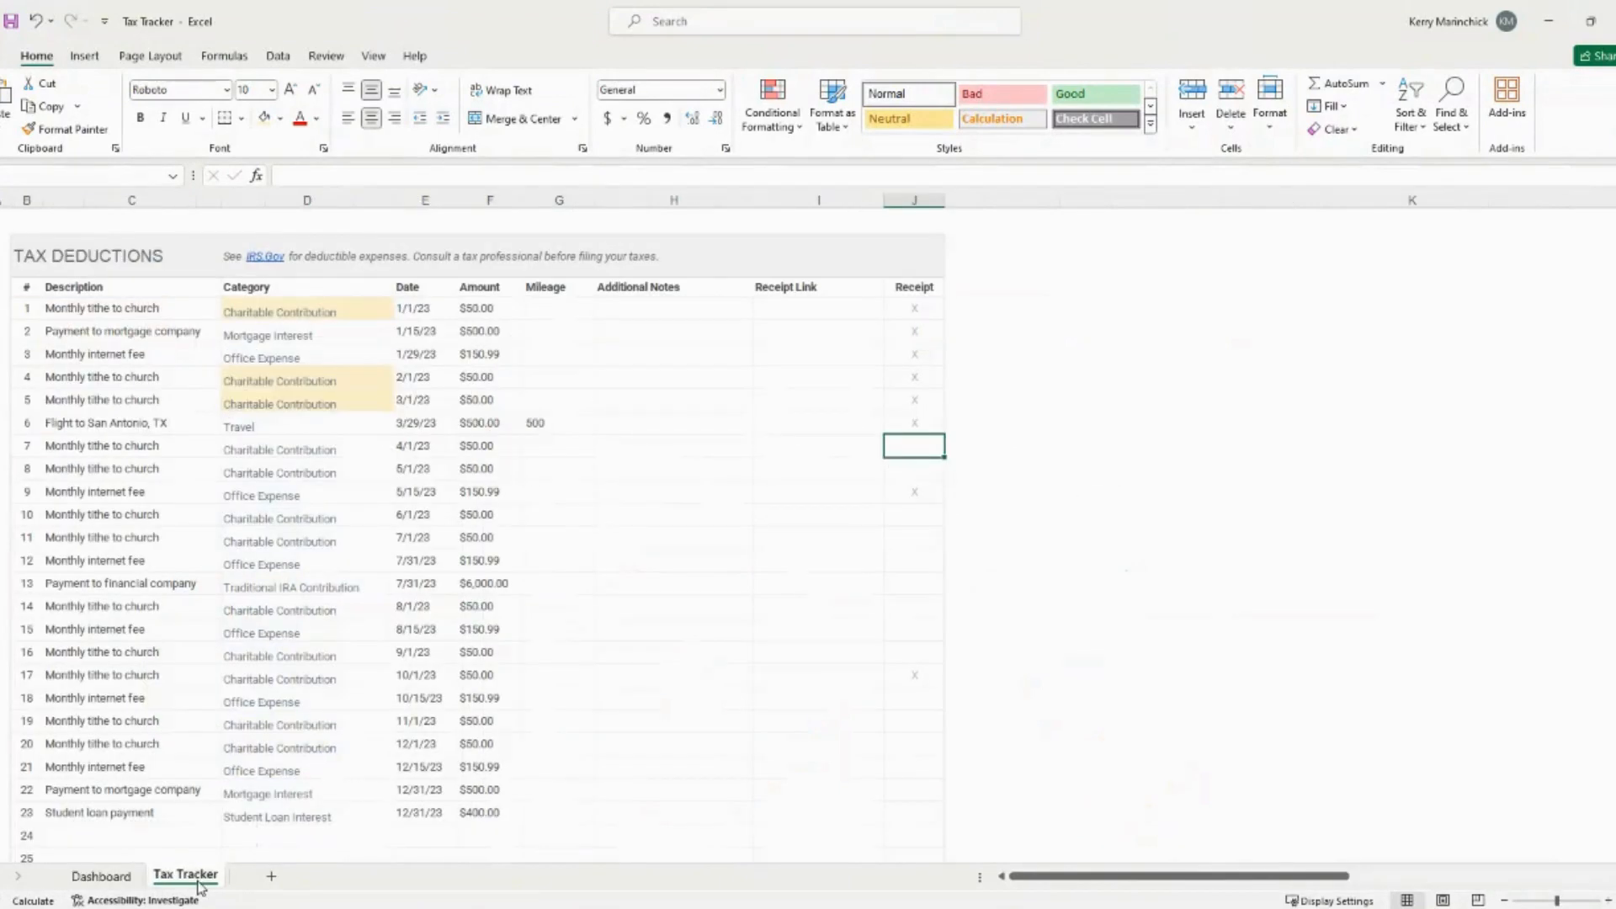
click(307, 313)
click(403, 311)
click(320, 401)
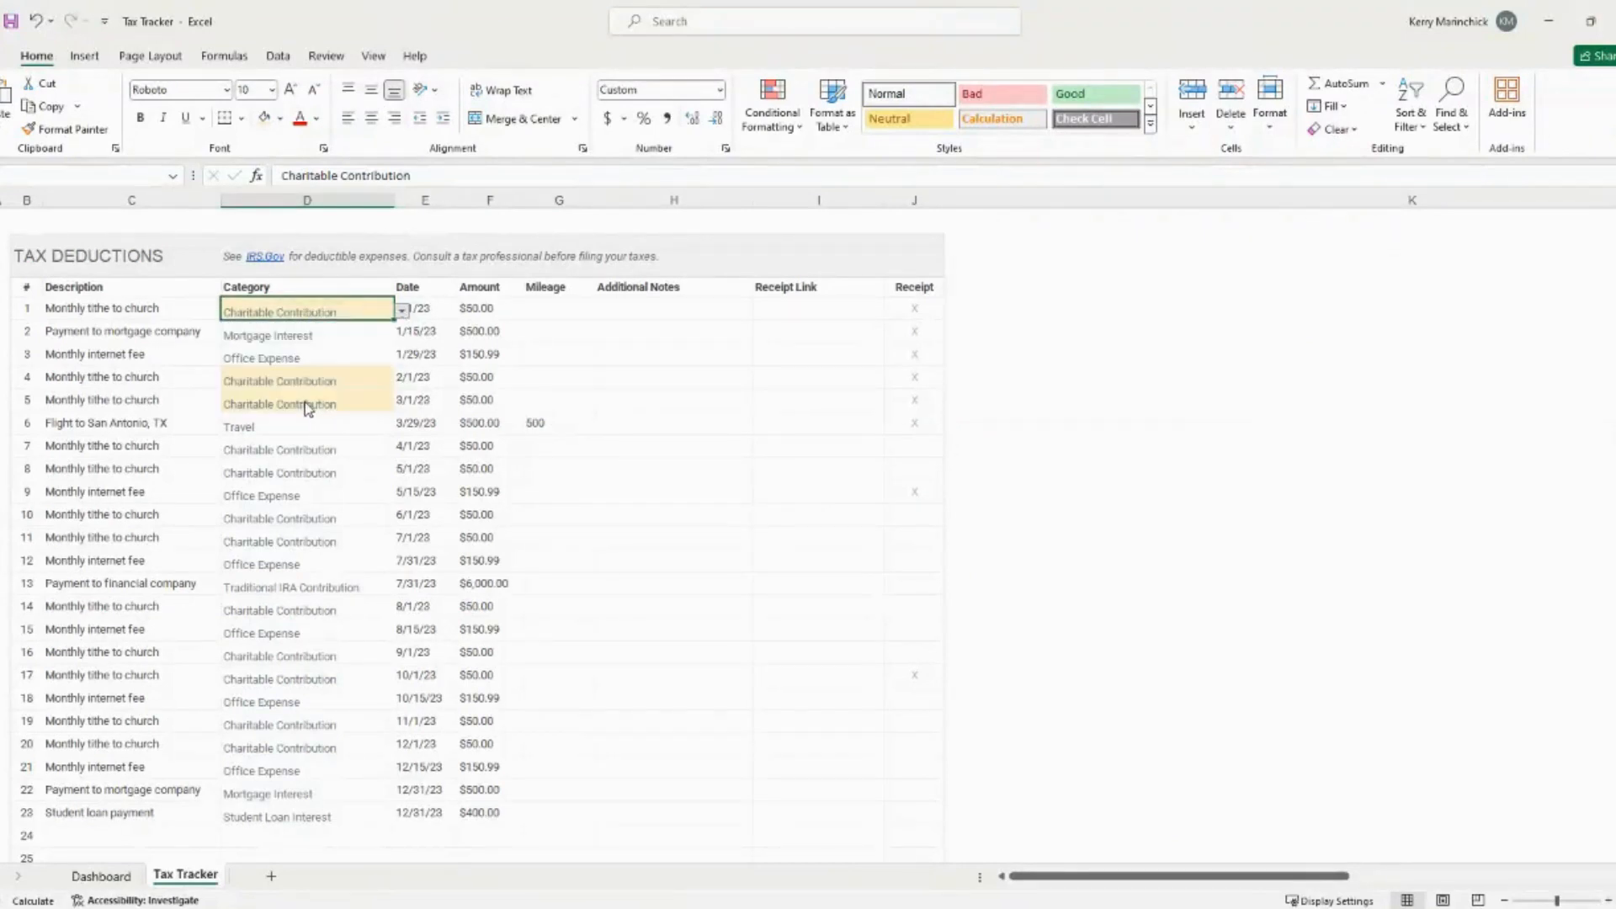
- Remove the fill color from the category cells of deductions 1, 4 and 5
click(279, 118)
click(294, 311)
drag(355, 373, 355, 403)
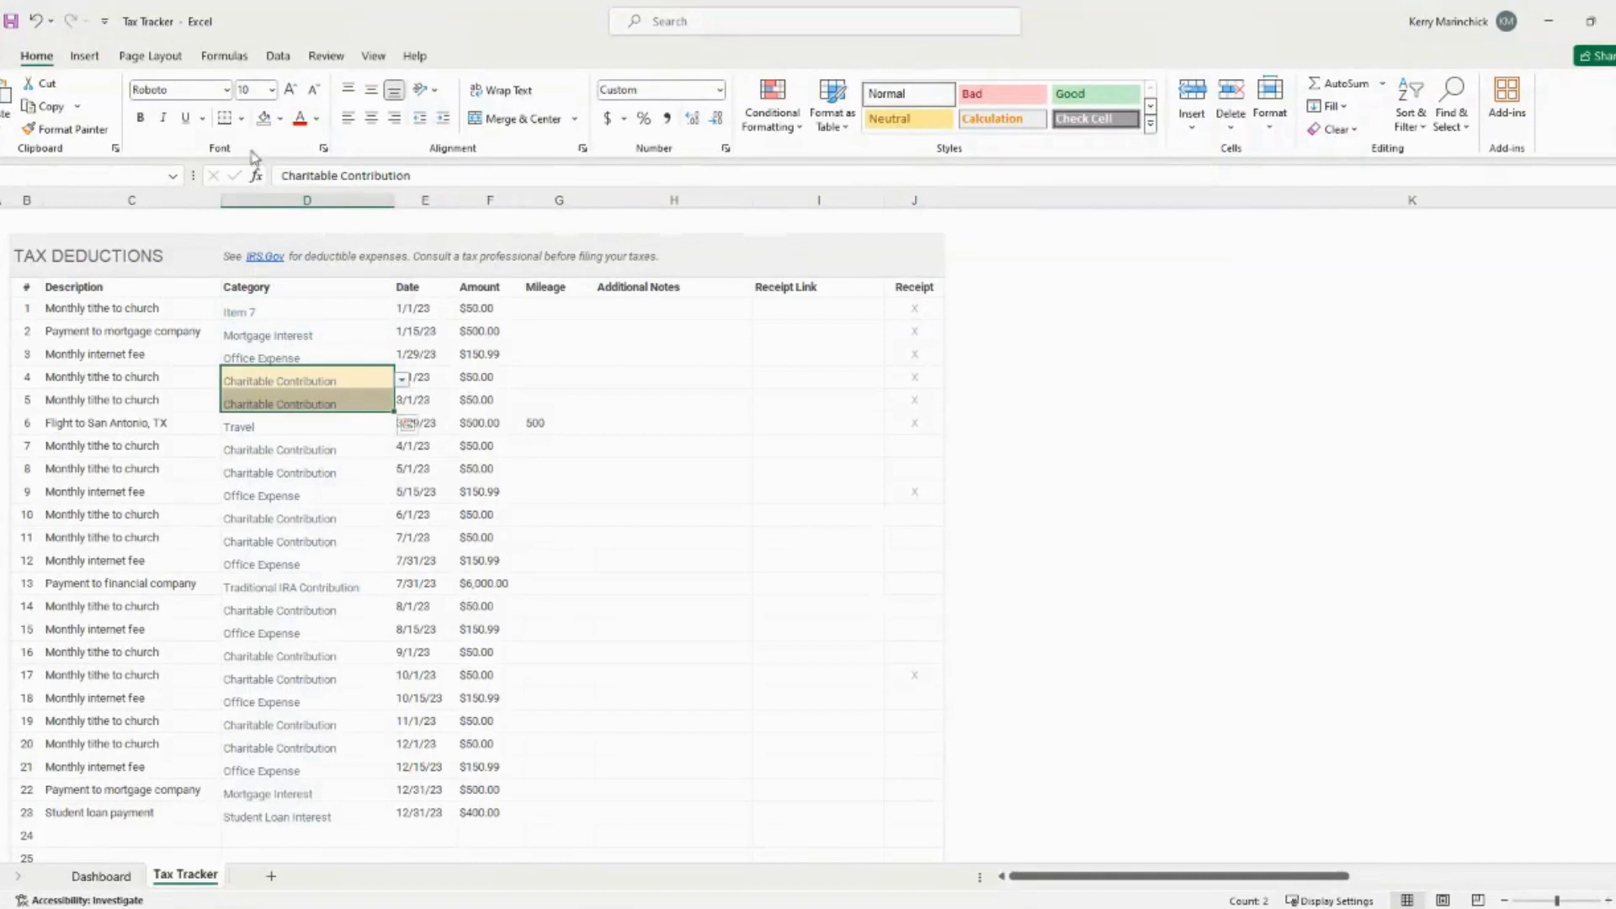
click(263, 118)
click(287, 313)
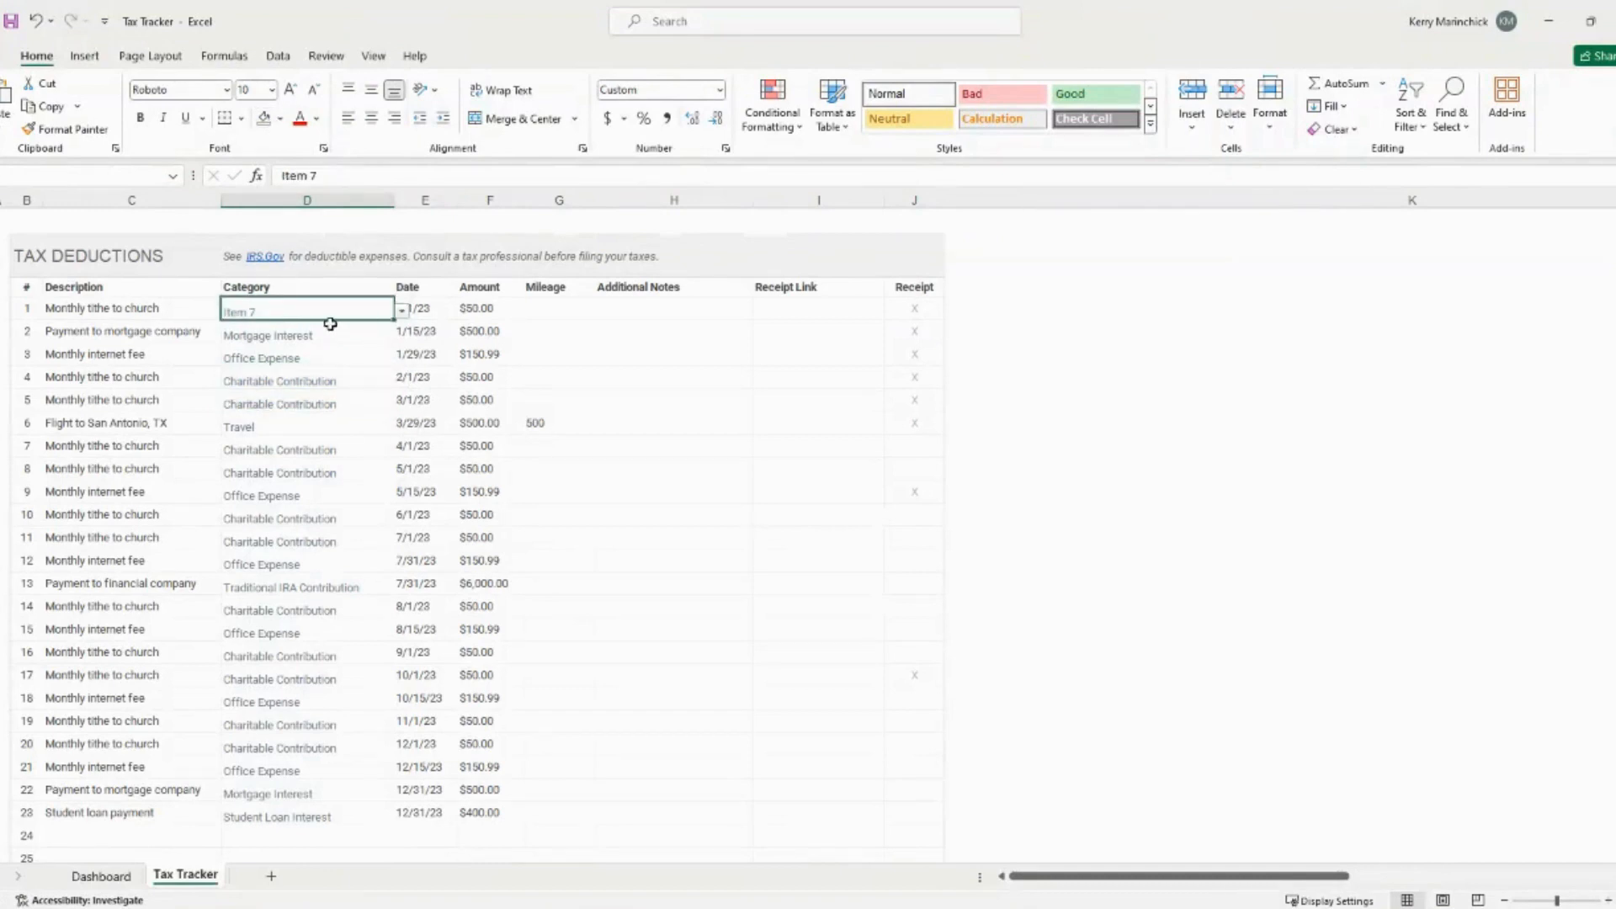
- Open the data source settings of the deduction categories doughnut chart on the Dashboard sheet
click(101, 876)
scroll(893, 668, down, 1)
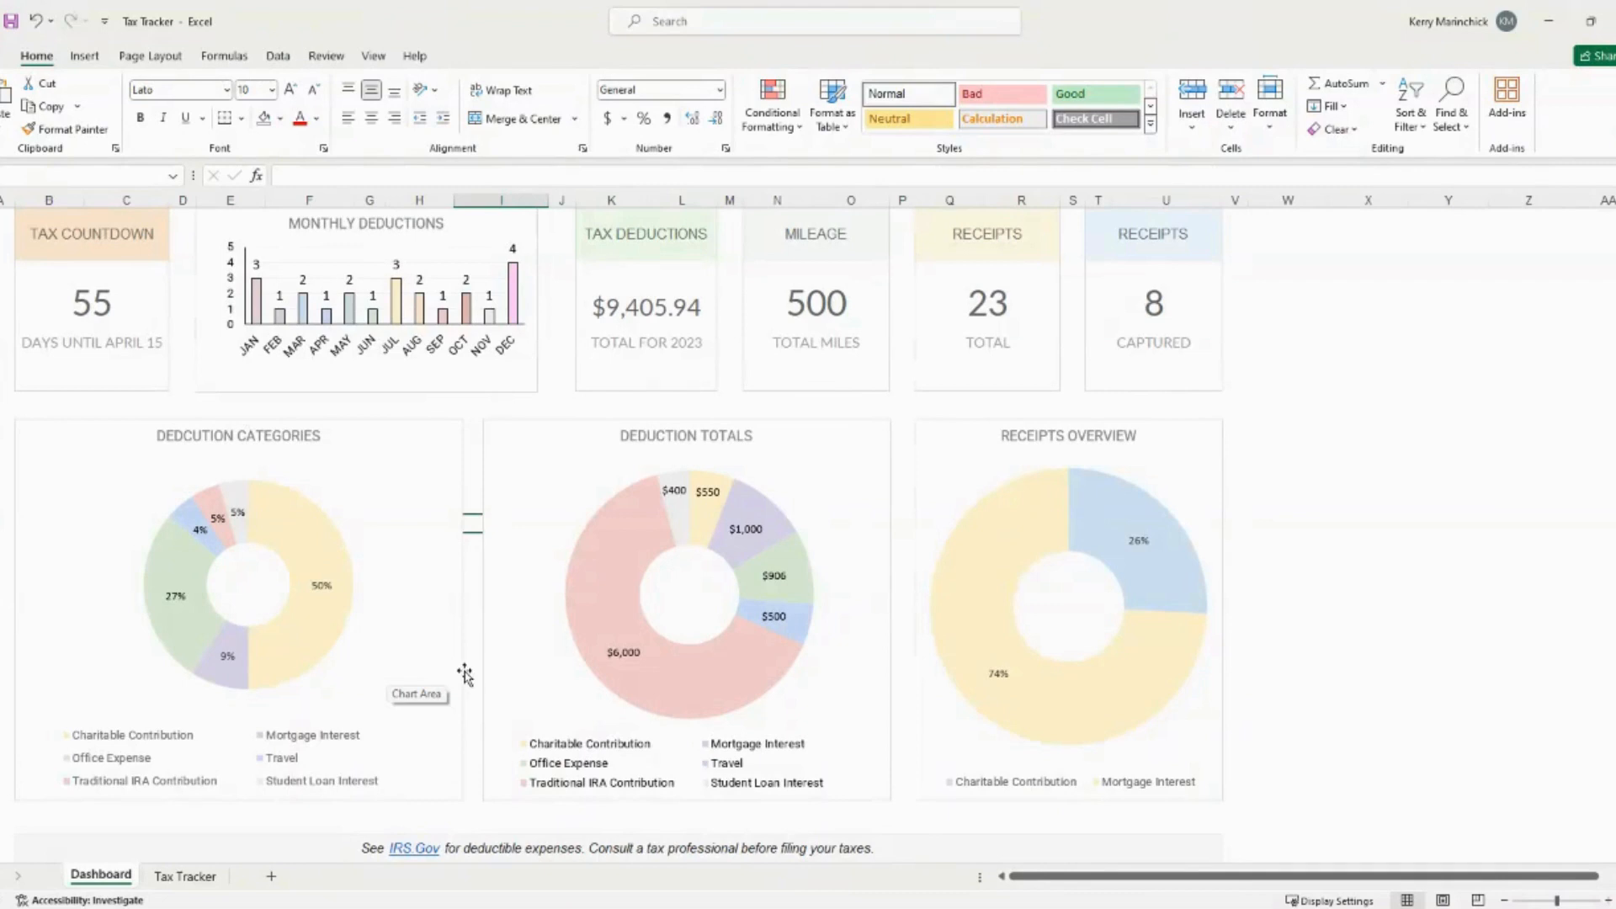
click(319, 605)
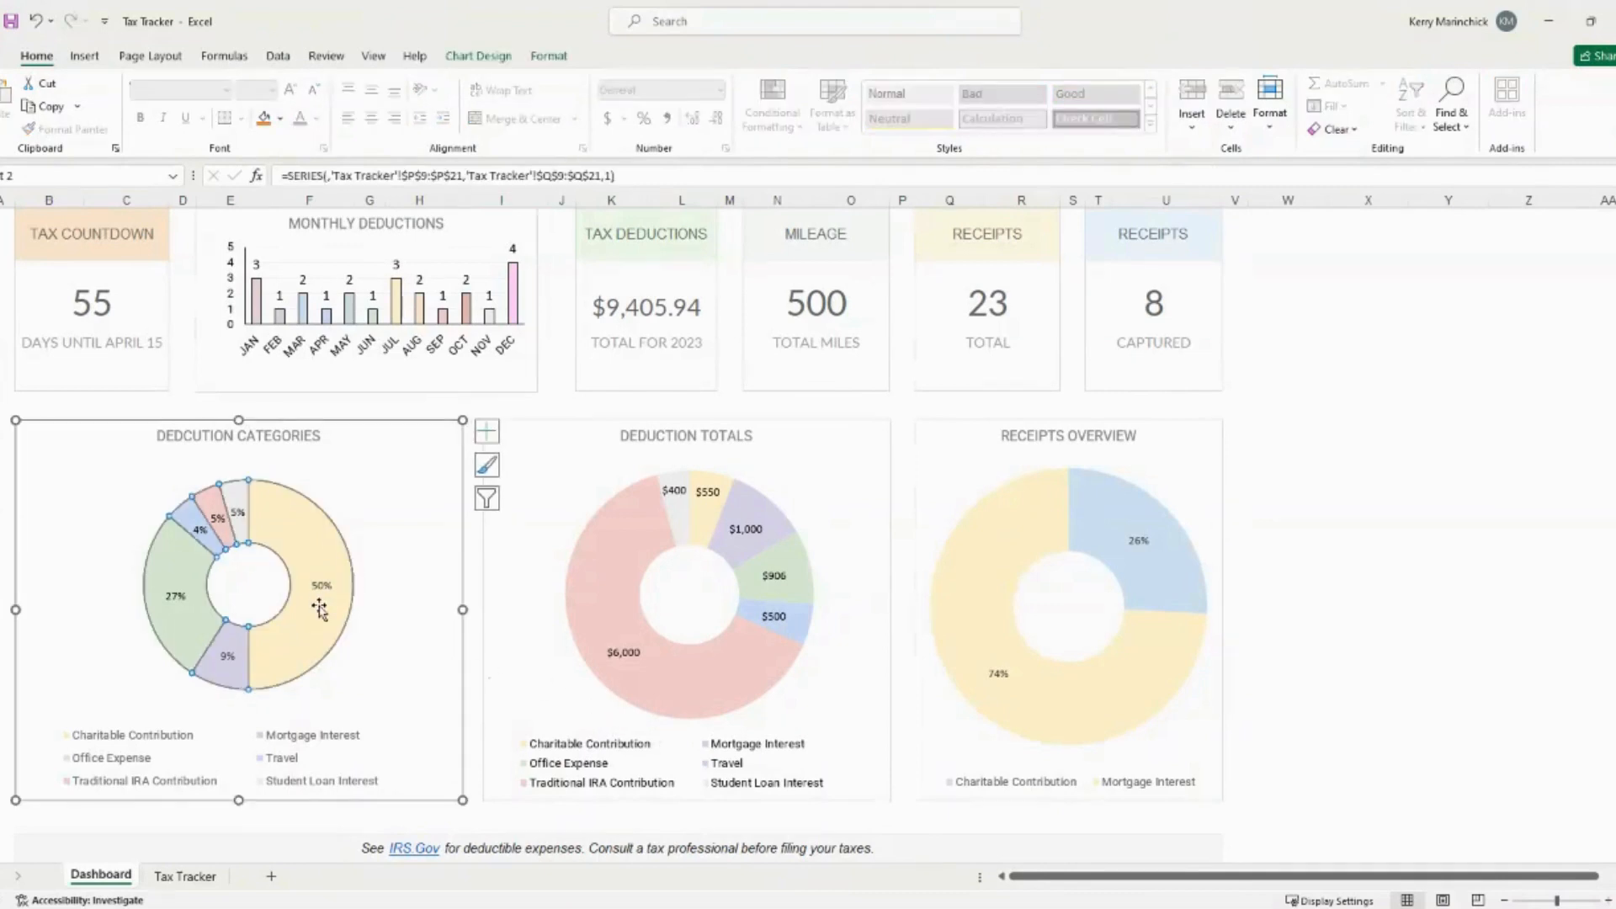
right_click(321, 608)
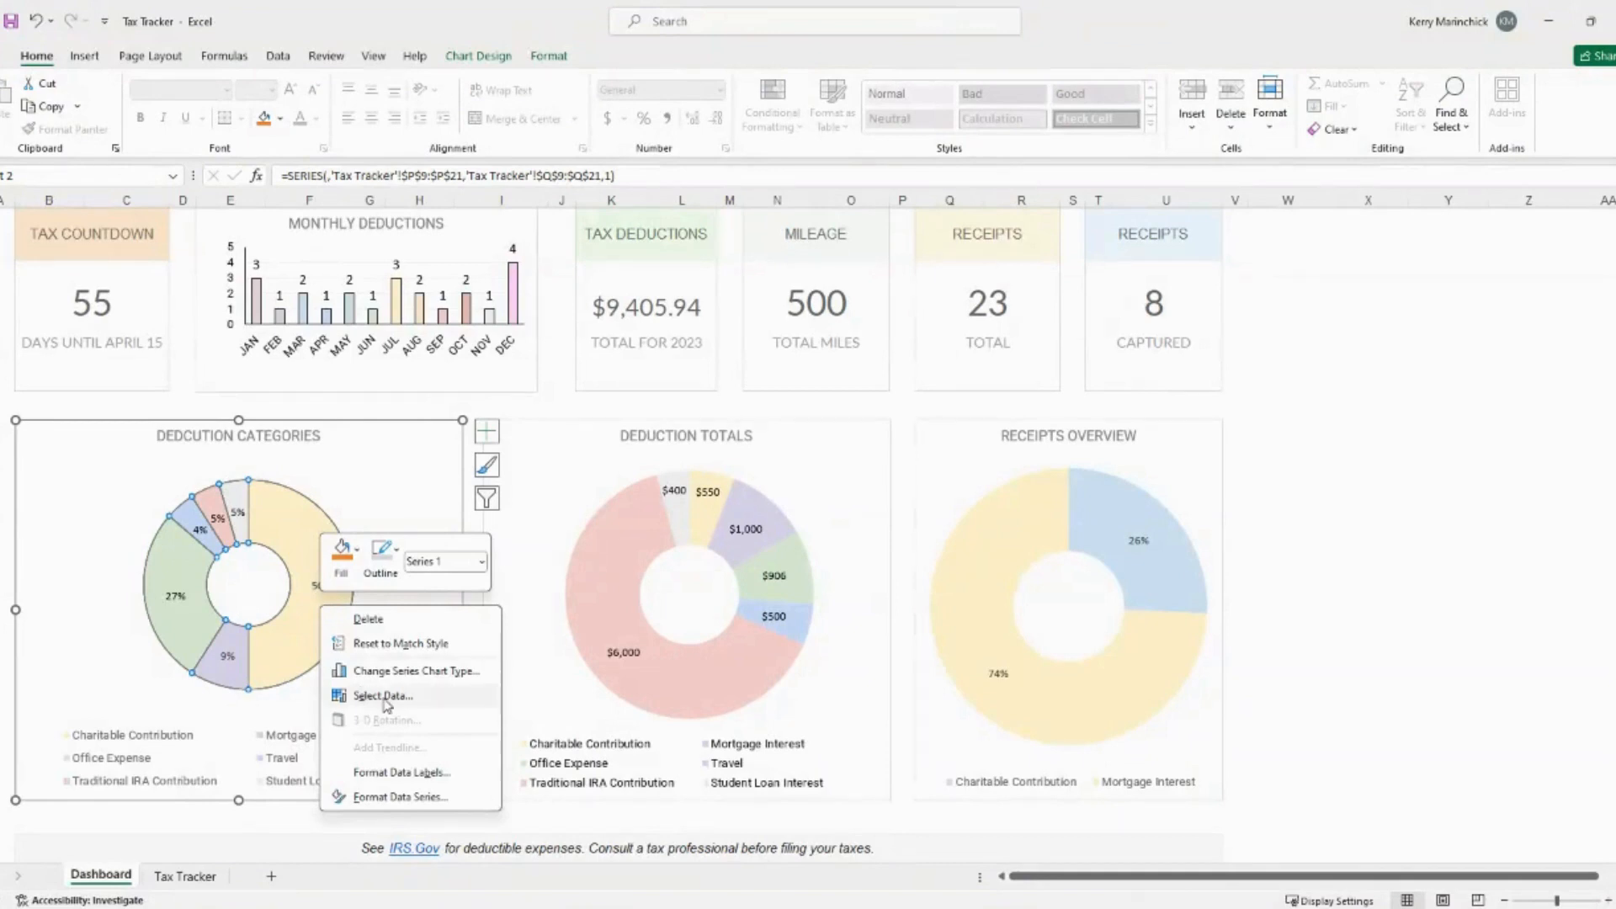
click(432, 705)
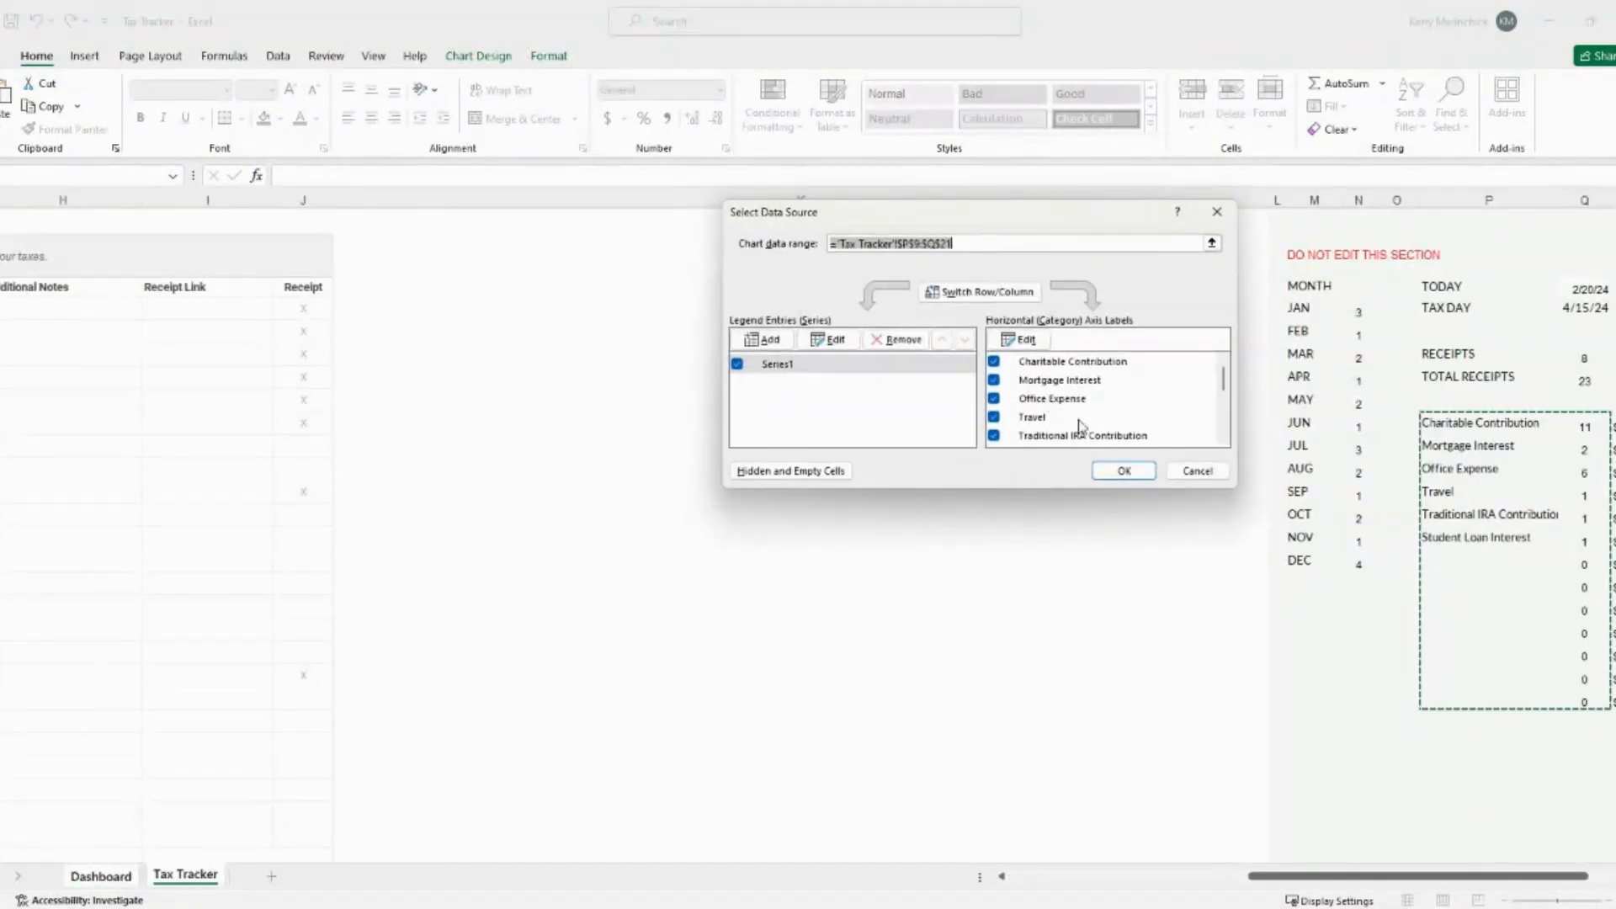
- Exclude the Mortgage Interest category from the deduction categories chart, include it again, and accept the data source with its category labels
scroll(1096, 417, down, 1)
scroll(1096, 416, up, 1)
mouse_move(1223, 380)
mouse_down()
mouse_move(1226, 425)
mouse_move(1221, 371)
mouse_up()
click(994, 380)
click(995, 399)
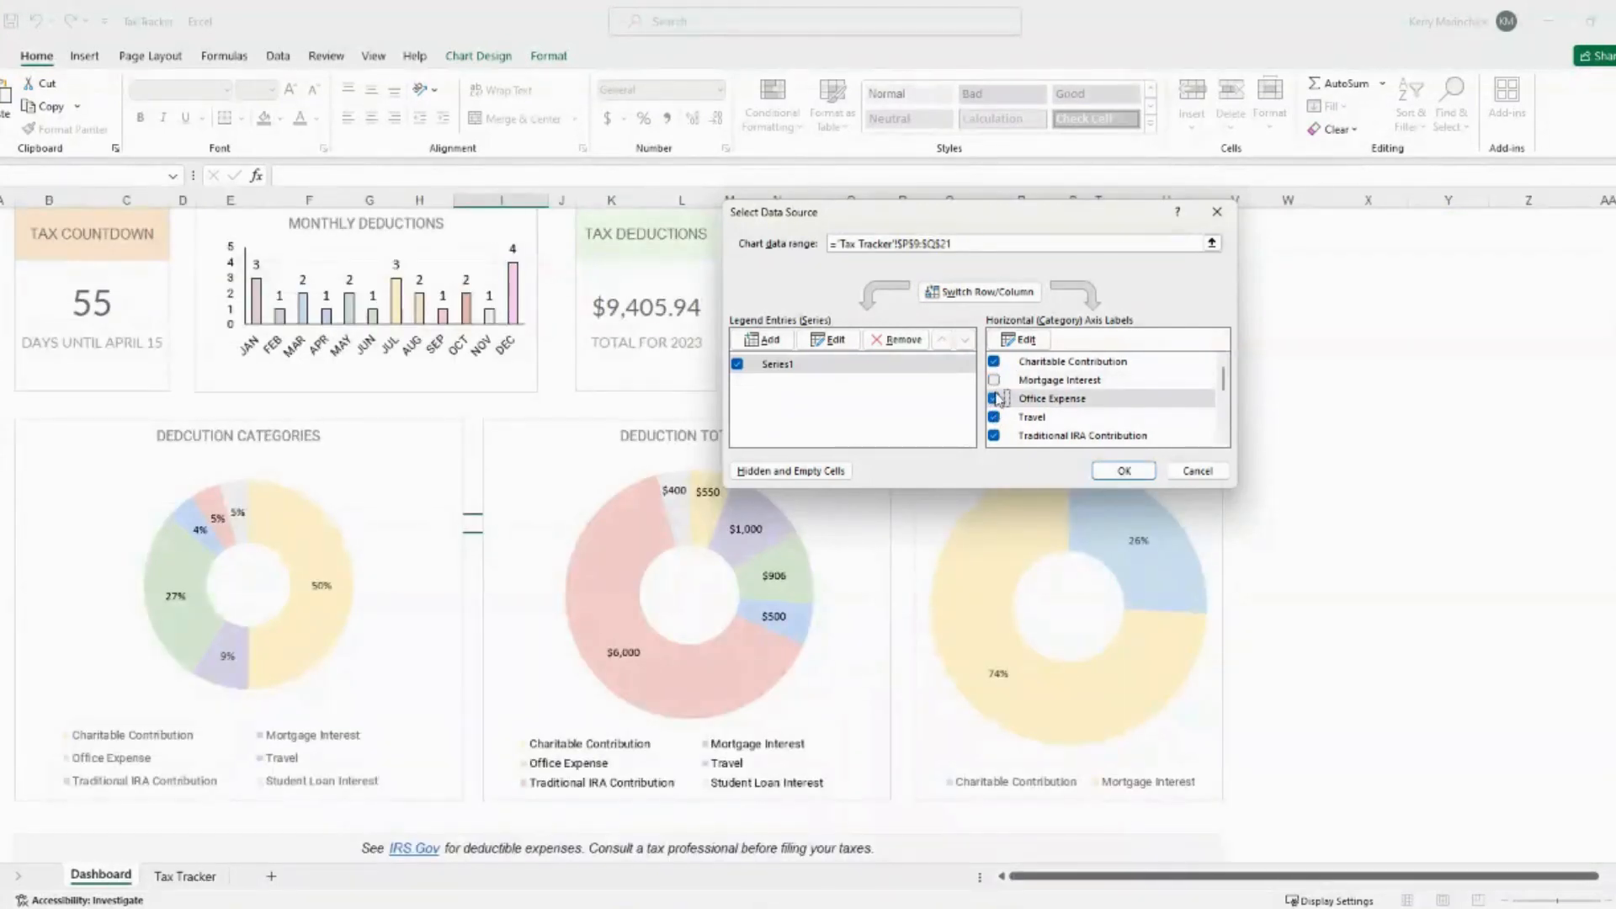
click(996, 380)
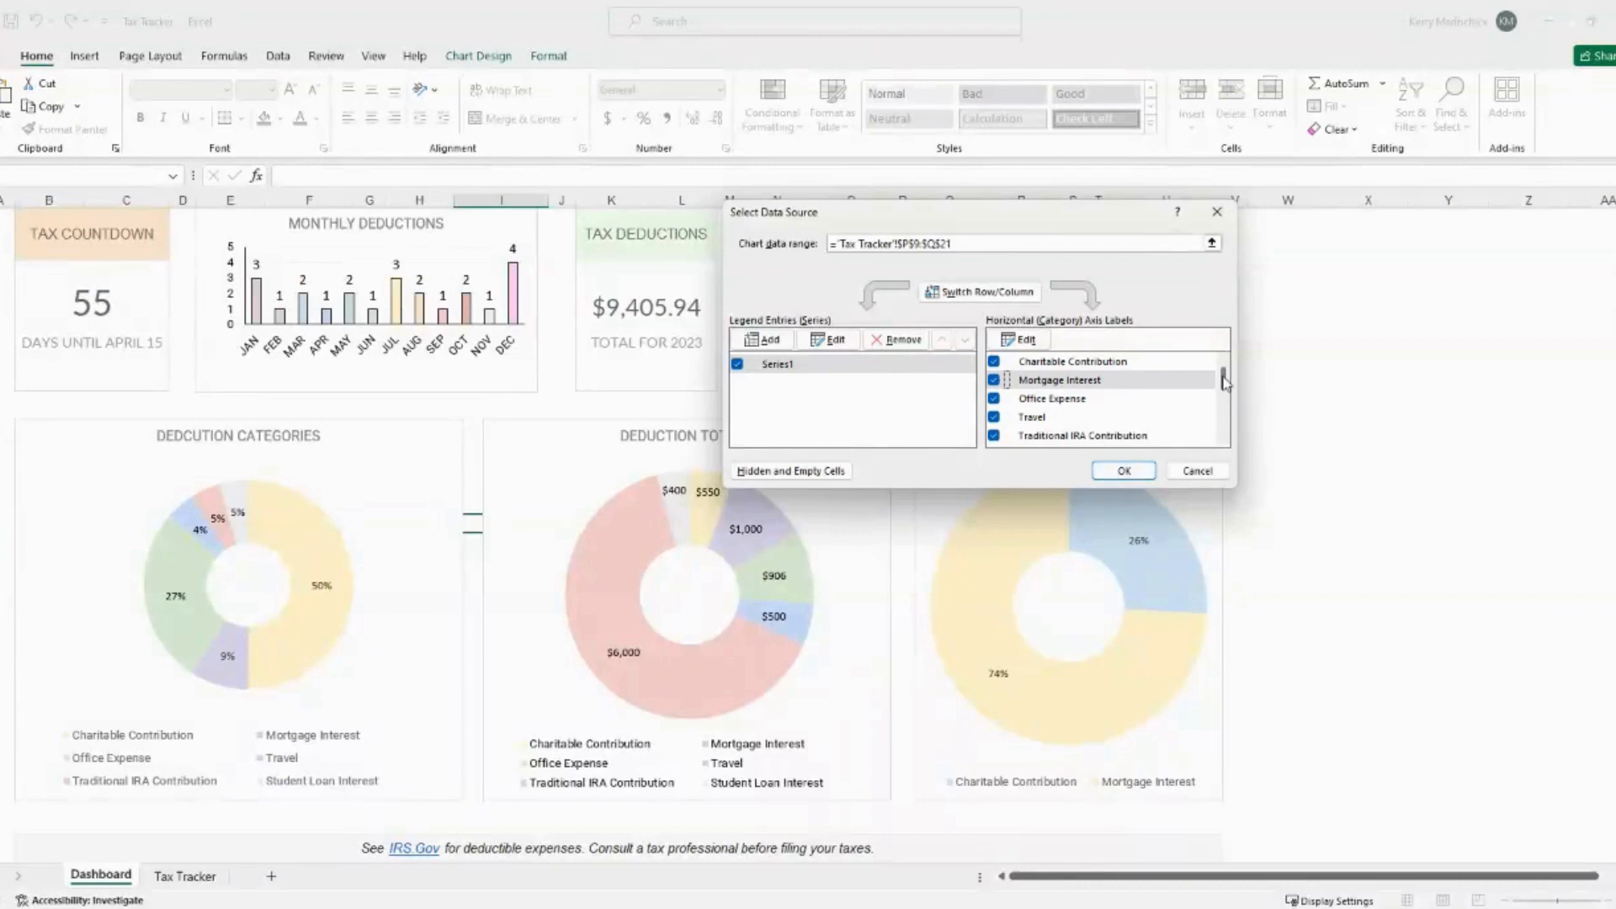
scroll(1222, 383, down, 1)
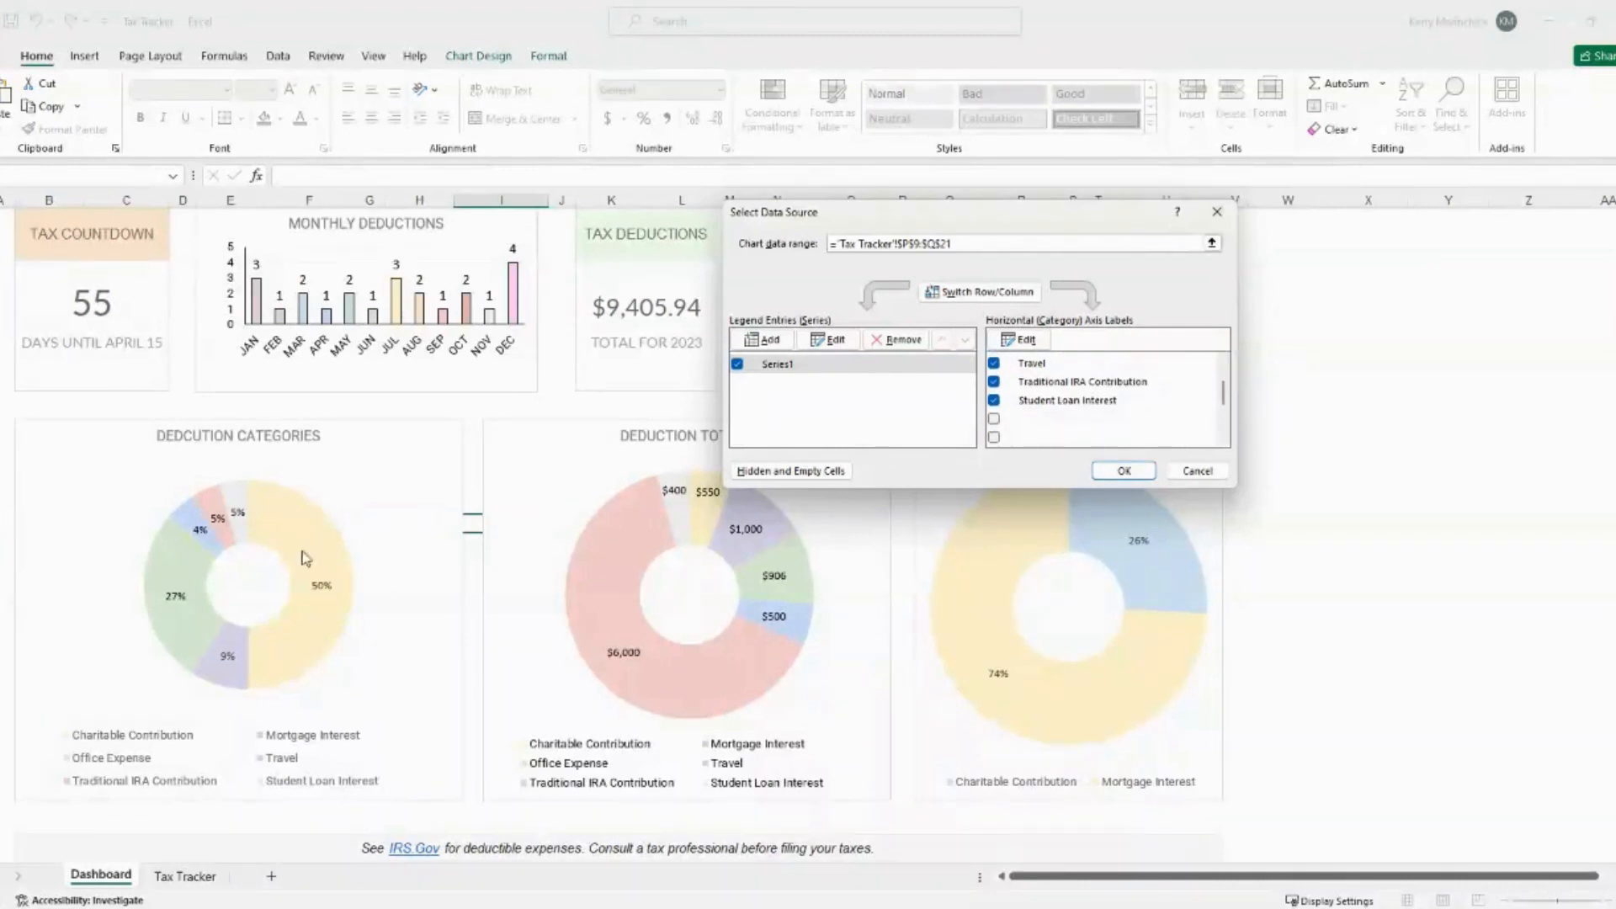
click(1124, 471)
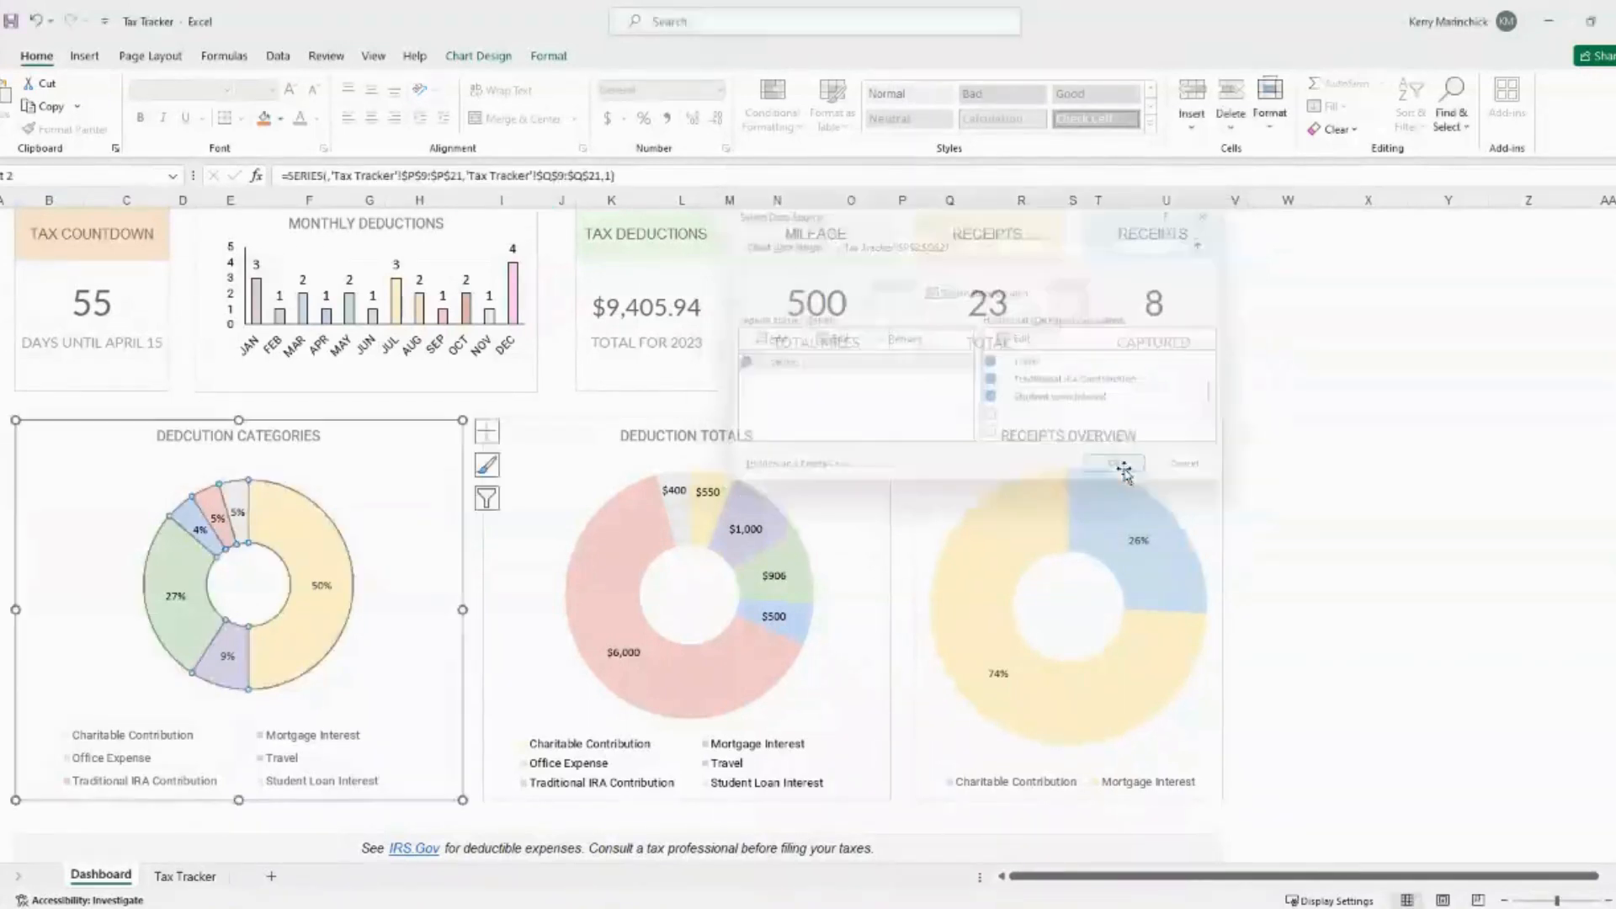
- Examine the data source range and category labels of the Deduction Totals doughnut chart, accept them and deselect the chart
click(860, 712)
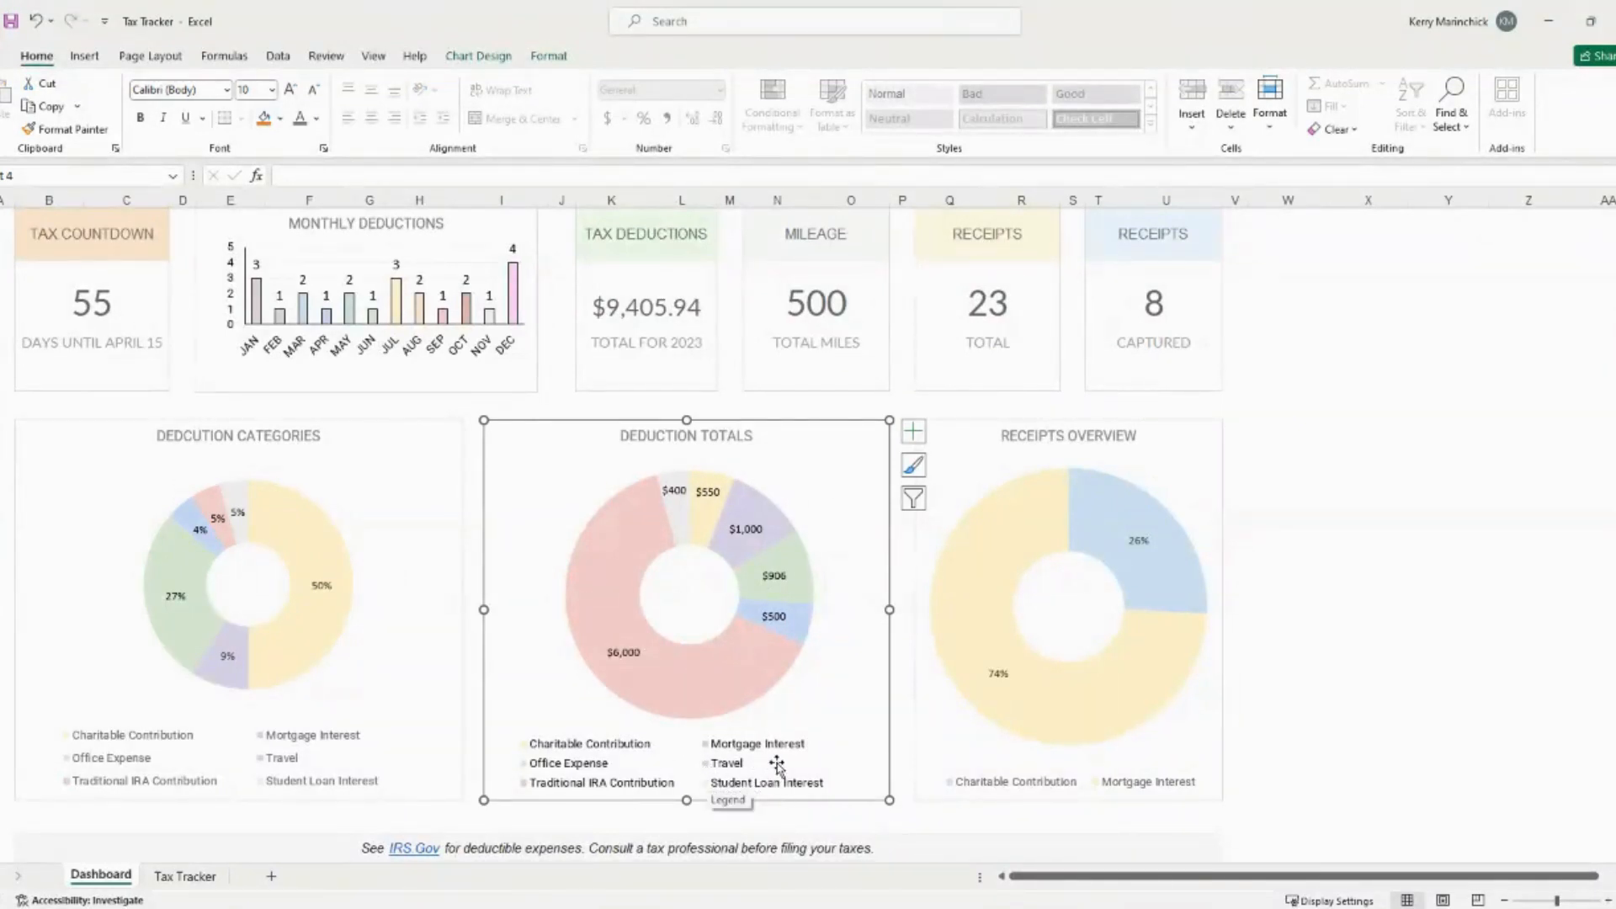
right_click(729, 683)
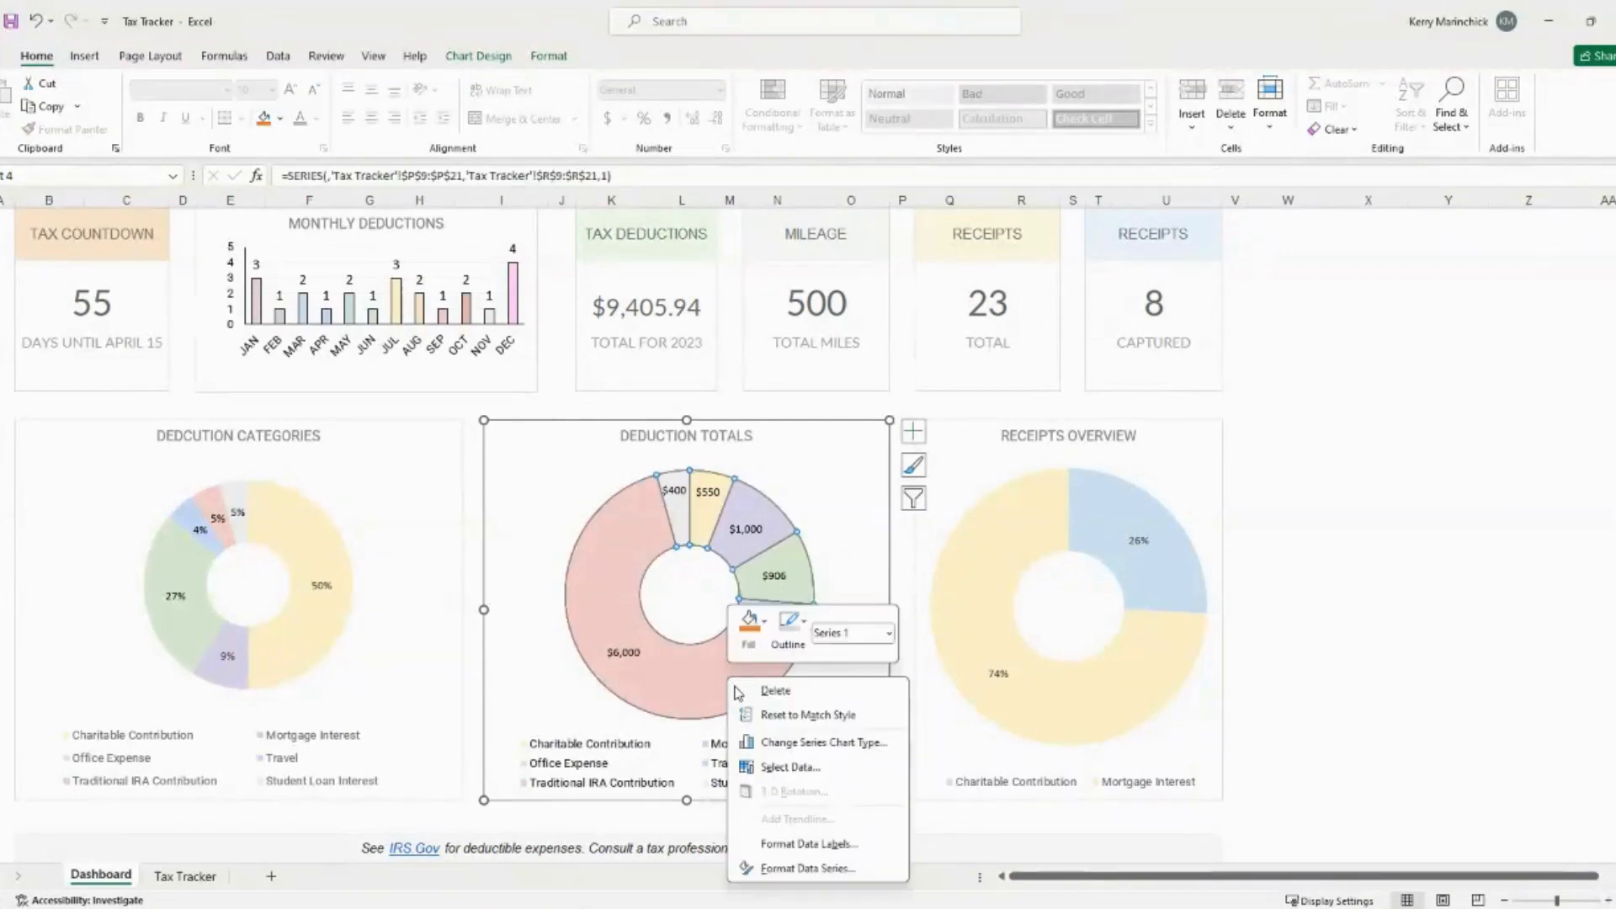
click(790, 767)
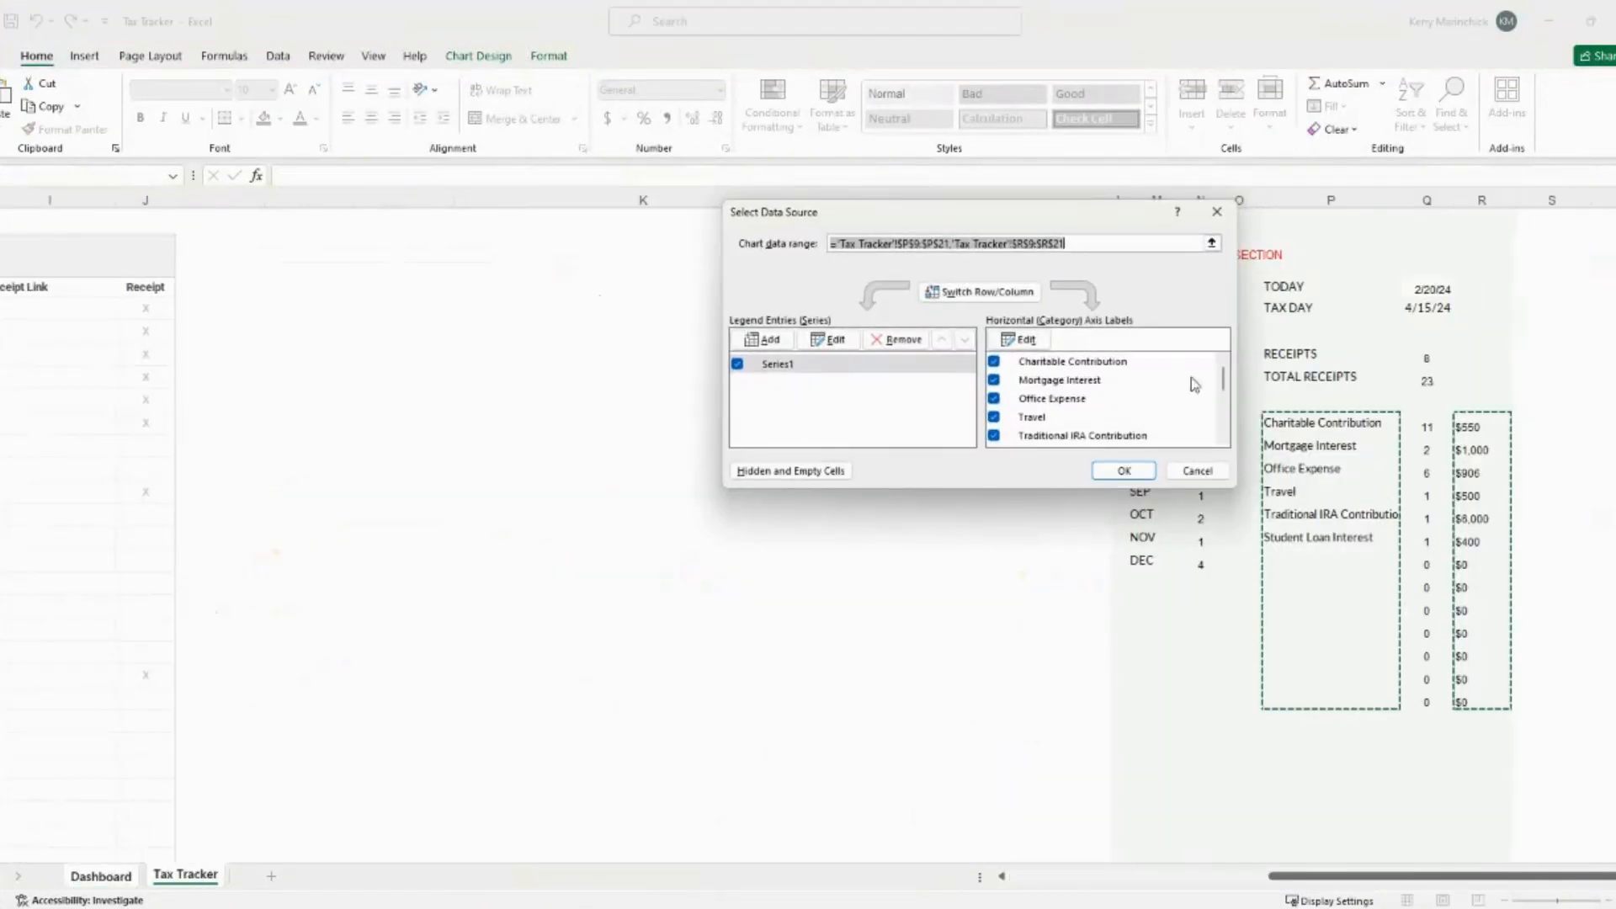
mouse_move(1223, 377)
mouse_down()
mouse_move(1229, 403)
mouse_move(1225, 370)
mouse_up()
click(1124, 471)
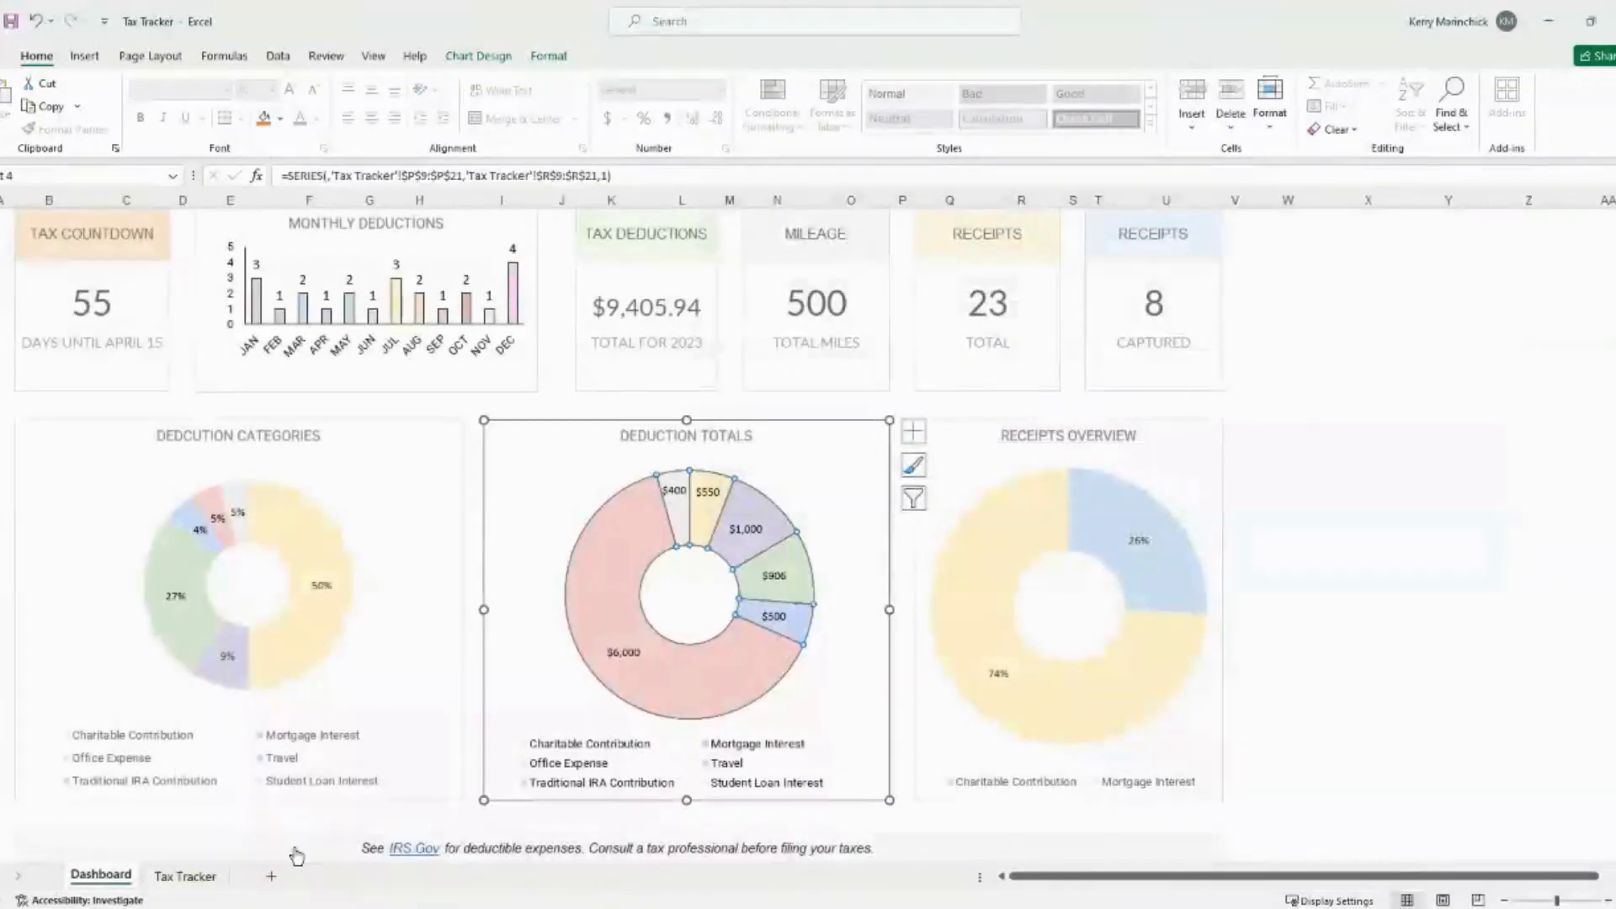
scroll(554, 690, up, 2)
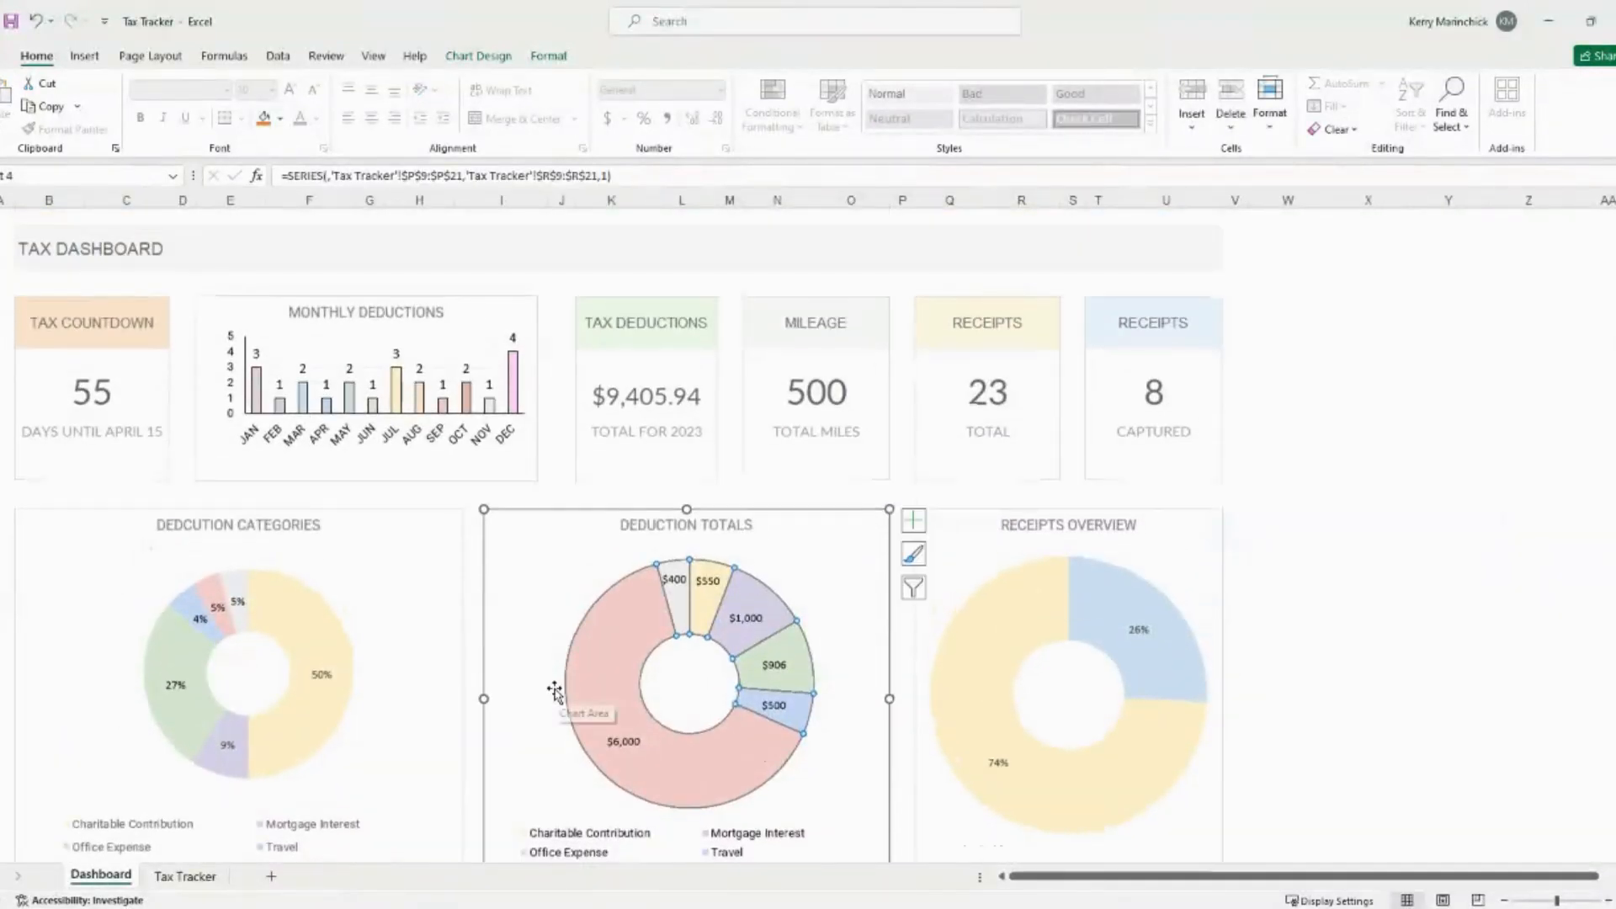
click(473, 662)
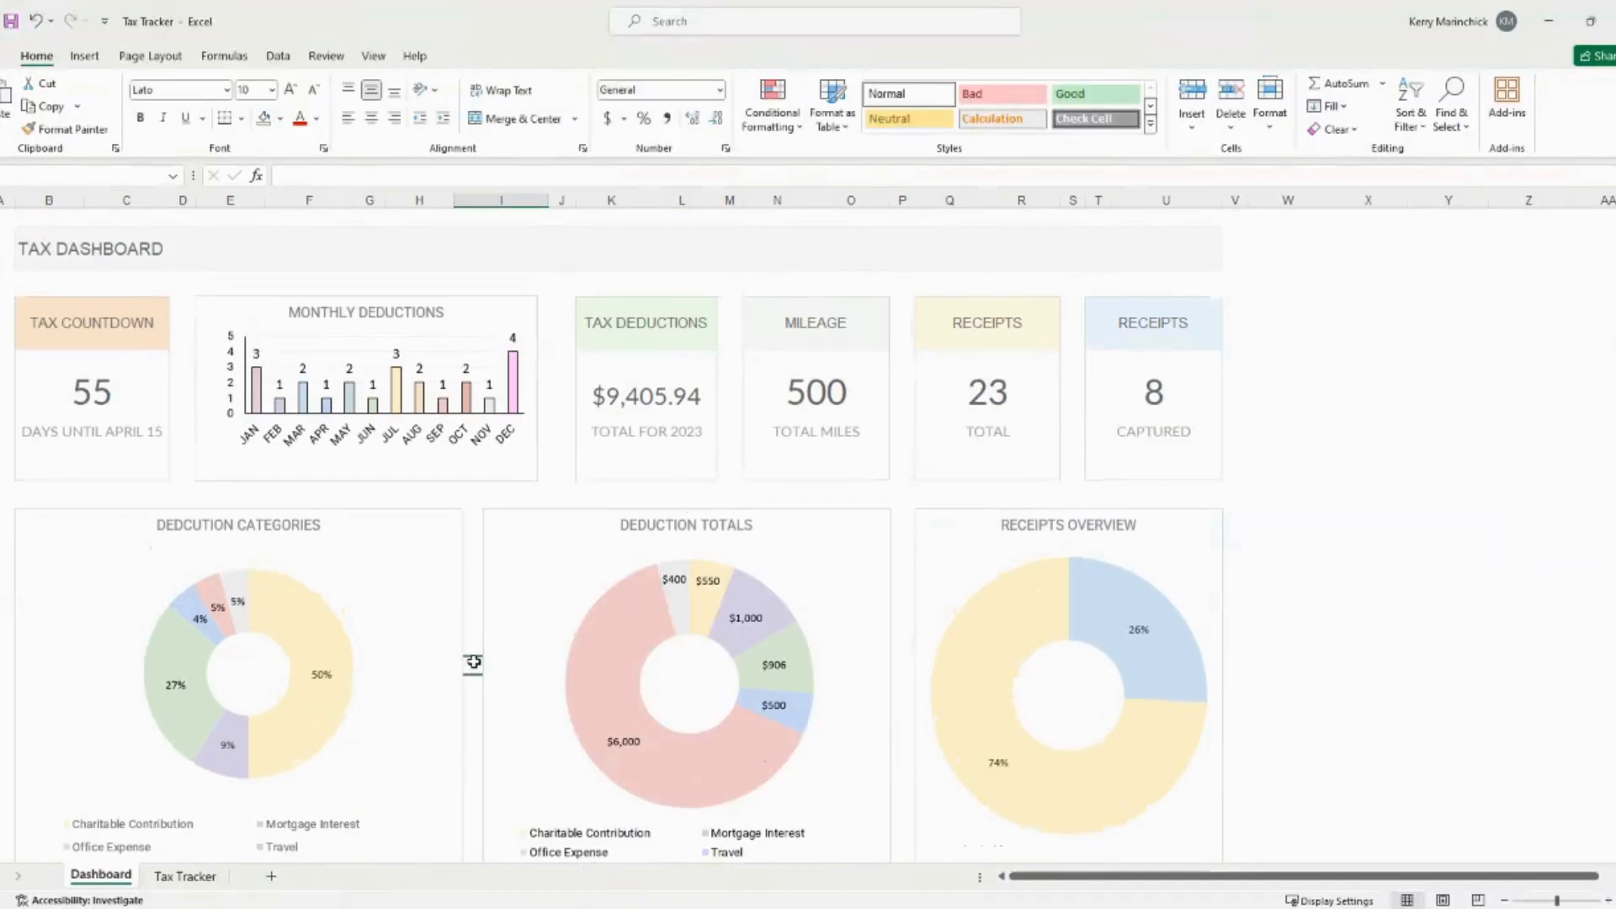
- Switch to the Tax Tracker spreadsheet in Google Sheets
click(341, 908)
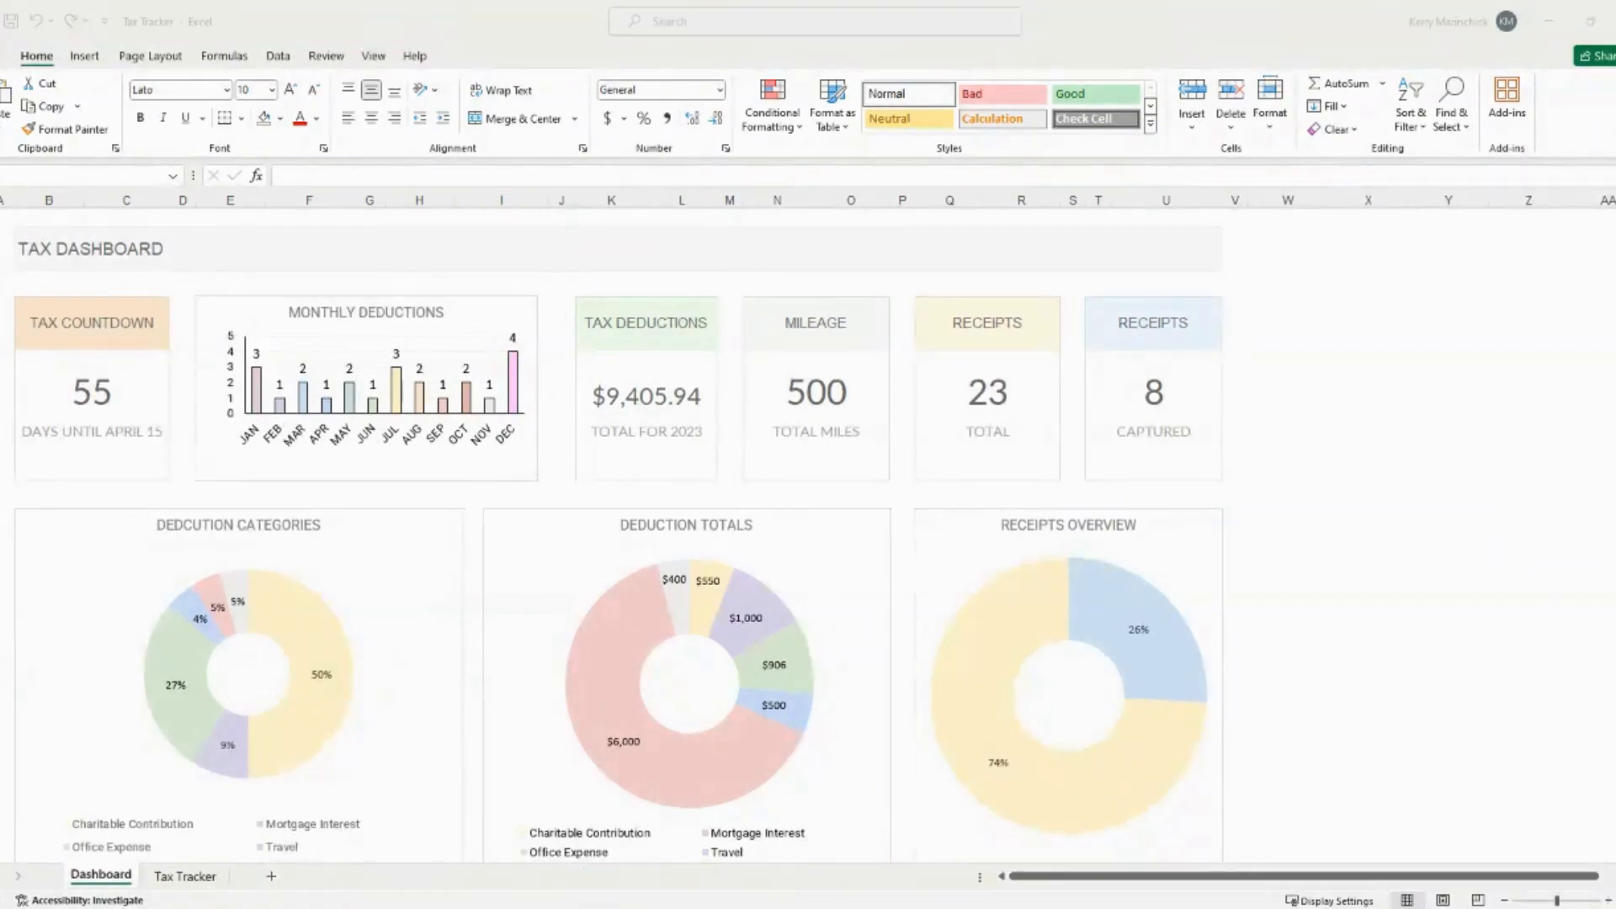
click(392, 852)
click(1417, 56)
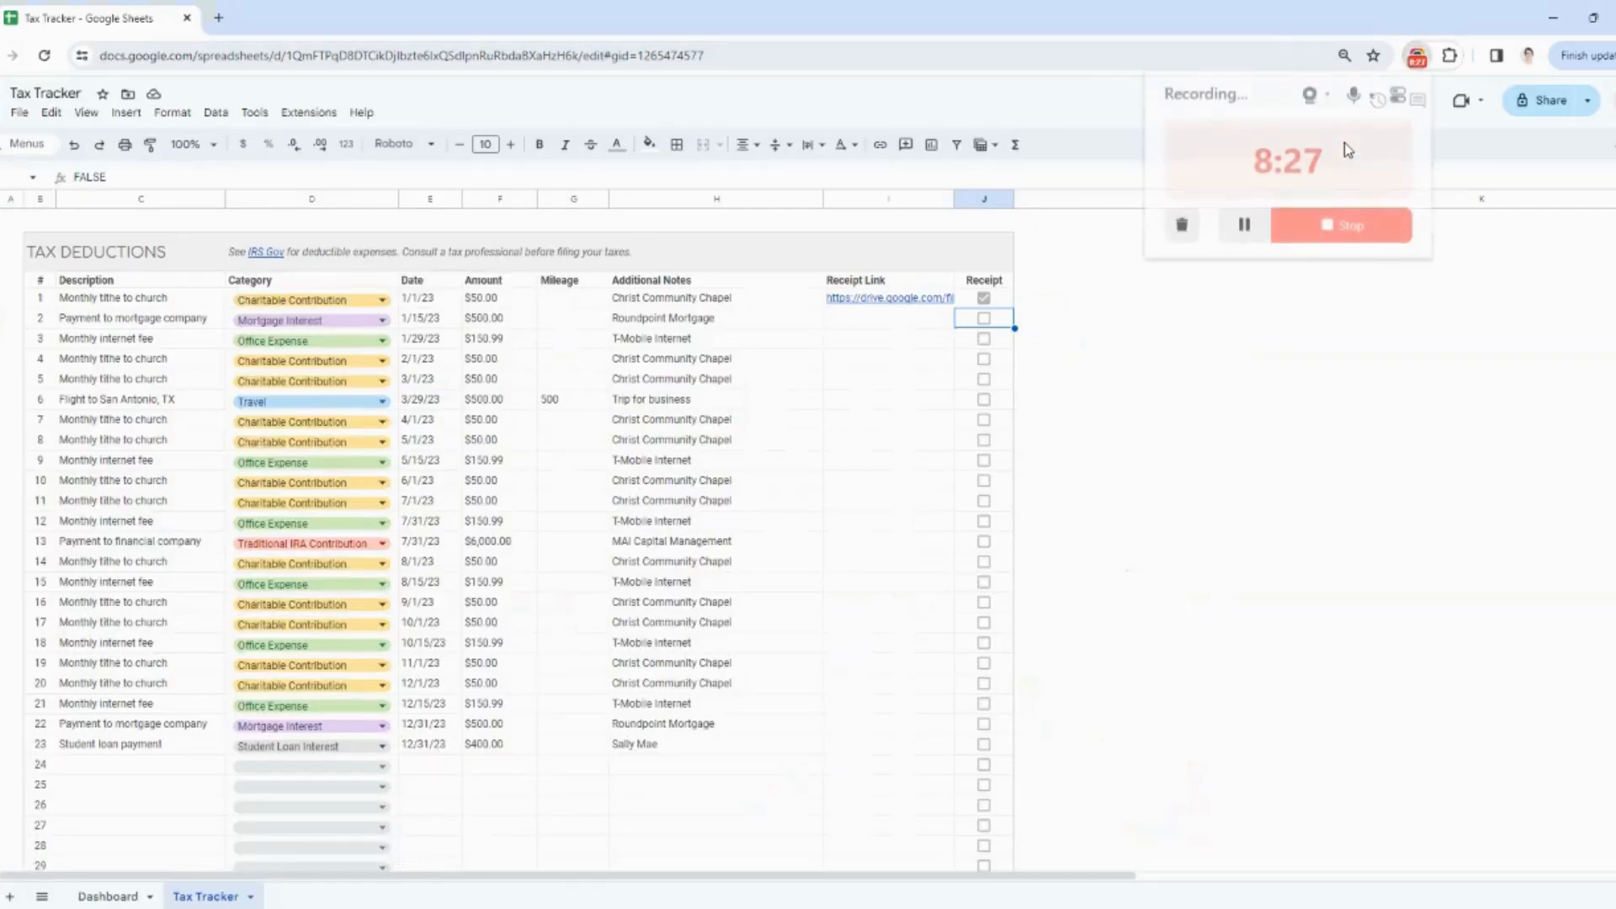